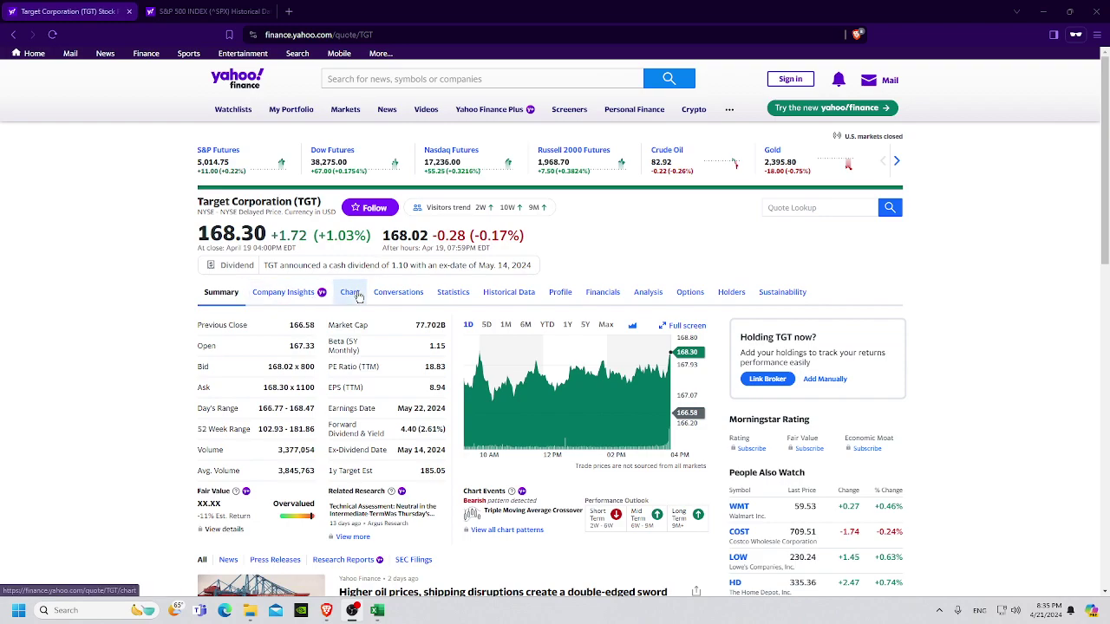
# Display Target's historical prices on Yahoo Finance with Monthly frequency and the Max time period, and apply the settings.
pyautogui.click(509, 294)
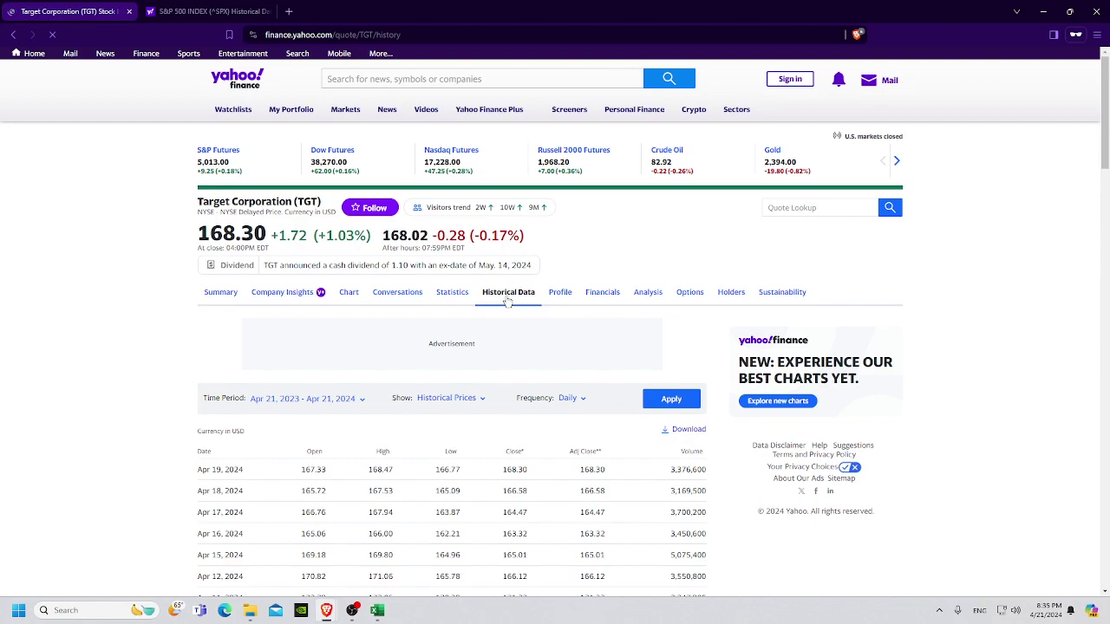
pyautogui.click(583, 398)
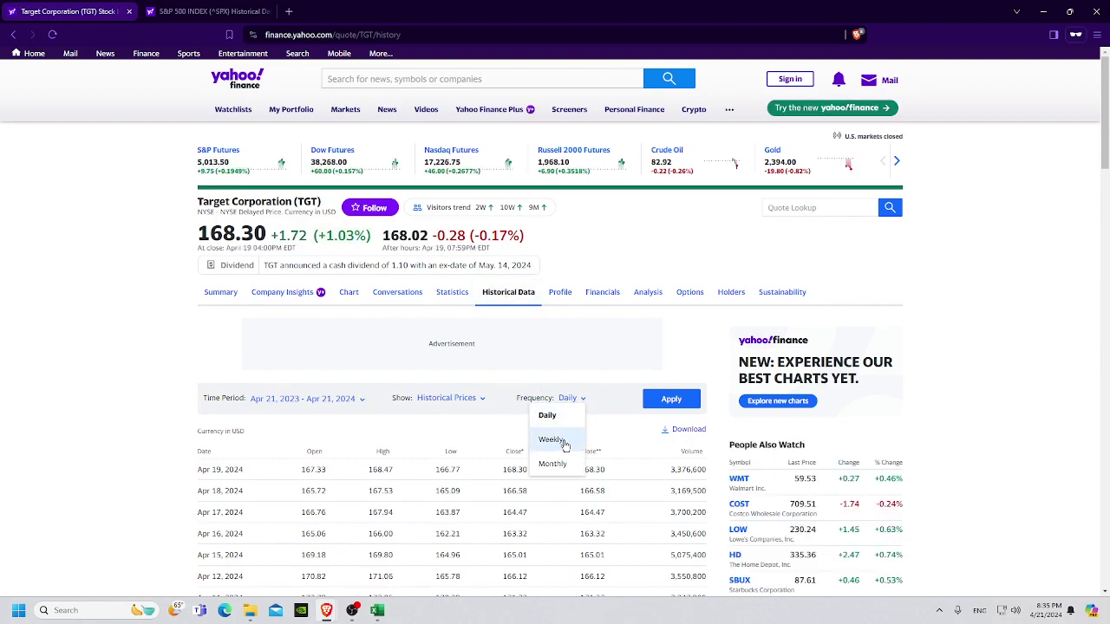
pyautogui.click(553, 464)
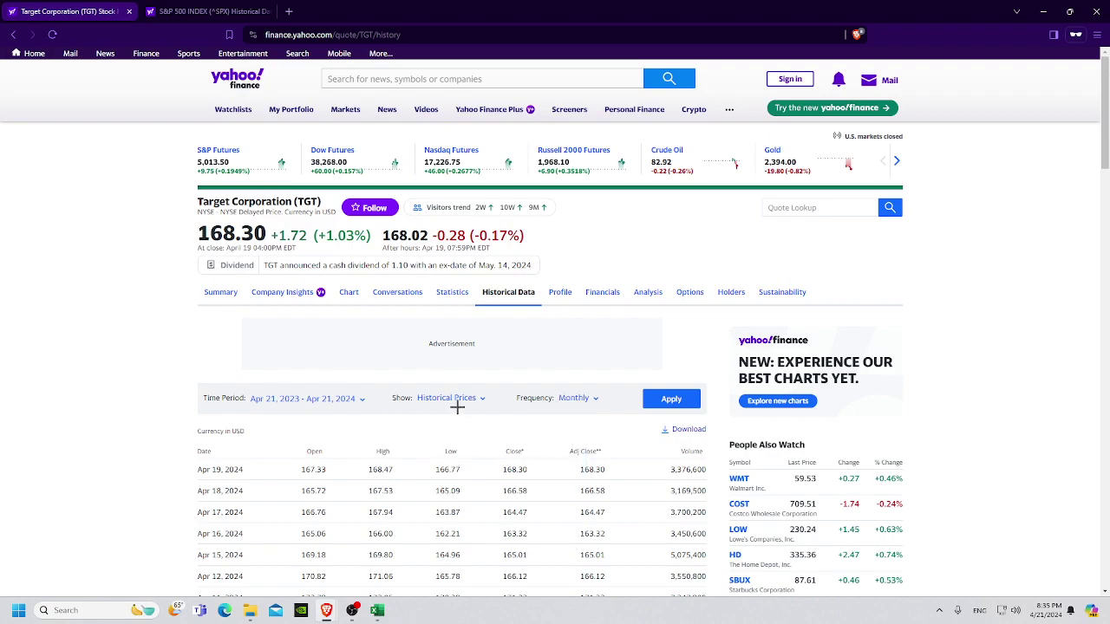
pyautogui.click(360, 402)
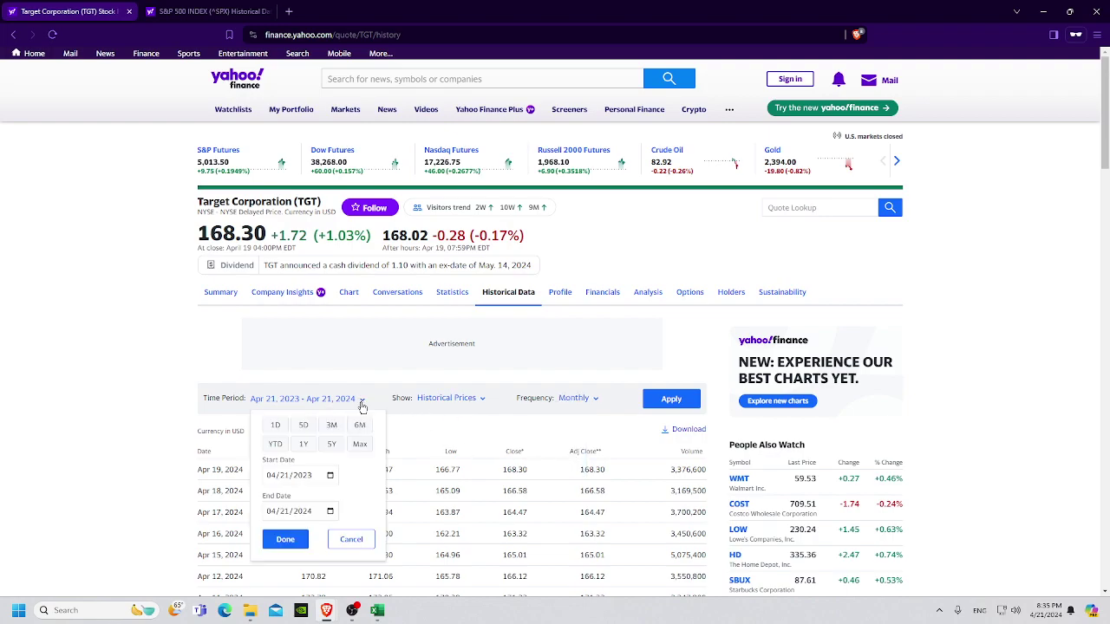
pyautogui.click(359, 445)
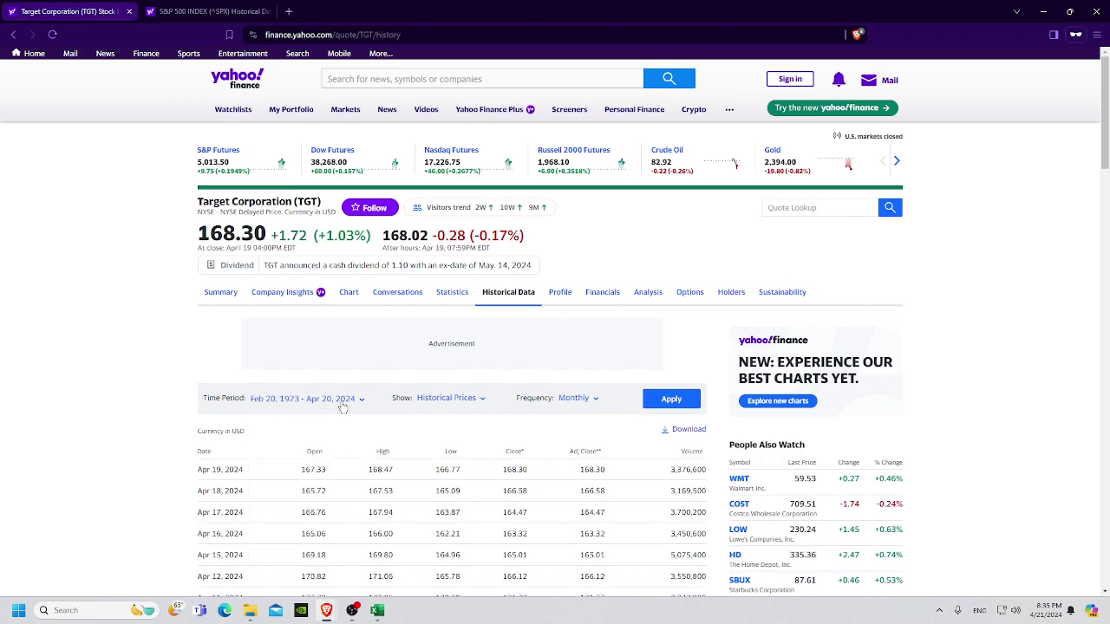
pyautogui.click(654, 408)
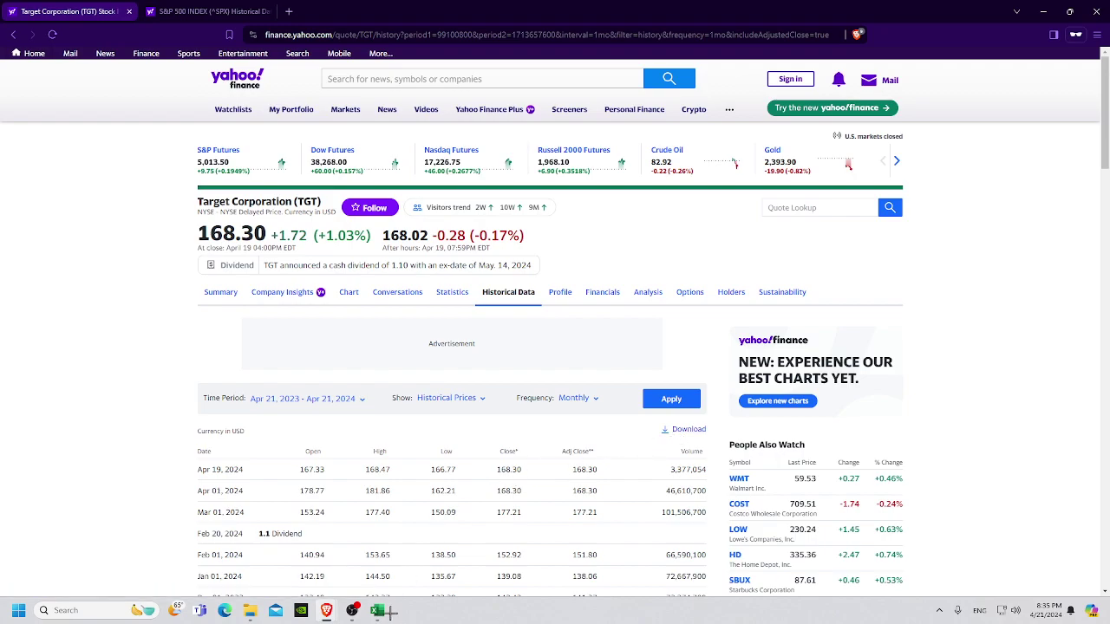
# Switch to the TGT workbook in Excel, delete the Open, High, Low and Close columns and clear the Volume column.
pyautogui.moveTo(379, 610)
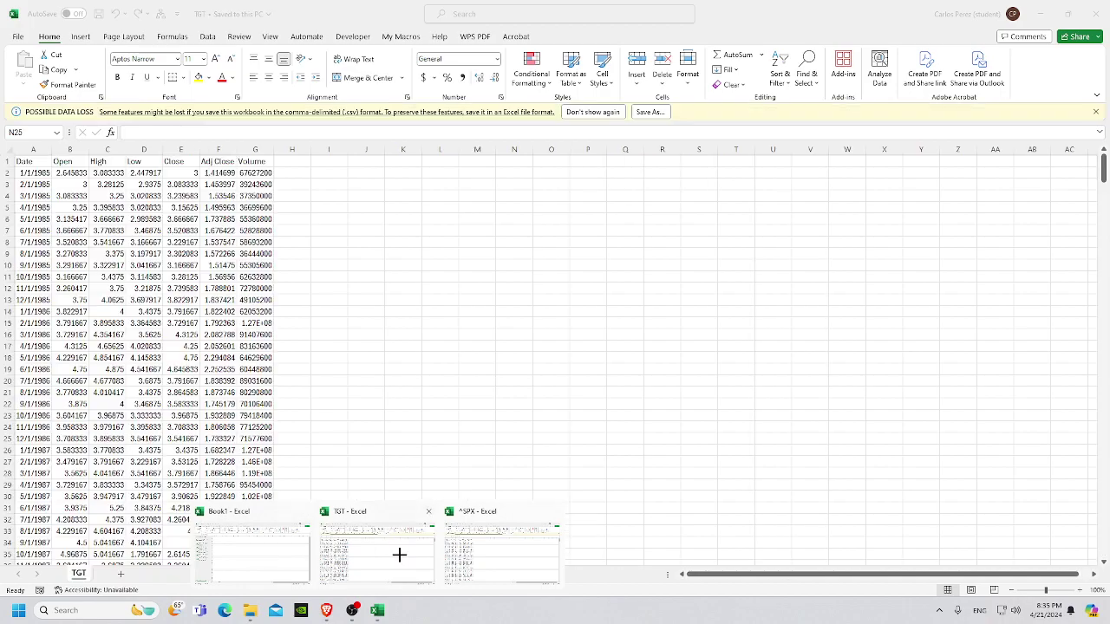
pyautogui.click(398, 552)
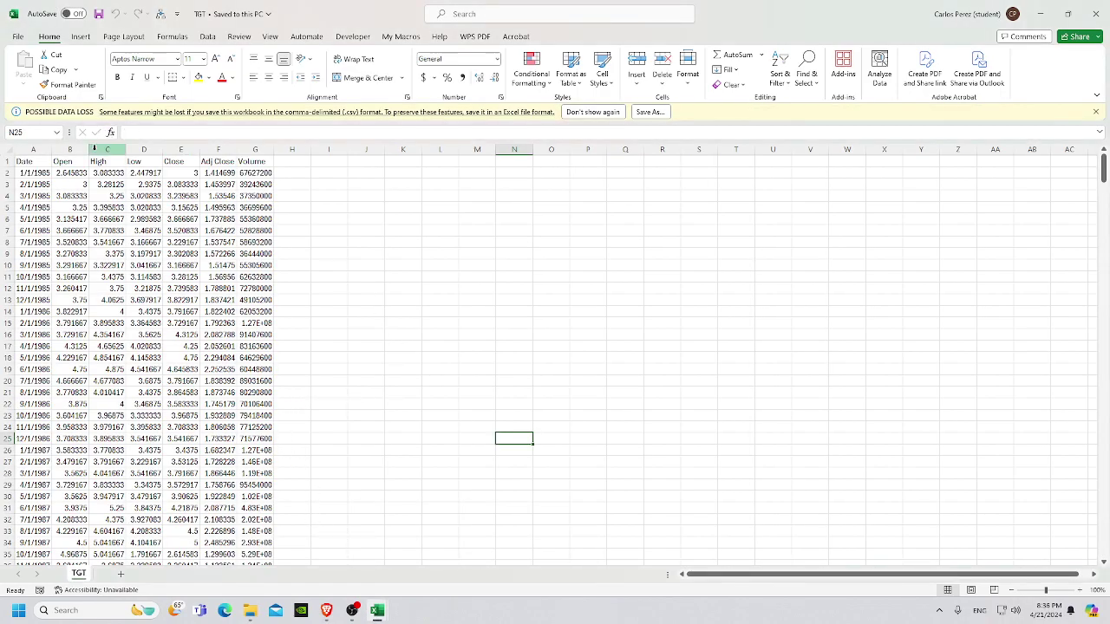
pyautogui.click(37, 161)
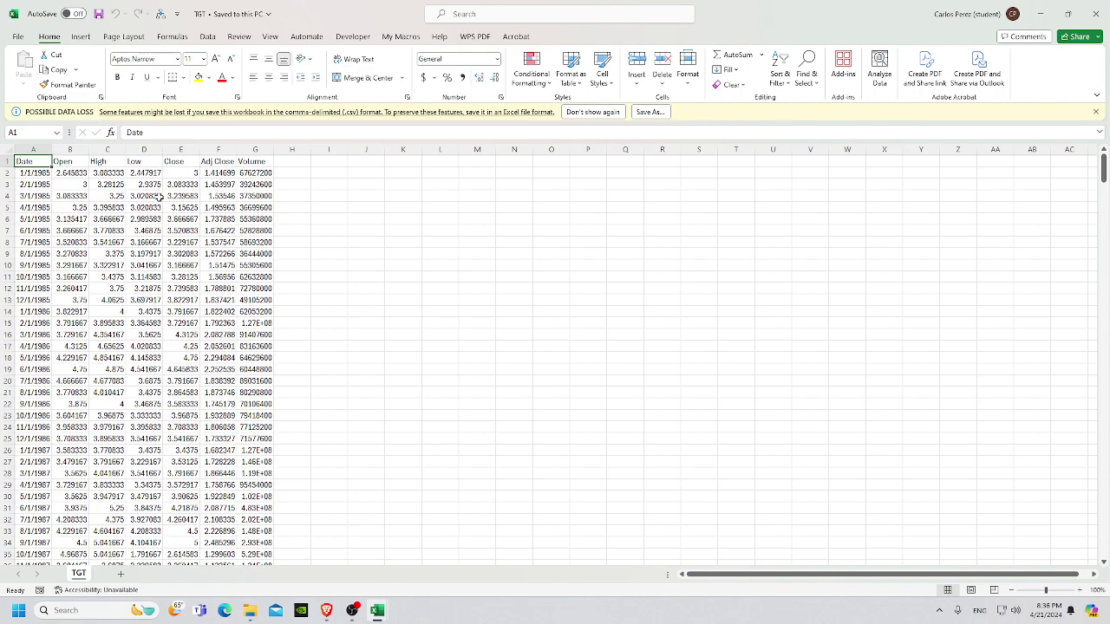
pyautogui.moveTo(70, 150); pyautogui.dragTo(170, 151)
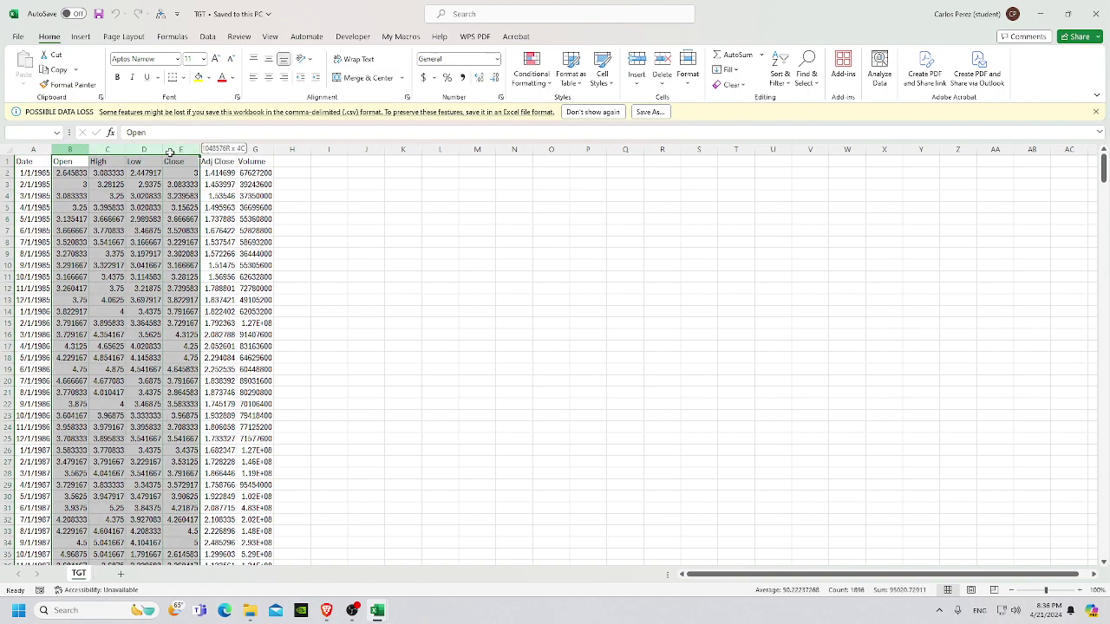
pyautogui.rightClick(152, 152)
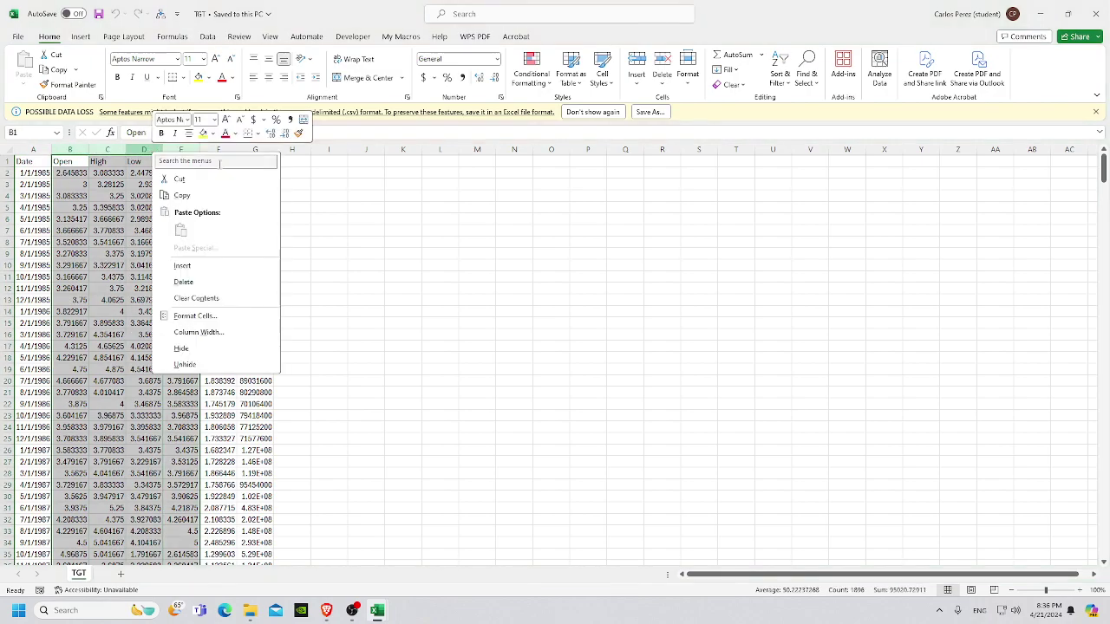
pyautogui.click(213, 281)
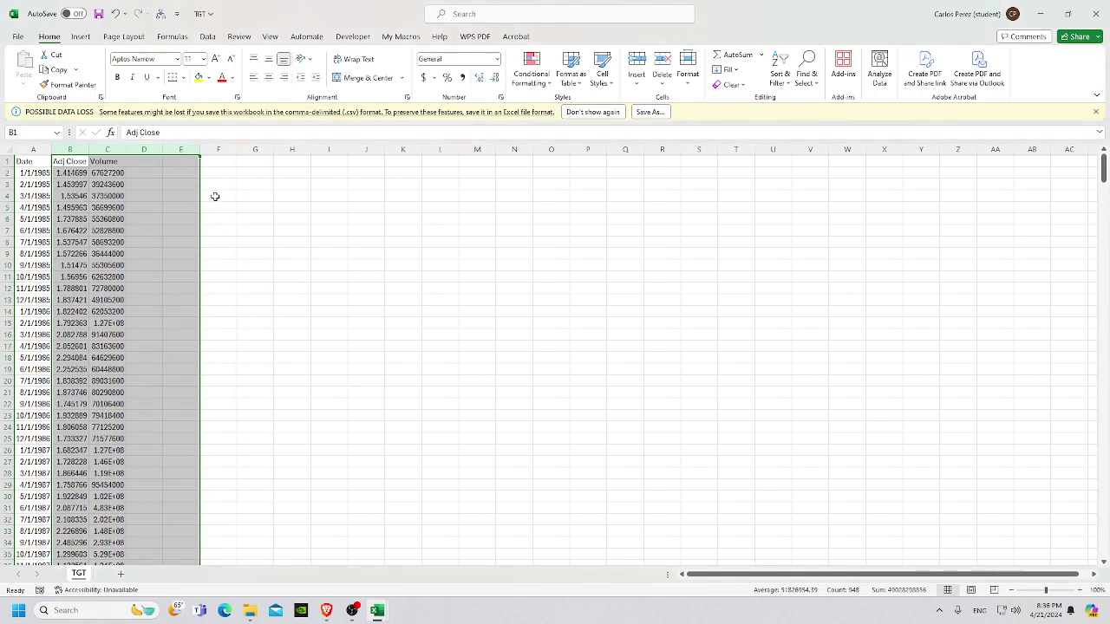
pyautogui.click(110, 150)
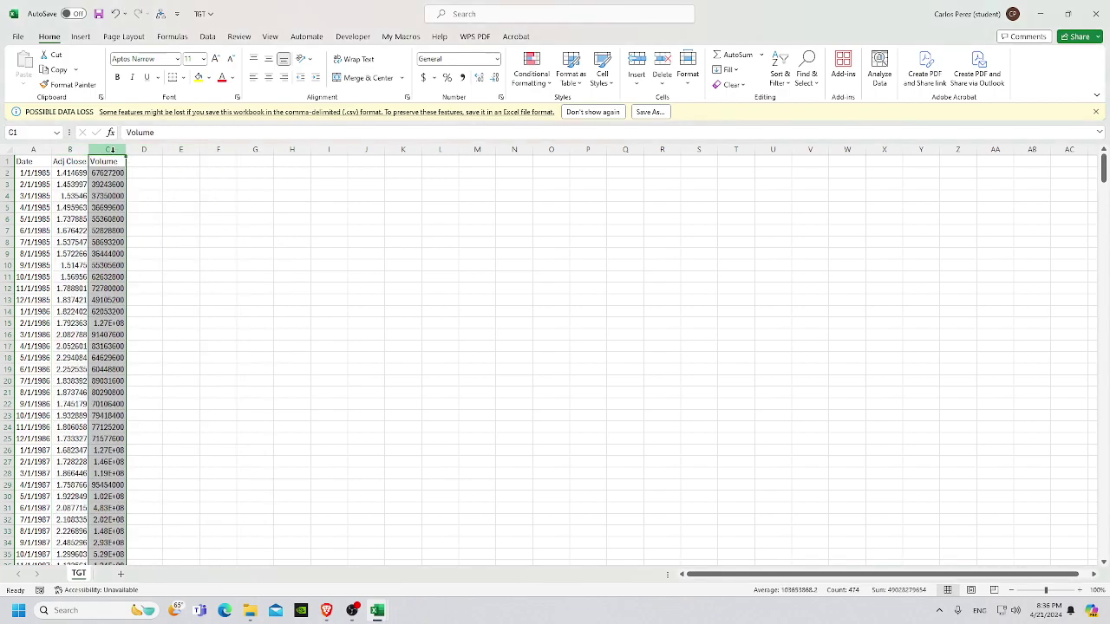
pyautogui.press('Delete')
pyautogui.click(218, 241)
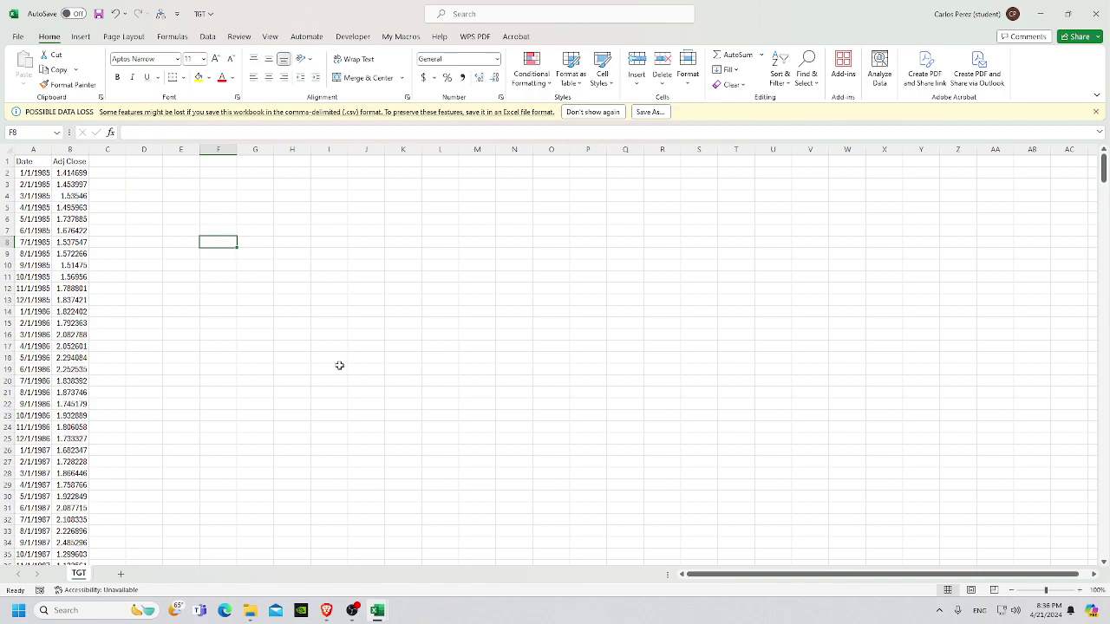
# Switch to the browser and examine the S&P 500 index's monthly historical prices and their time period.
pyautogui.moveTo(379, 610)
pyautogui.moveTo(326, 611)
pyautogui.click(376, 550)
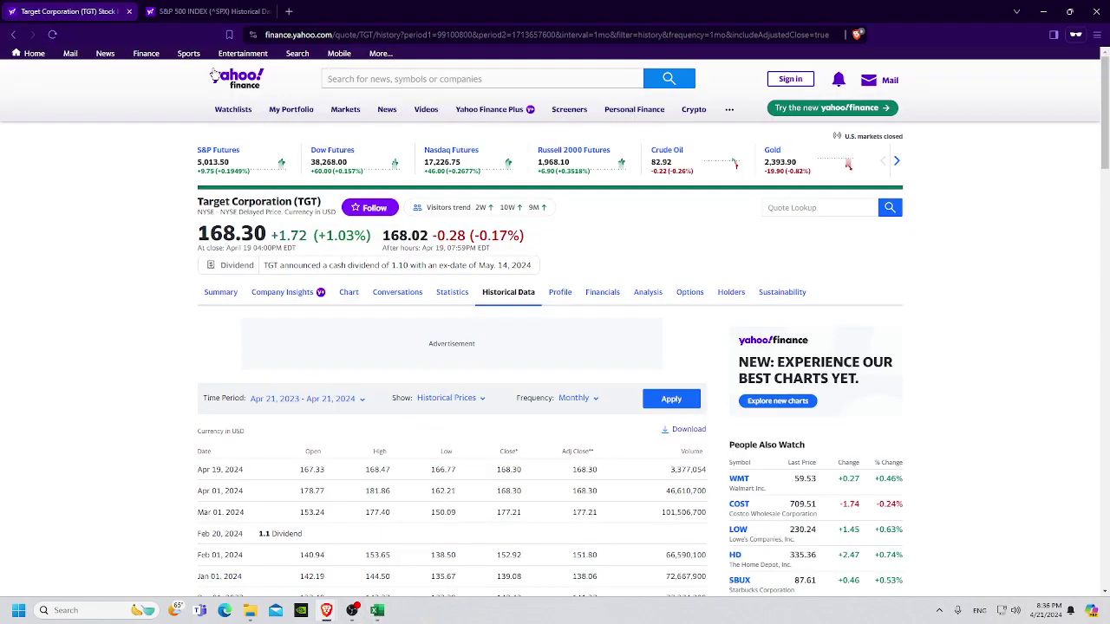
pyautogui.click(200, 11)
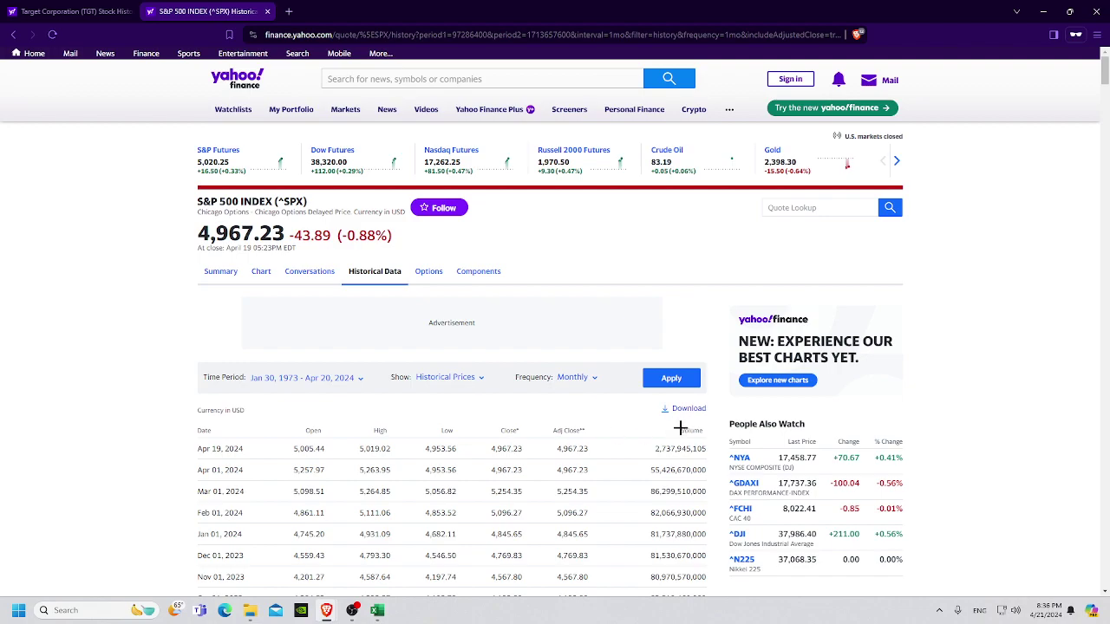
pyautogui.scroll(-1, 247, 351)
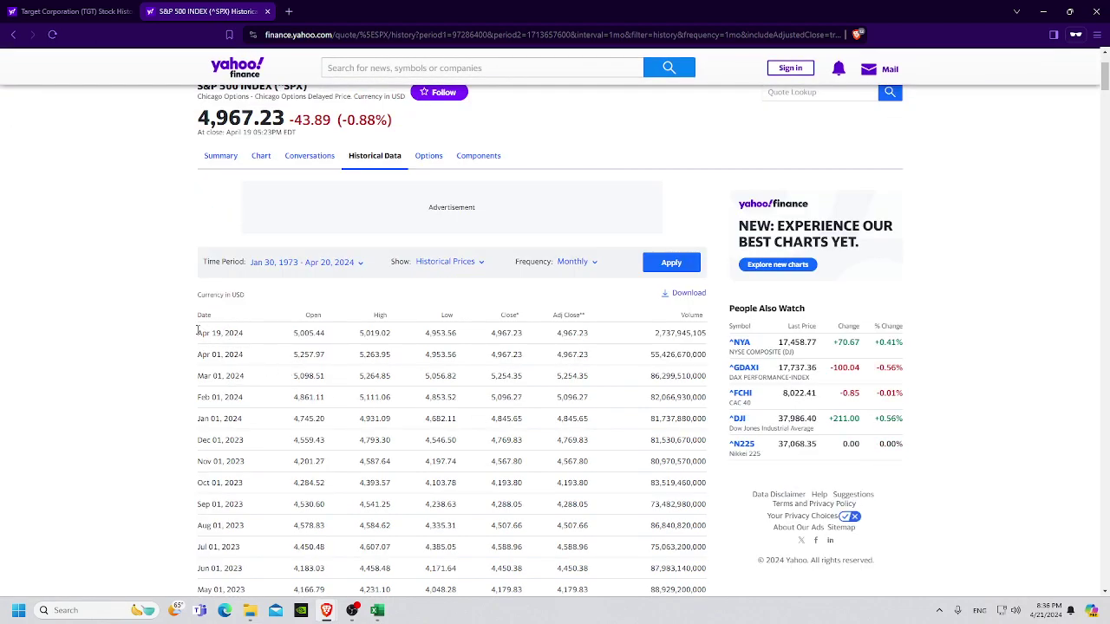
pyautogui.moveTo(197, 330); pyautogui.dragTo(452, 418)
pyautogui.click(452, 418)
pyautogui.scroll(1, 464, 440)
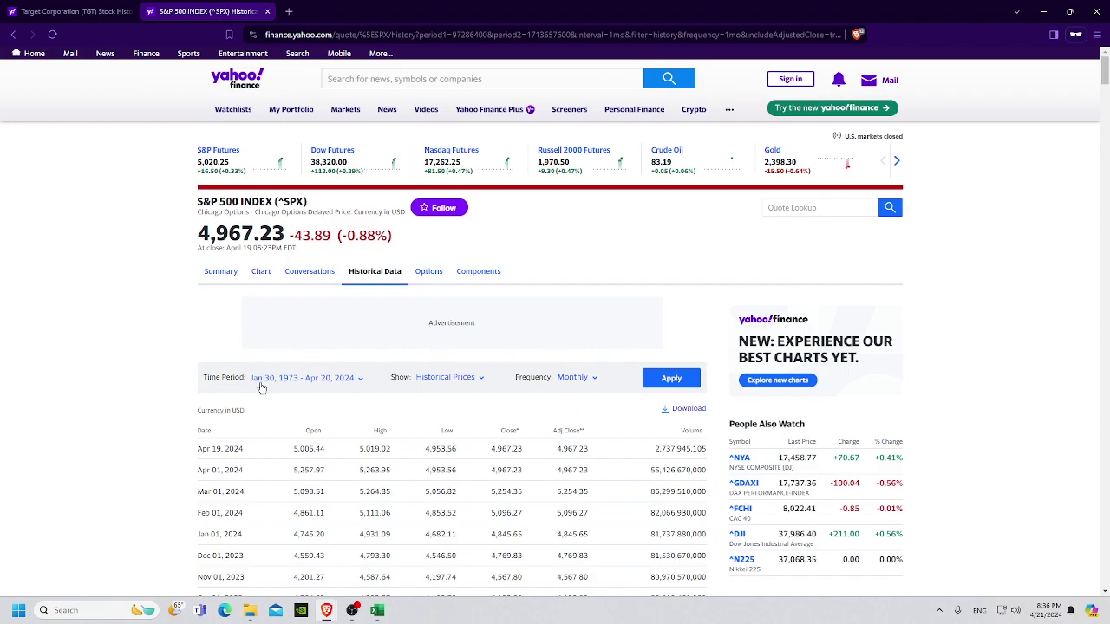
# Review the Max time period option on Target's historical data page and return to the S&P 500 page.
pyautogui.click(97, 14)
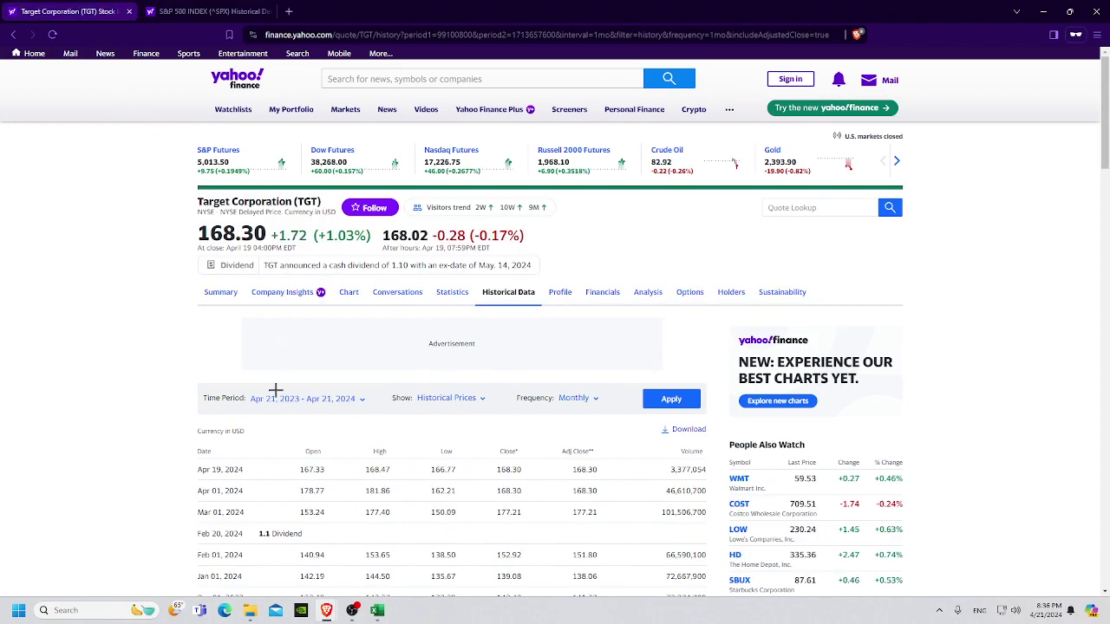
pyautogui.click(360, 400)
pyautogui.click(360, 443)
pyautogui.hotkey('ctrl', 'Tab')
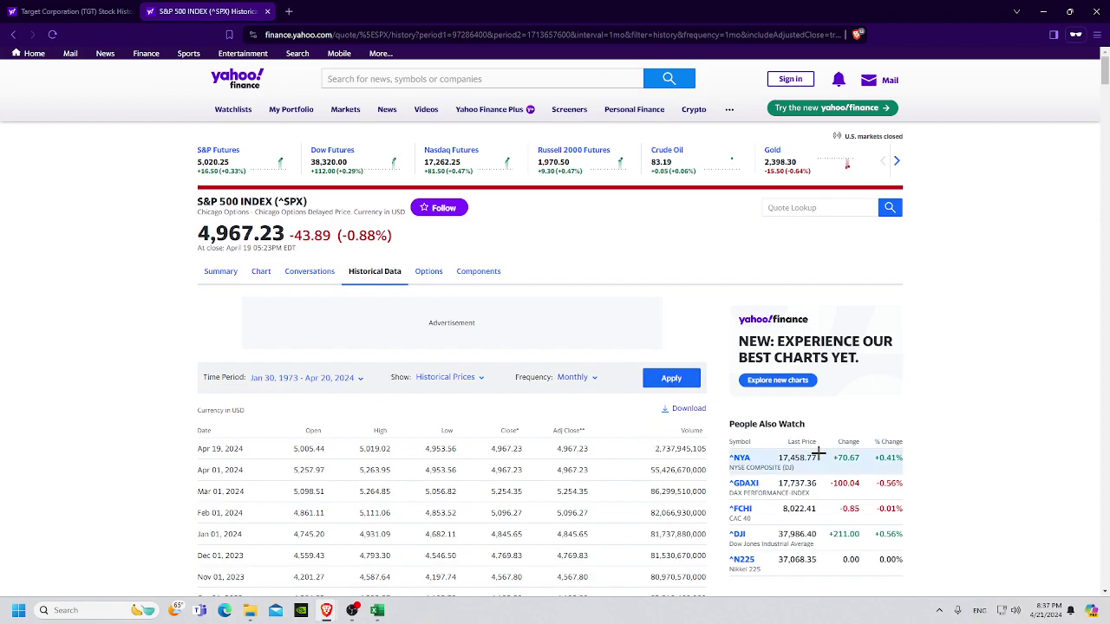
# Switch to the ^SPX workbook in Excel, delete the Open, High, Low and Close columns and clear the Volume column.
pyautogui.moveTo(378, 610)
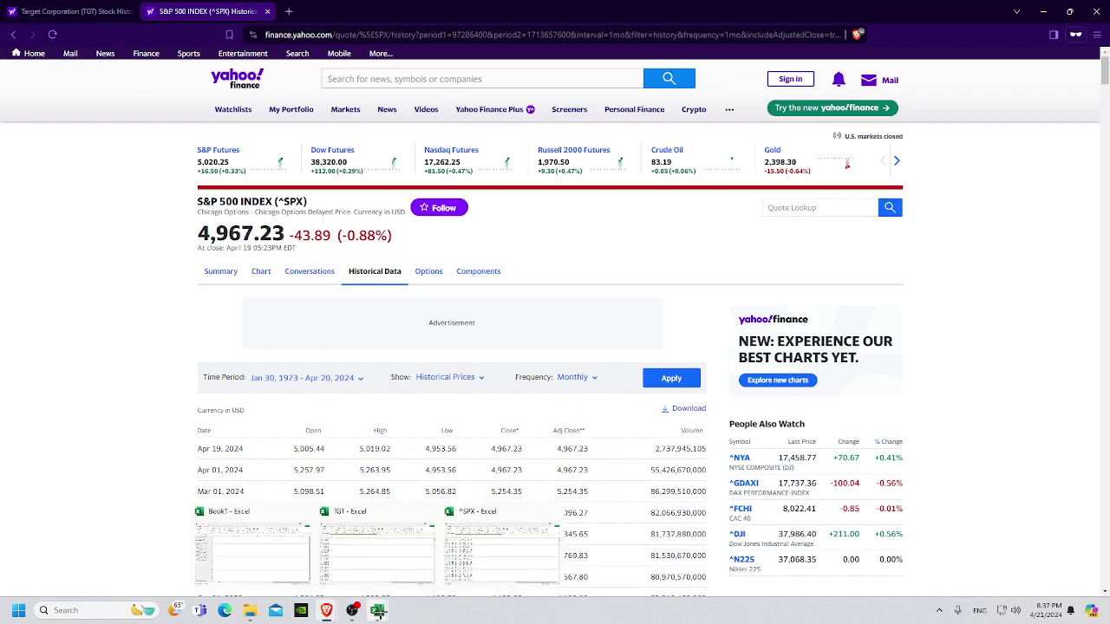
pyautogui.click(475, 570)
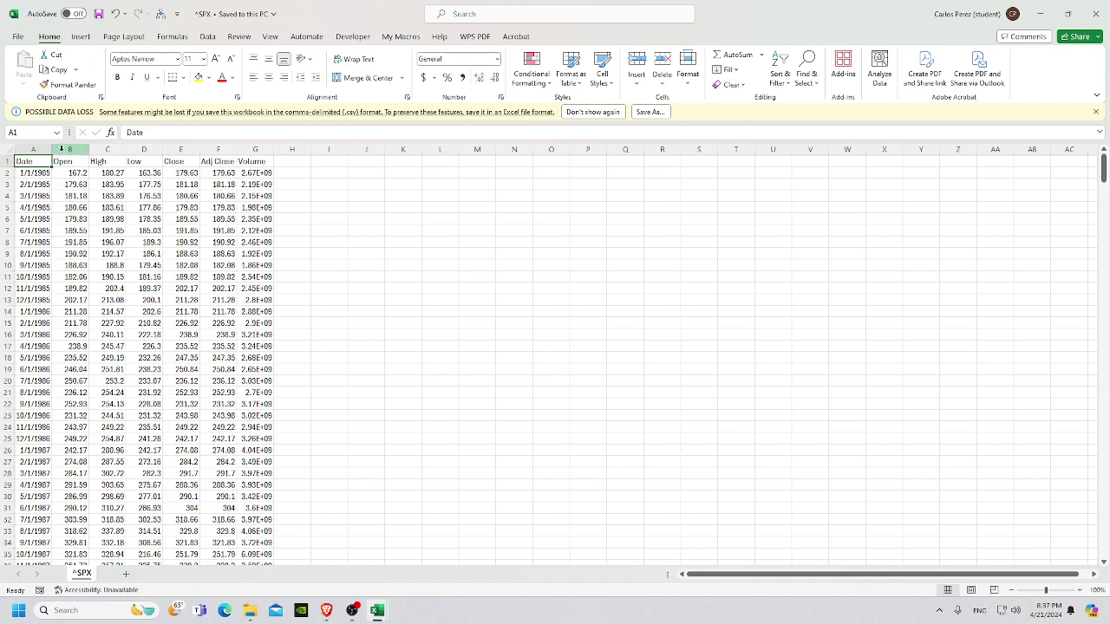
pyautogui.moveTo(62, 150); pyautogui.dragTo(170, 149)
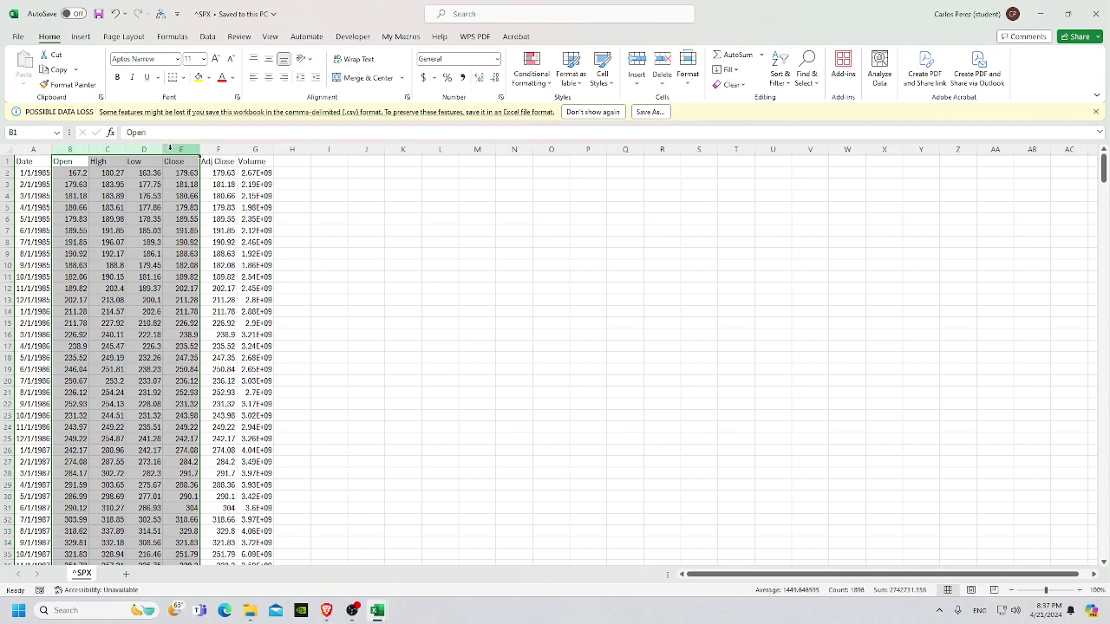
pyautogui.rightClick(170, 151)
pyautogui.click(238, 287)
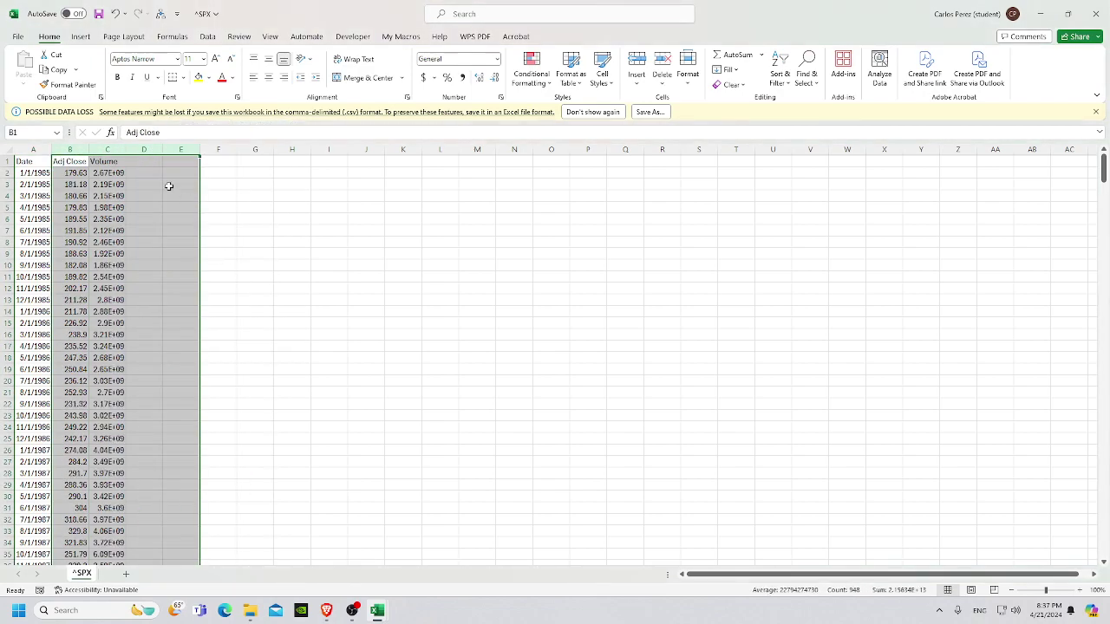
pyautogui.click(117, 152)
pyautogui.press('Delete')
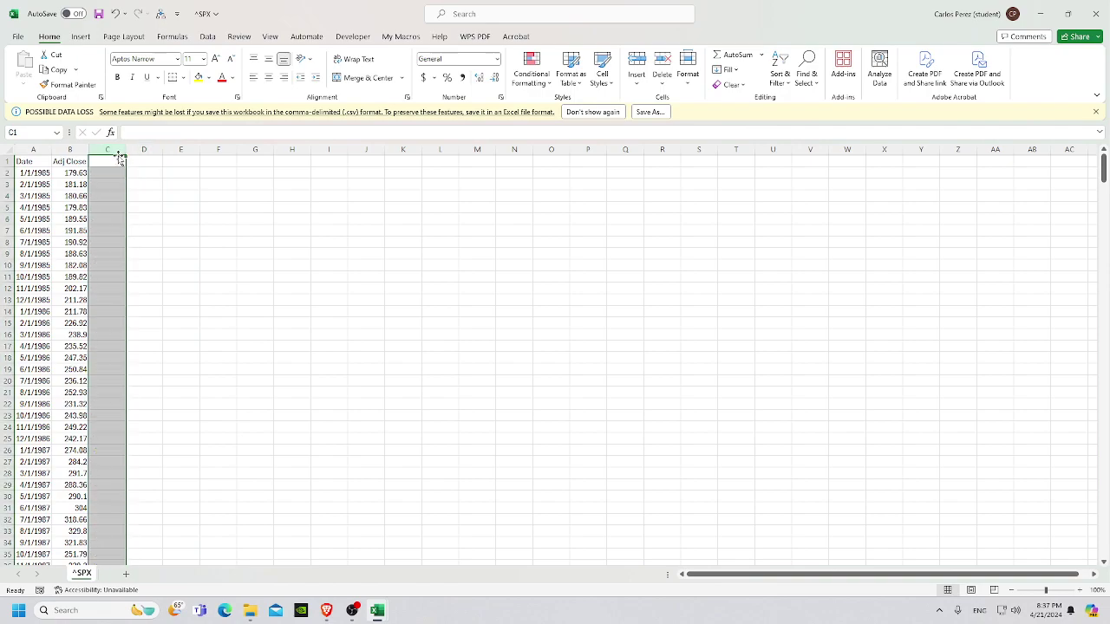
pyautogui.click(234, 290)
# Copy the full Date and Adj Close columns from the ^SPX sheet and paste them into the TGT sheet starting at C1.
pyautogui.click(20, 163)
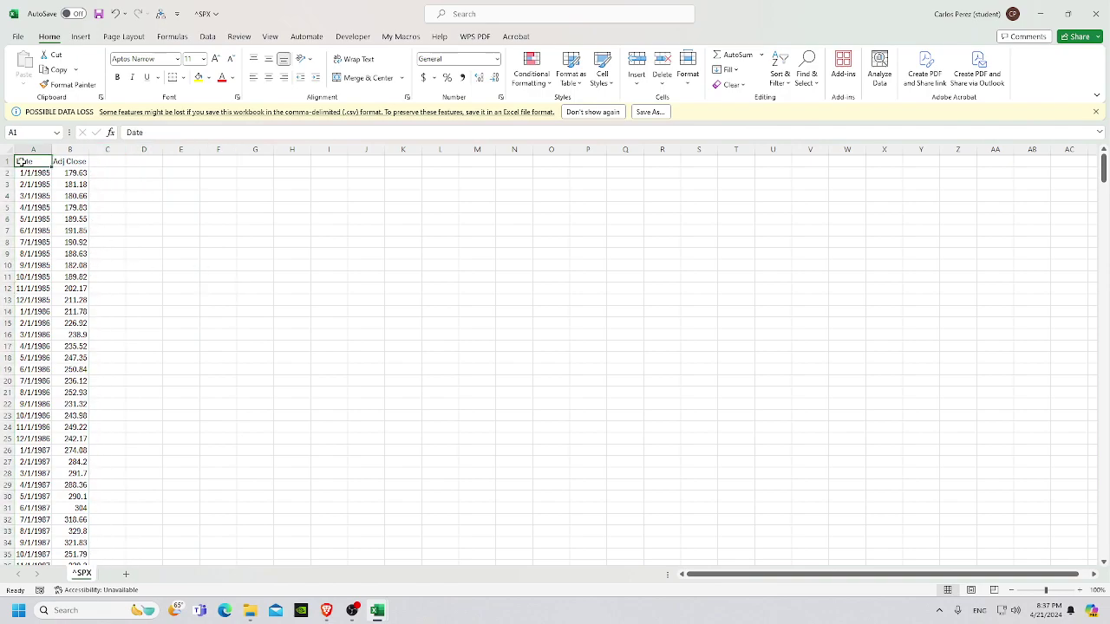
pyautogui.moveTo(20, 162)
pyautogui.mouseDown()
pyautogui.moveTo(95, 349)
pyautogui.moveTo(28, 162)
pyautogui.mouseUp()
pyautogui.hotkey('ctrl', 'shift', 'Down')
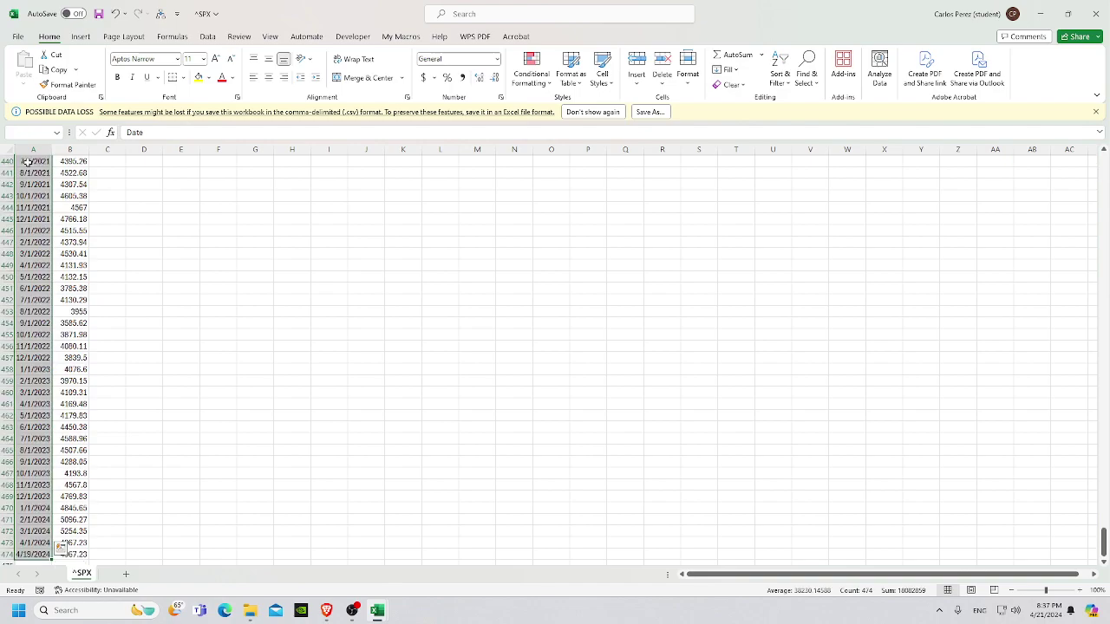
pyautogui.hotkey('shift', 'Right')
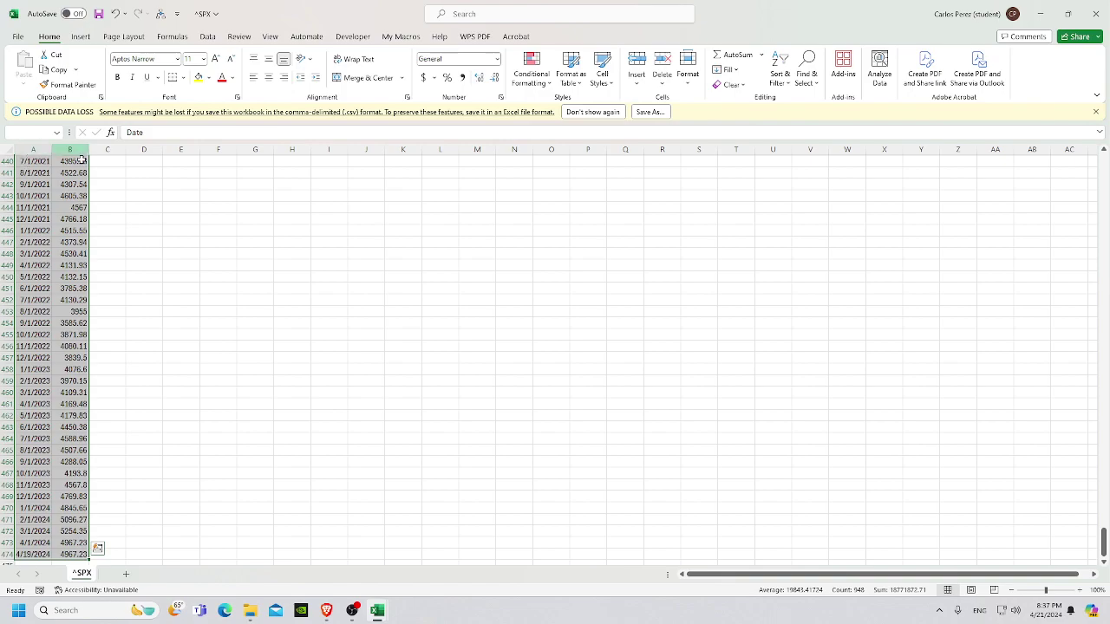
pyautogui.hotkey('ctrl', 'c')
pyautogui.moveTo(385, 607)
pyautogui.click(391, 555)
pyautogui.click(109, 159)
pyautogui.hotkey('ctrl', 'v')
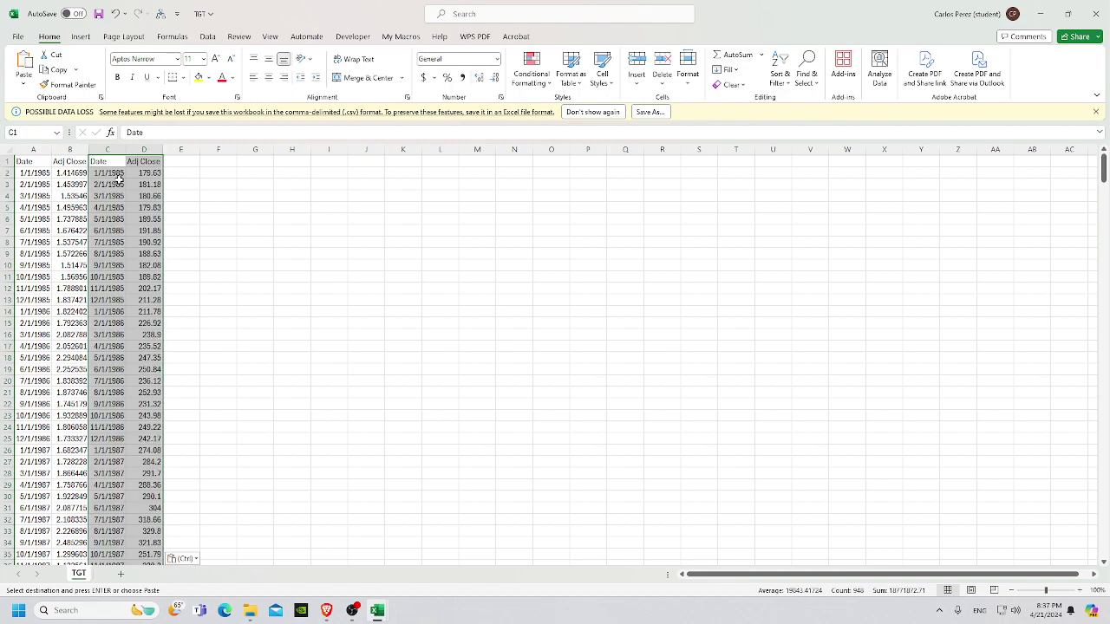
pyautogui.click(314, 235)
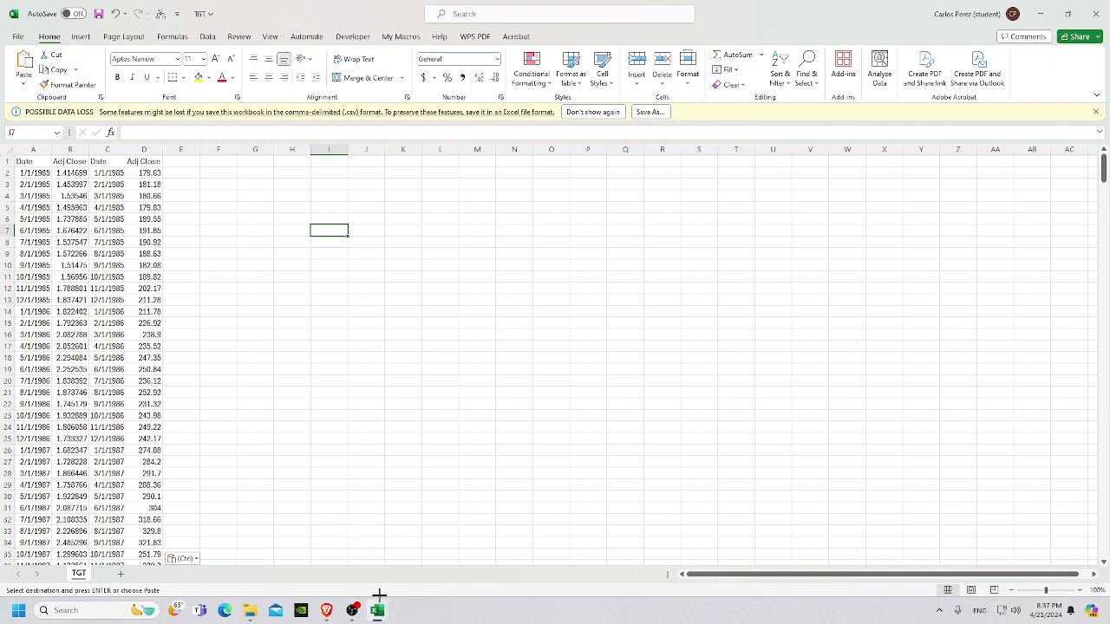
# Review the S&P 500 historical data page in the browser and return to the TGT workbook in Excel.
pyautogui.moveTo(326, 610)
pyautogui.click(362, 552)
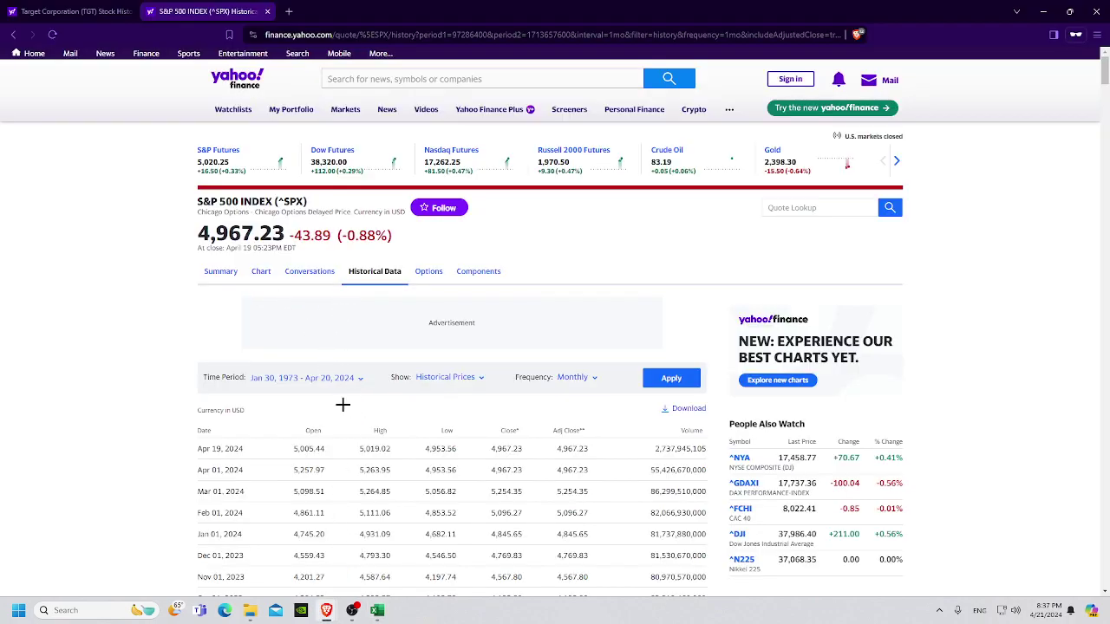
pyautogui.moveTo(378, 610)
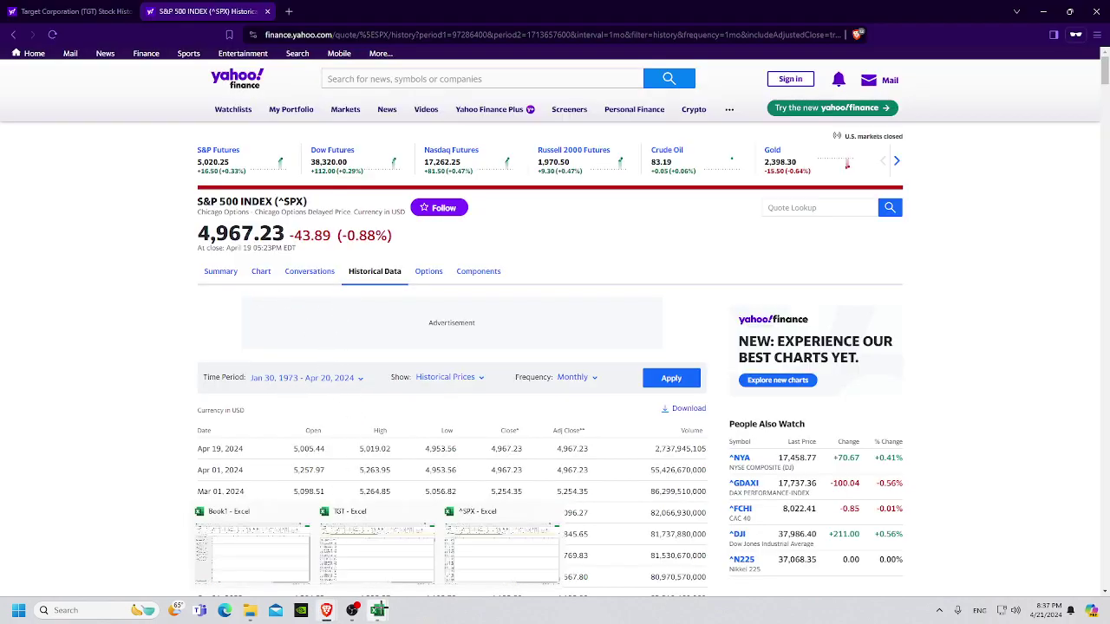
pyautogui.click(415, 552)
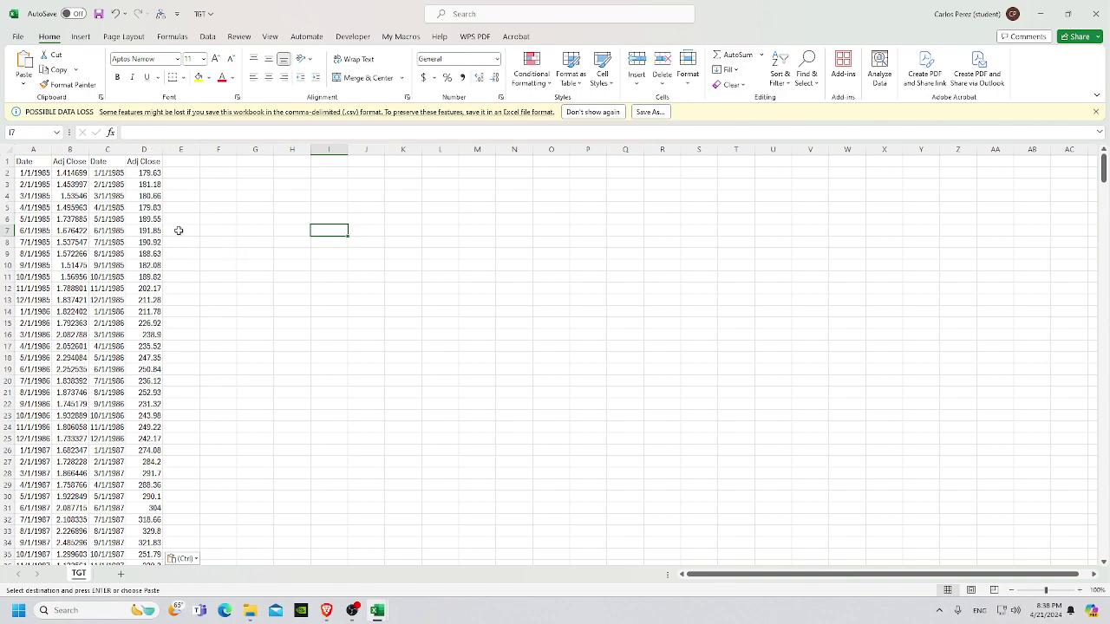
# Delete the final row 474, dated 4/19/2024, from the combined price data and return to the start of the sheet.
pyautogui.click(31, 164)
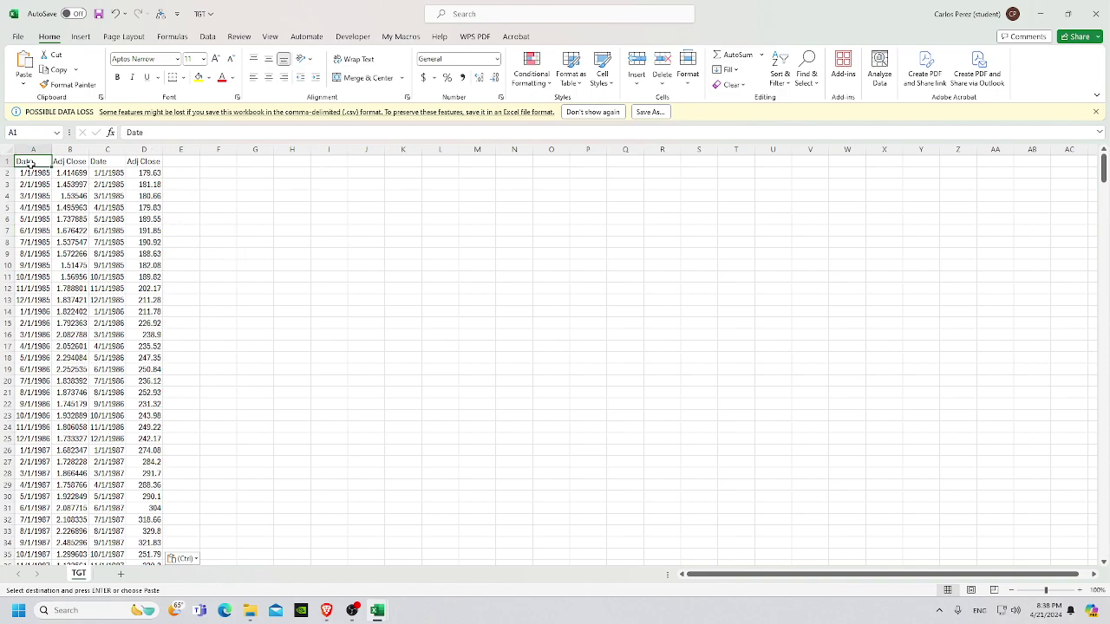
pyautogui.hotkey('ctrl', 'Down')
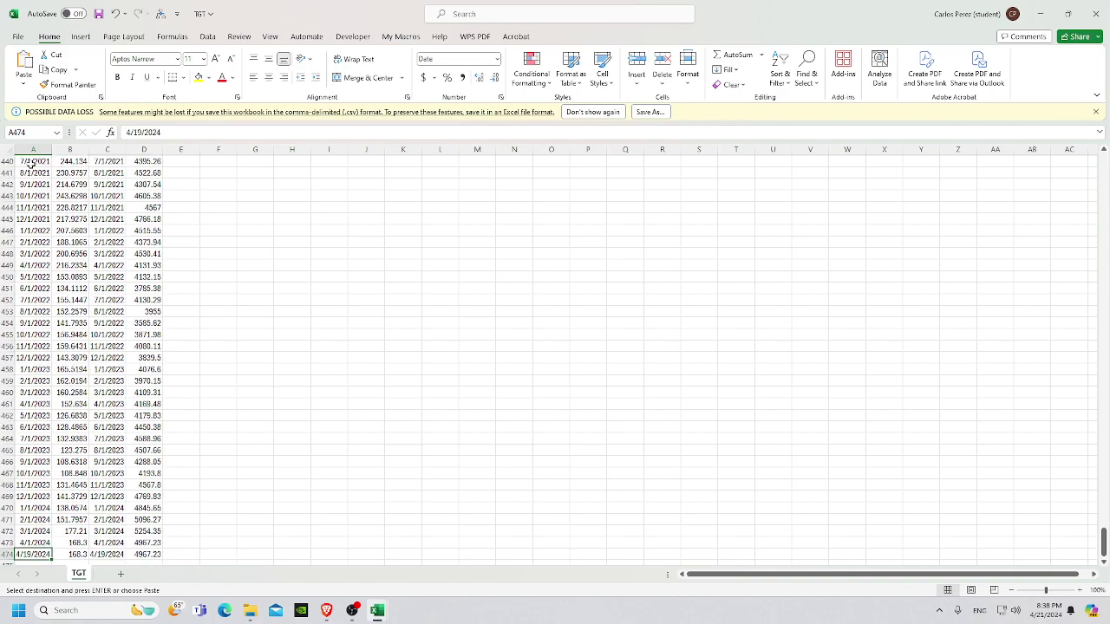
pyautogui.scroll(-2, 199, 295)
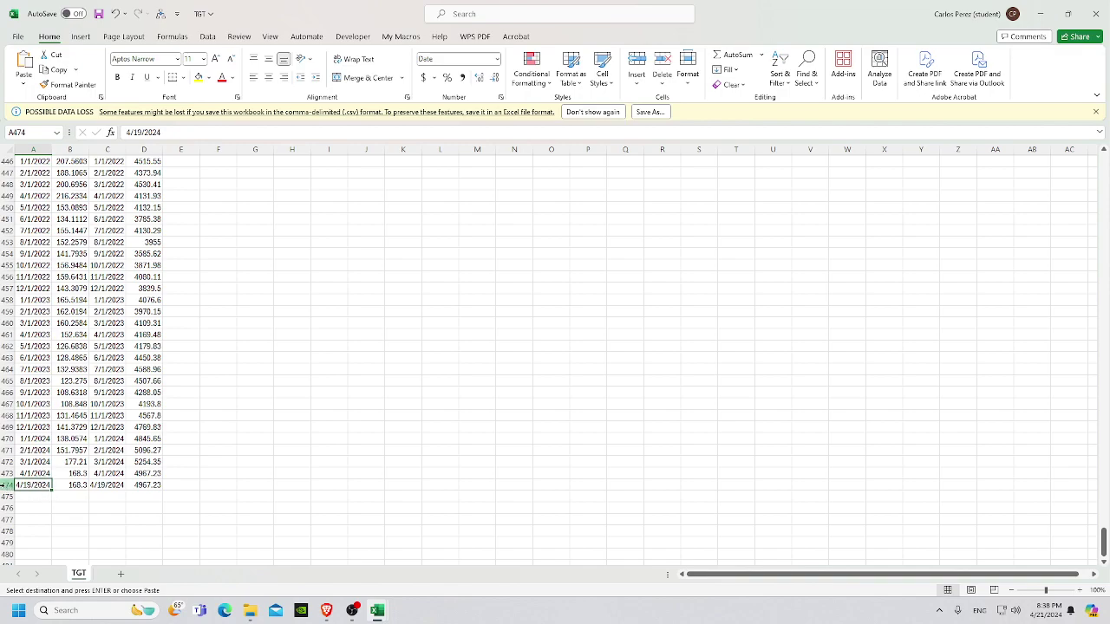
pyautogui.click(7, 484)
pyautogui.rightClick(7, 485)
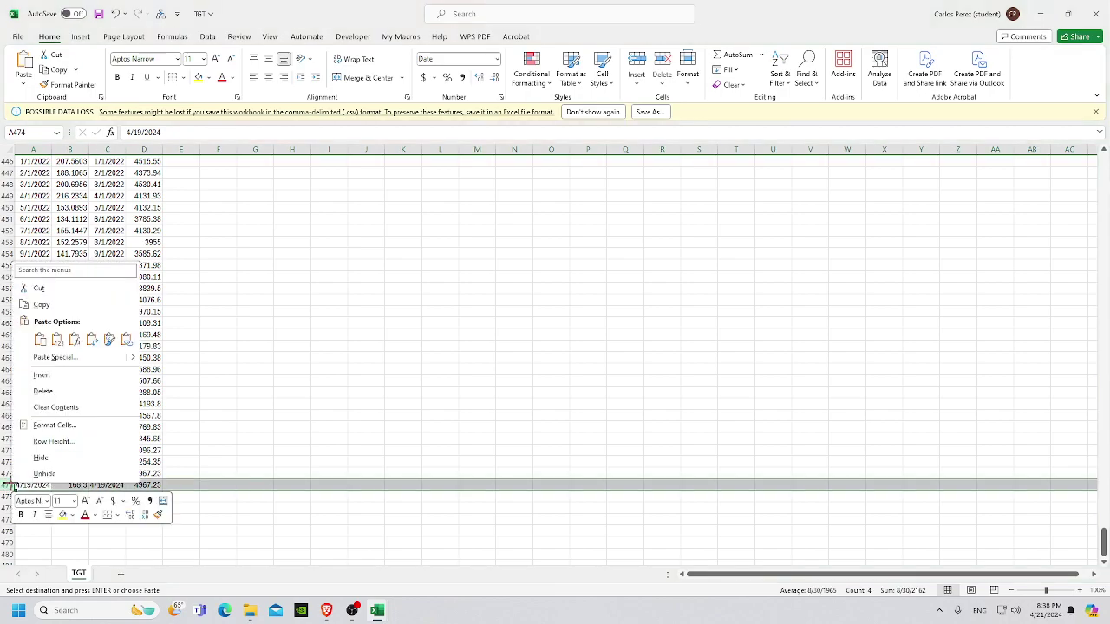
pyautogui.click(59, 391)
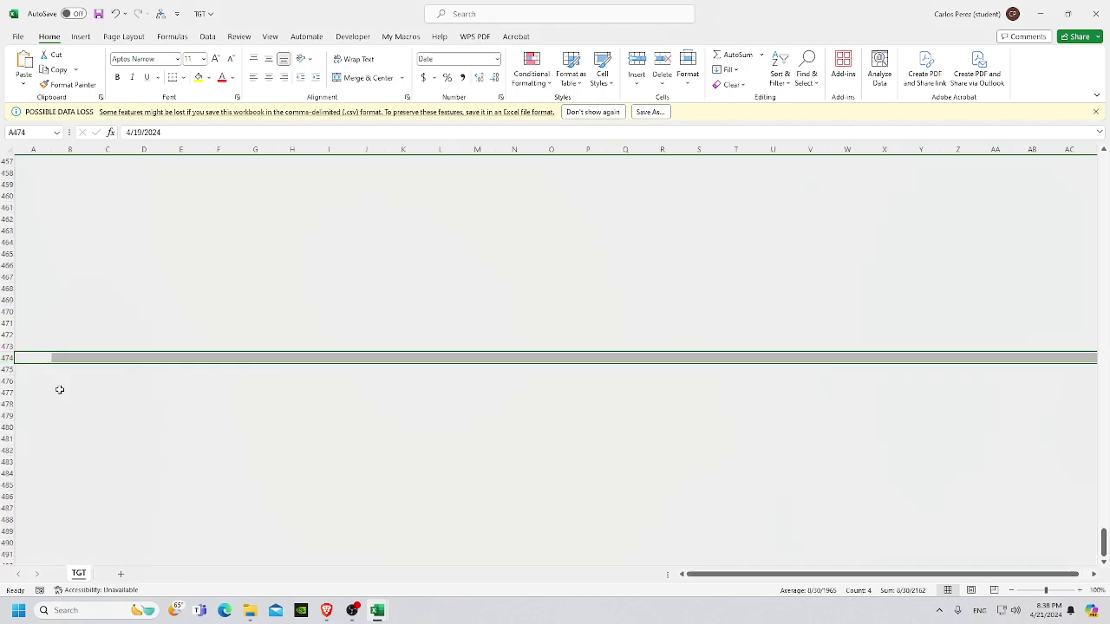
pyautogui.click(208, 417)
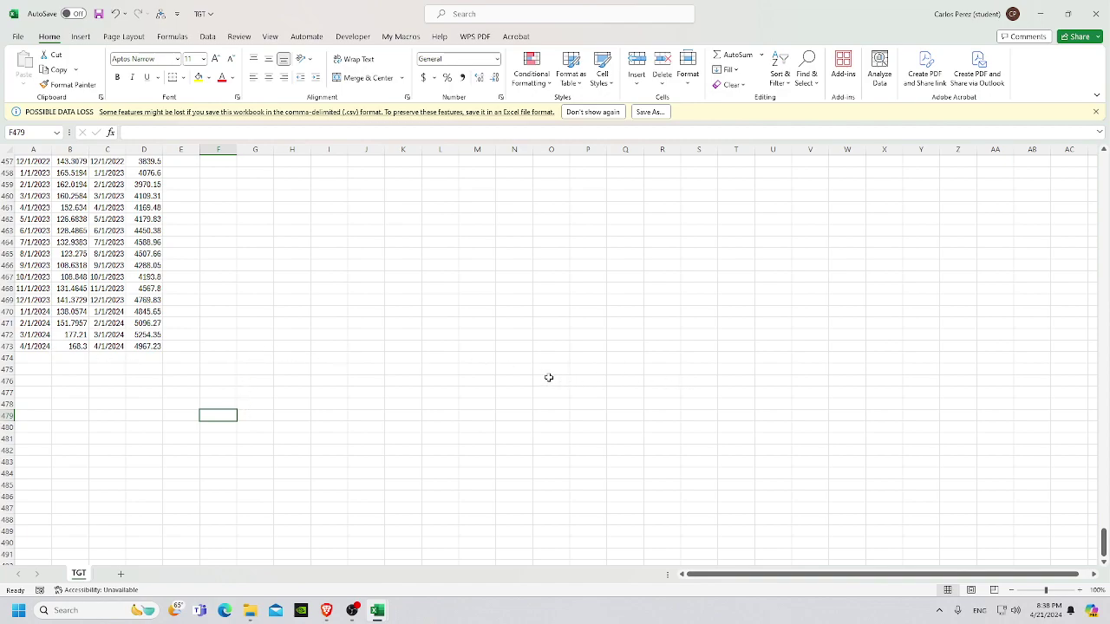
pyautogui.click(48, 346)
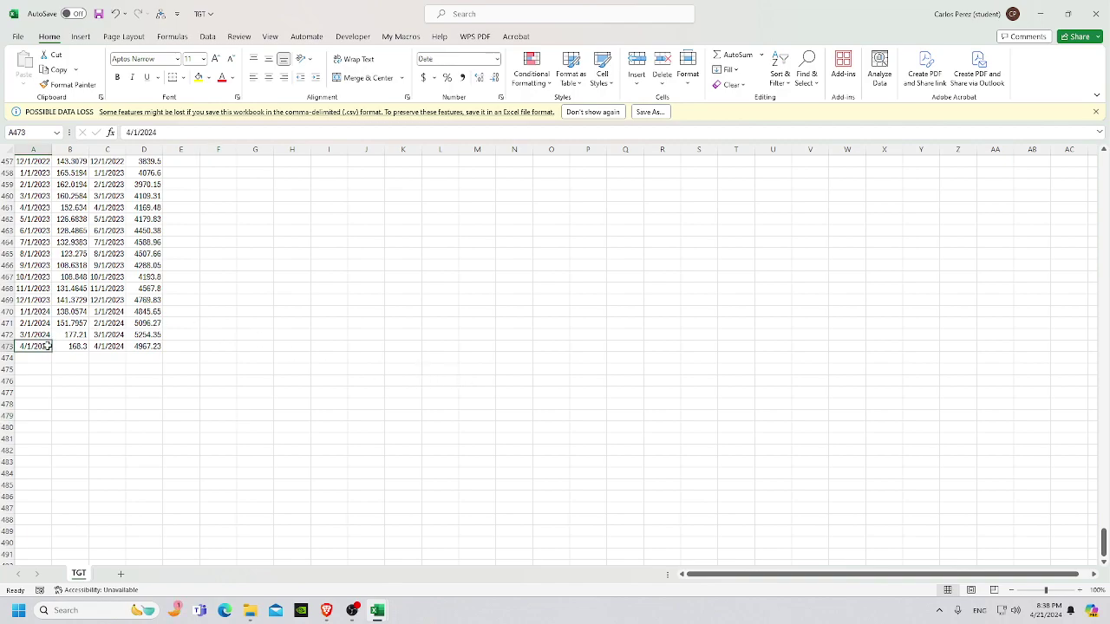
pyautogui.hotkey('ctrl', 'Home')
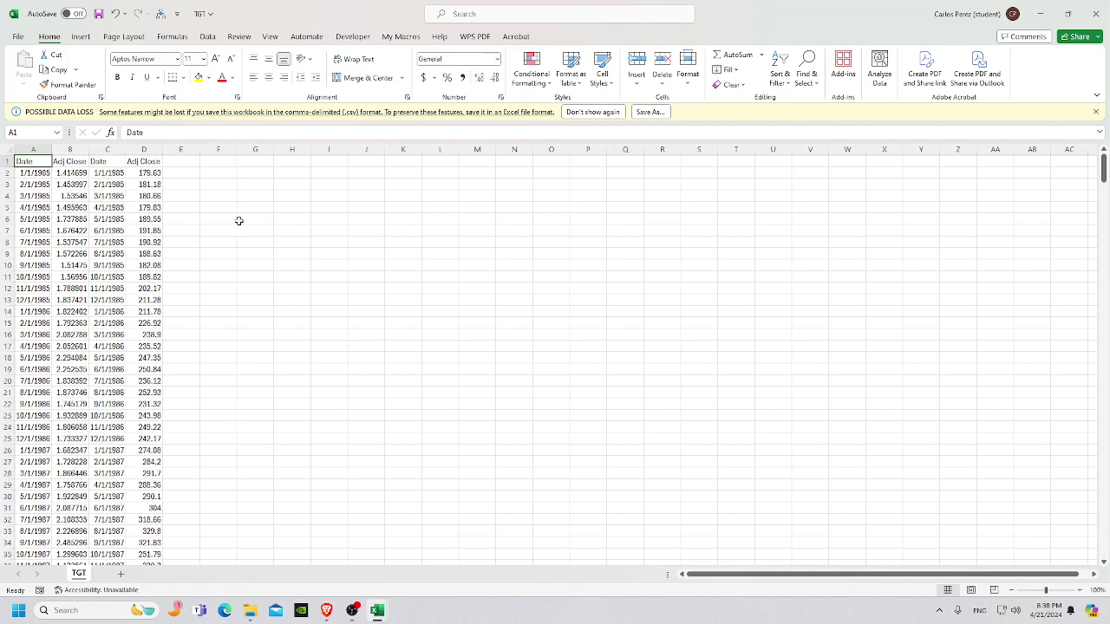
pyautogui.click(193, 186)
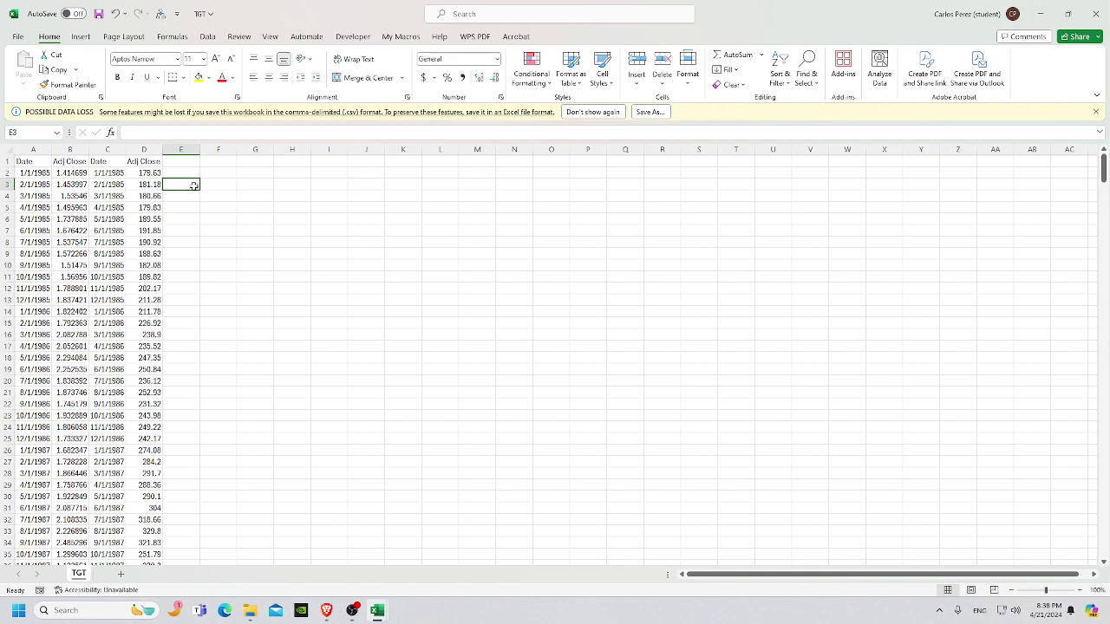
pyautogui.write('=')
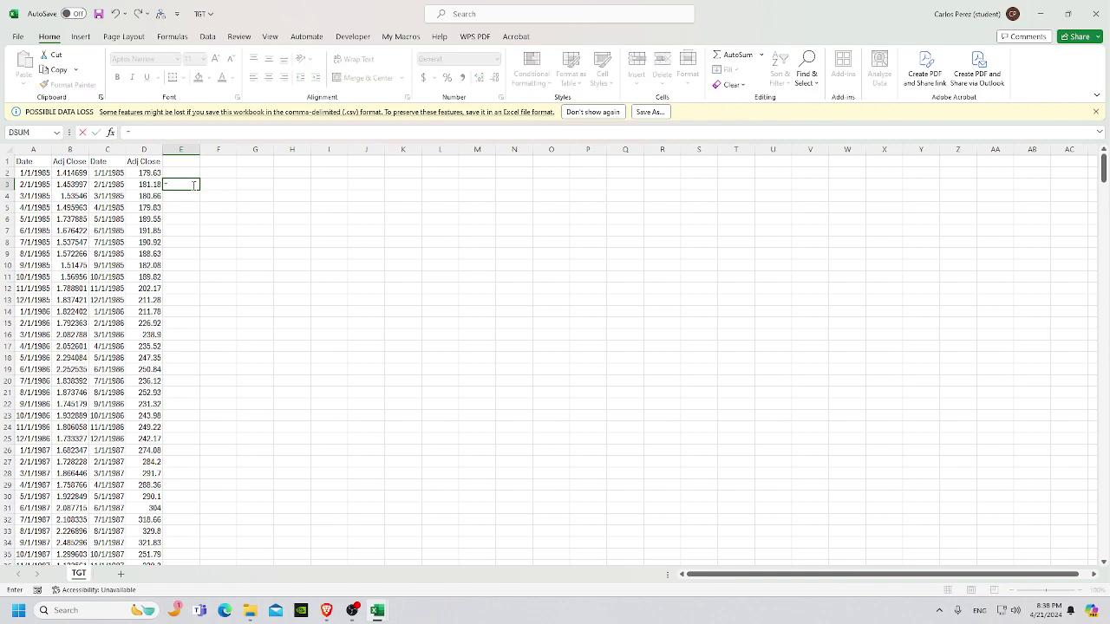
pyautogui.press('BackSpace')
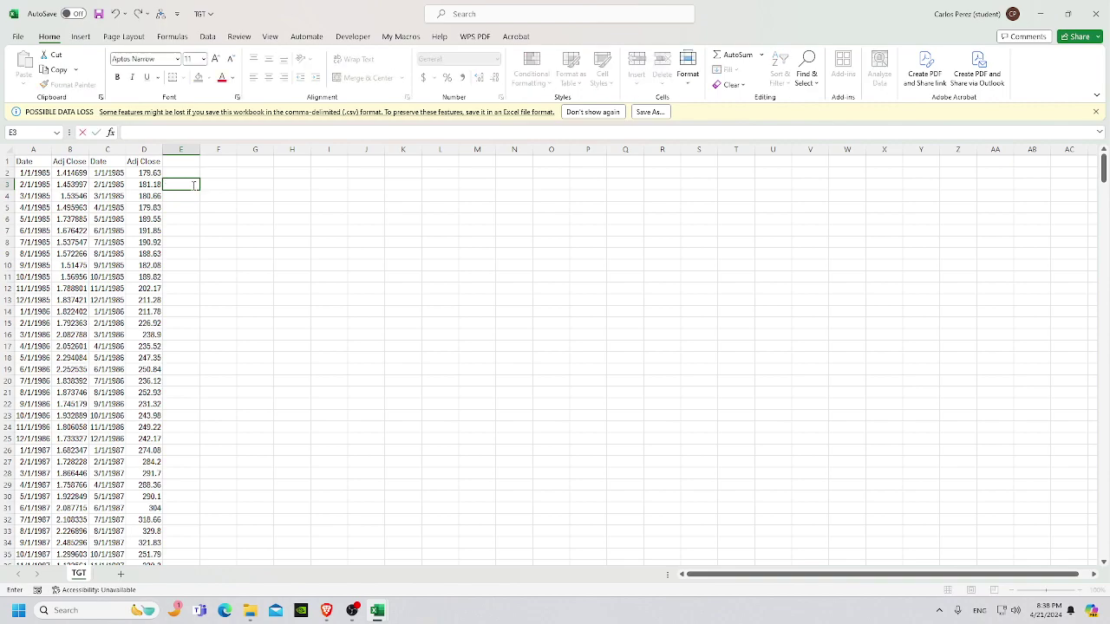
# Delete the duplicate Date column C so the two Adj Close columns sit side by side.
pyautogui.click(107, 151)
pyautogui.rightClick(110, 153)
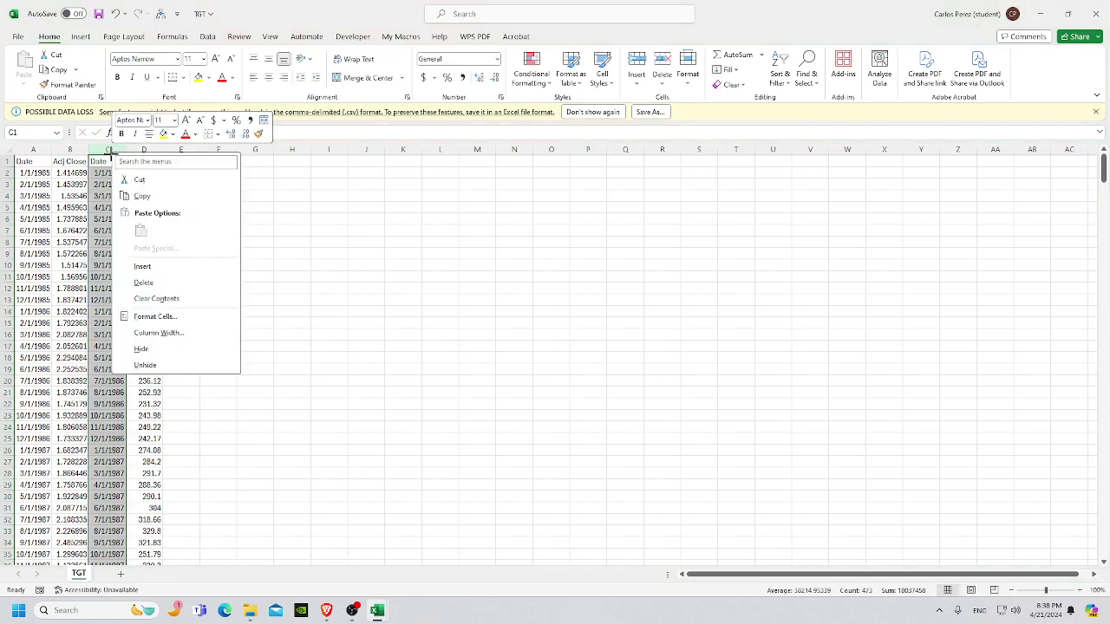
pyautogui.click(186, 285)
# Enter the monthly return formula =(B3-B2)/B2 in cell D3 for the first Adj Close column.
pyautogui.click(161, 183)
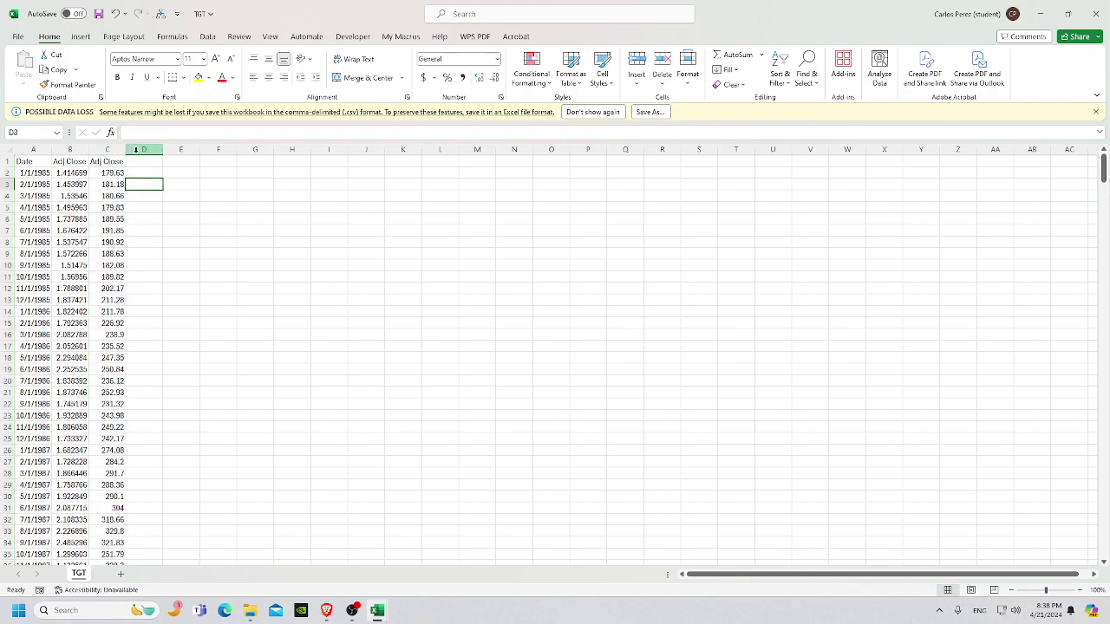
pyautogui.write('=')
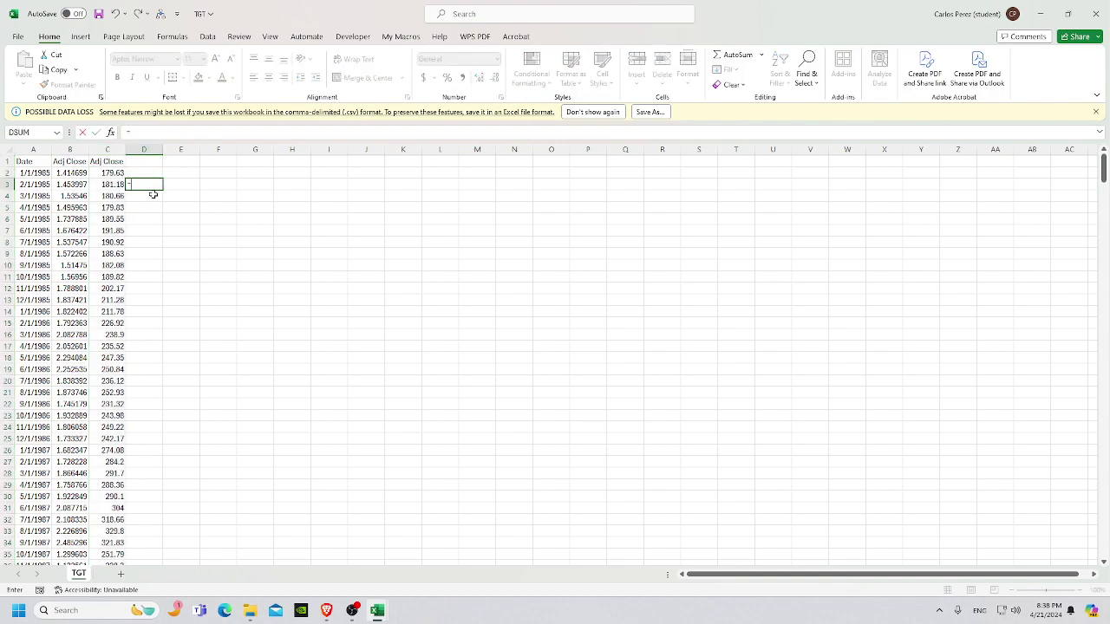
pyautogui.click(81, 184)
pyautogui.write('-')
pyautogui.click(78, 173)
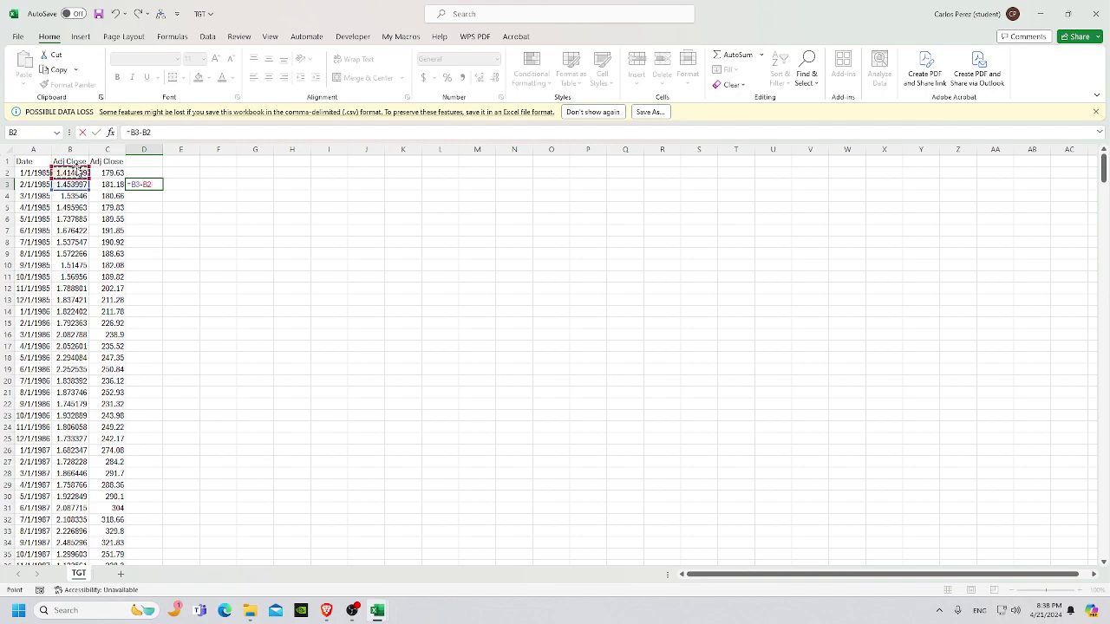
pyautogui.write('/')
pyautogui.click(78, 173)
pyautogui.click(154, 131)
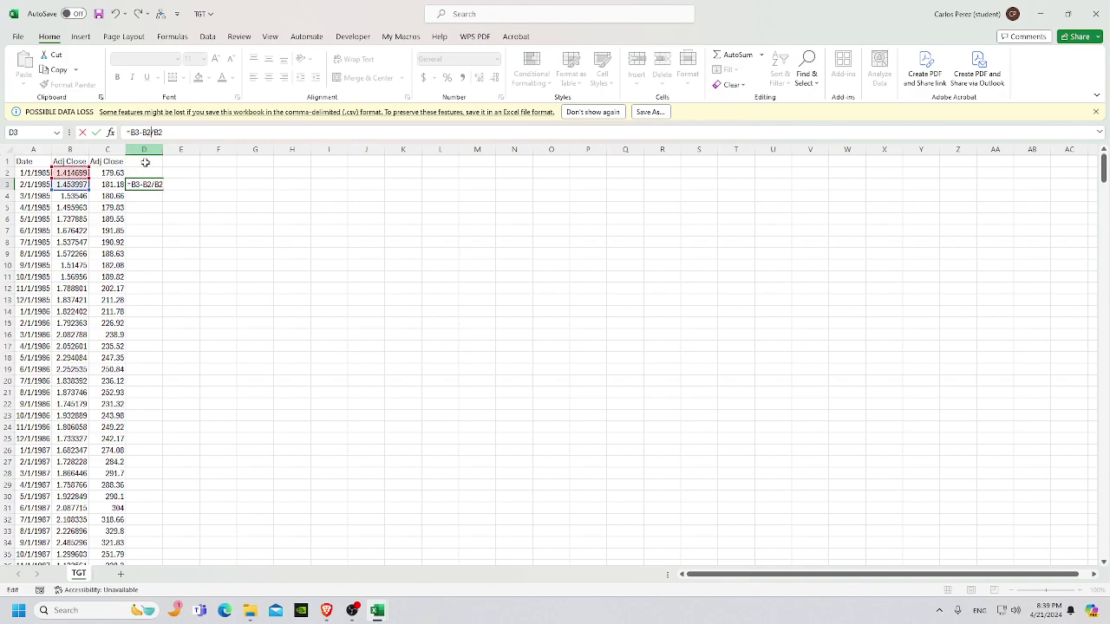
pyautogui.write(')')
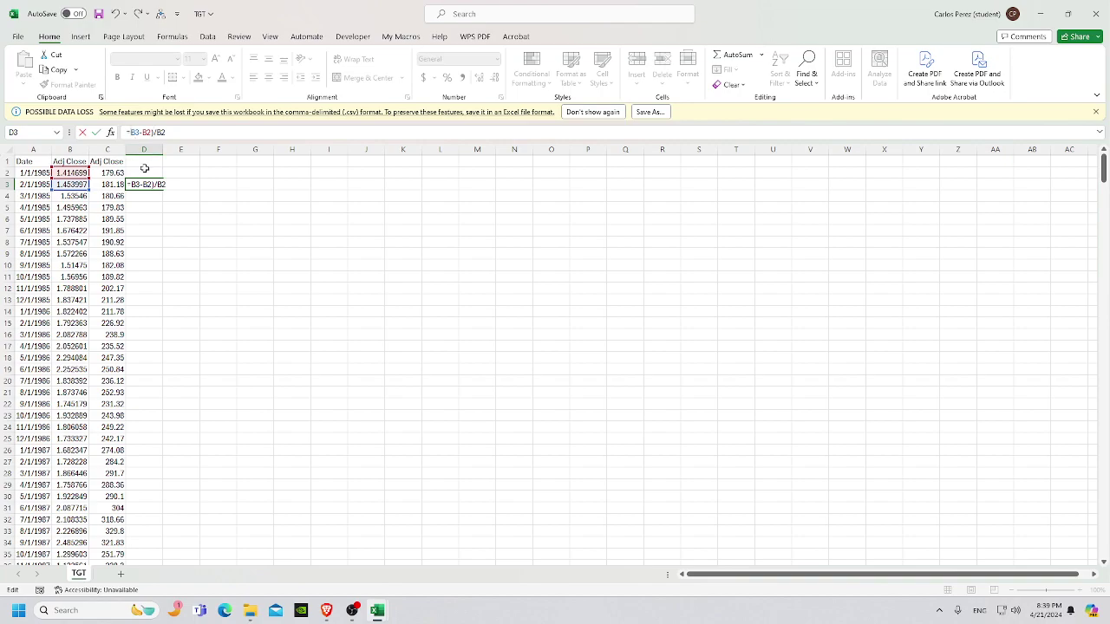
pyautogui.write('(')
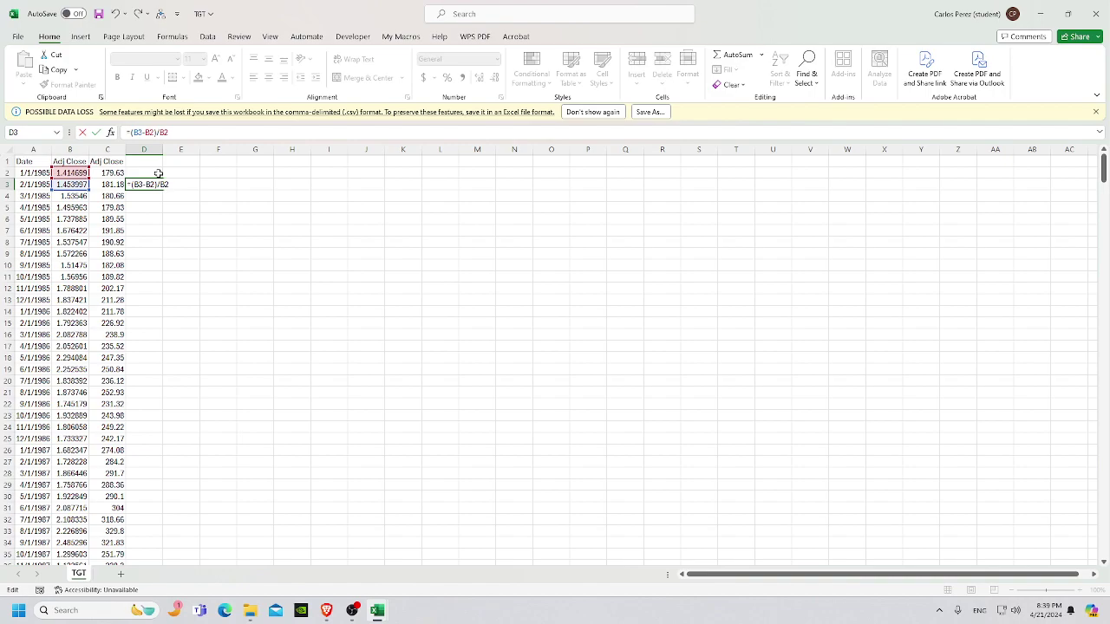
pyautogui.press('Return')
# Format the return in D3 as a percentage with two decimal places.
pyautogui.click(145, 185)
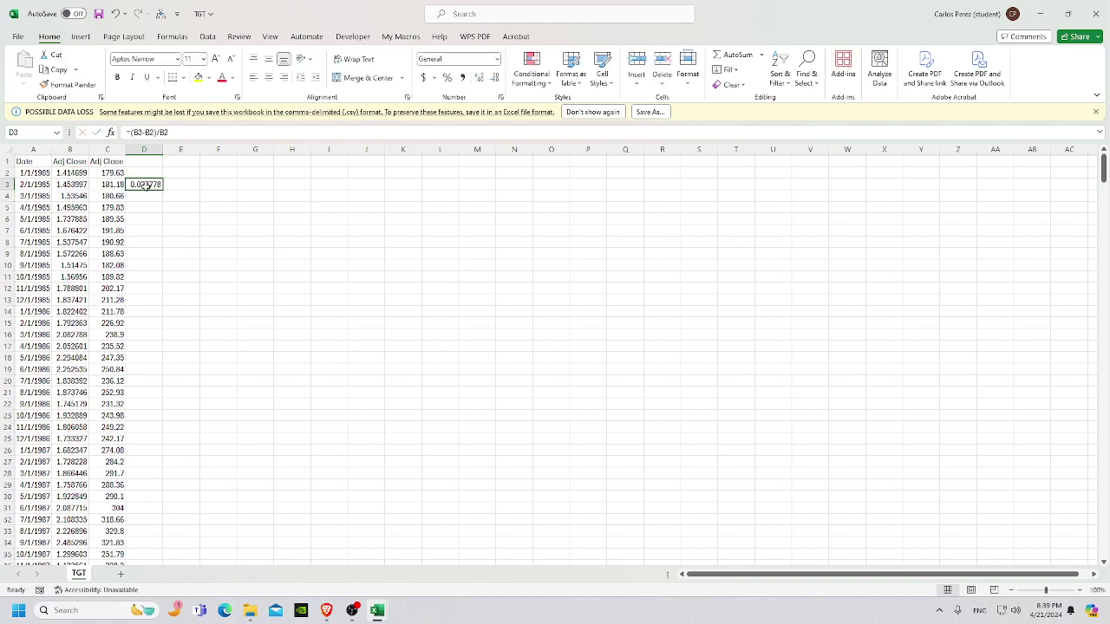
pyautogui.click(447, 78)
pyautogui.click(481, 78)
pyautogui.click(481, 78)
# Copy the return formula from D3 across to E3 and fill both columns down to the end of the data.
pyautogui.moveTo(162, 187); pyautogui.dragTo(198, 186)
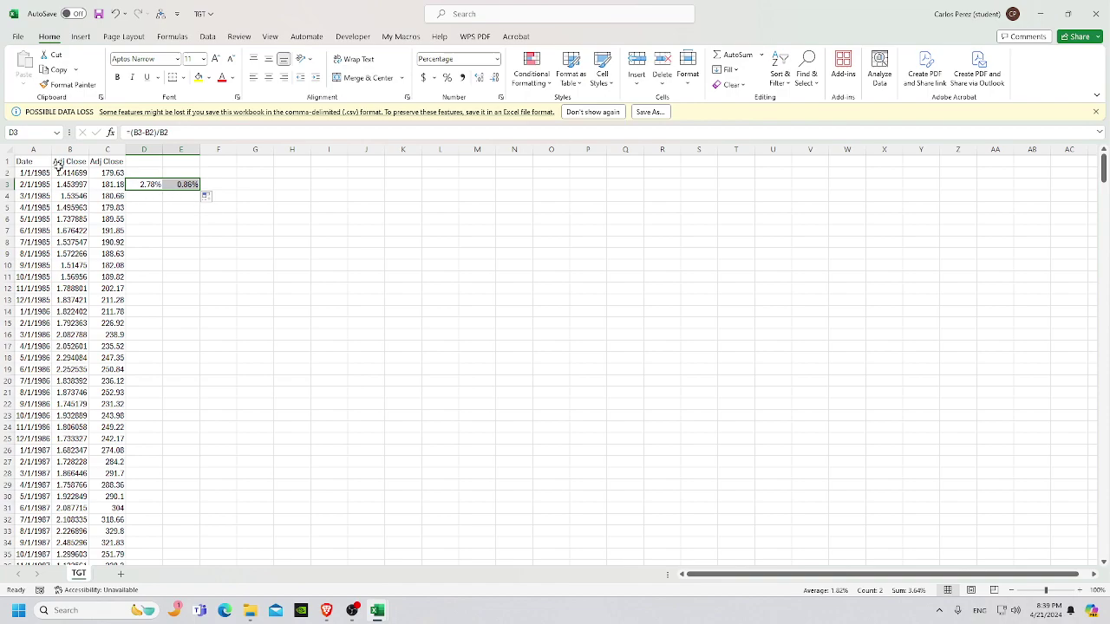
pyautogui.doubleClick(199, 190)
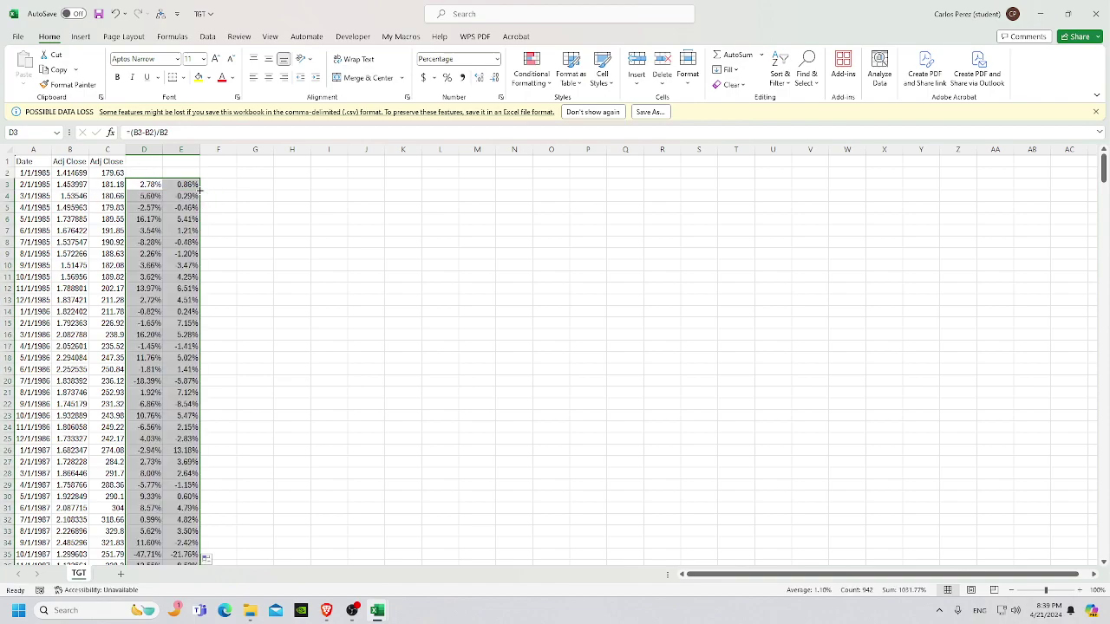
pyautogui.scroll(-1, 205, 276)
pyautogui.scroll(-8, 208, 281)
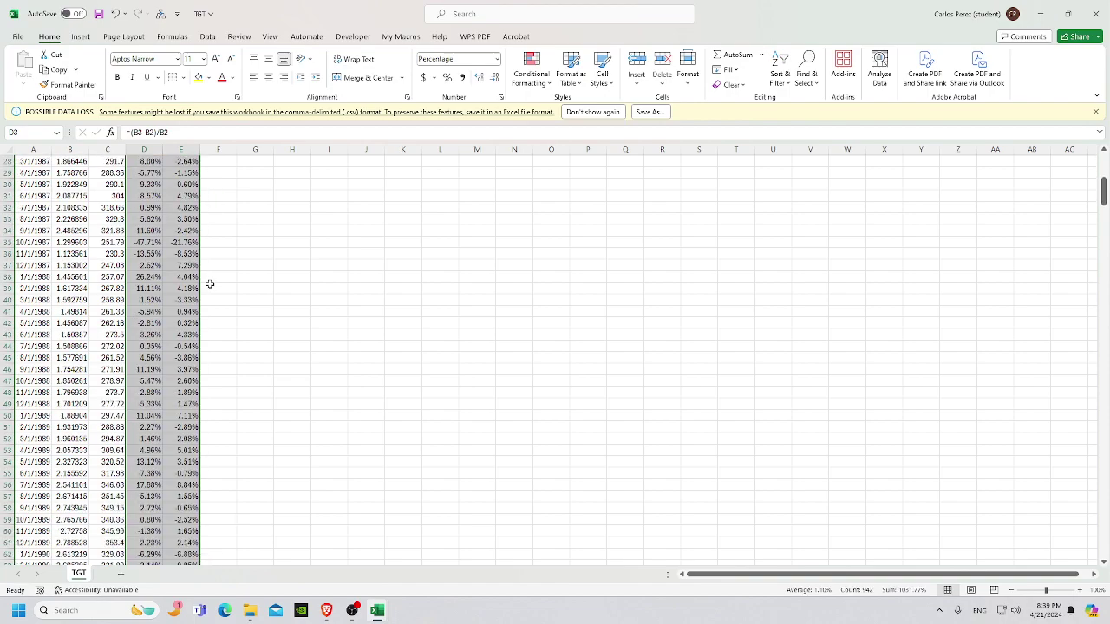
pyautogui.scroll(6, 201, 346)
pyautogui.scroll(3, 201, 346)
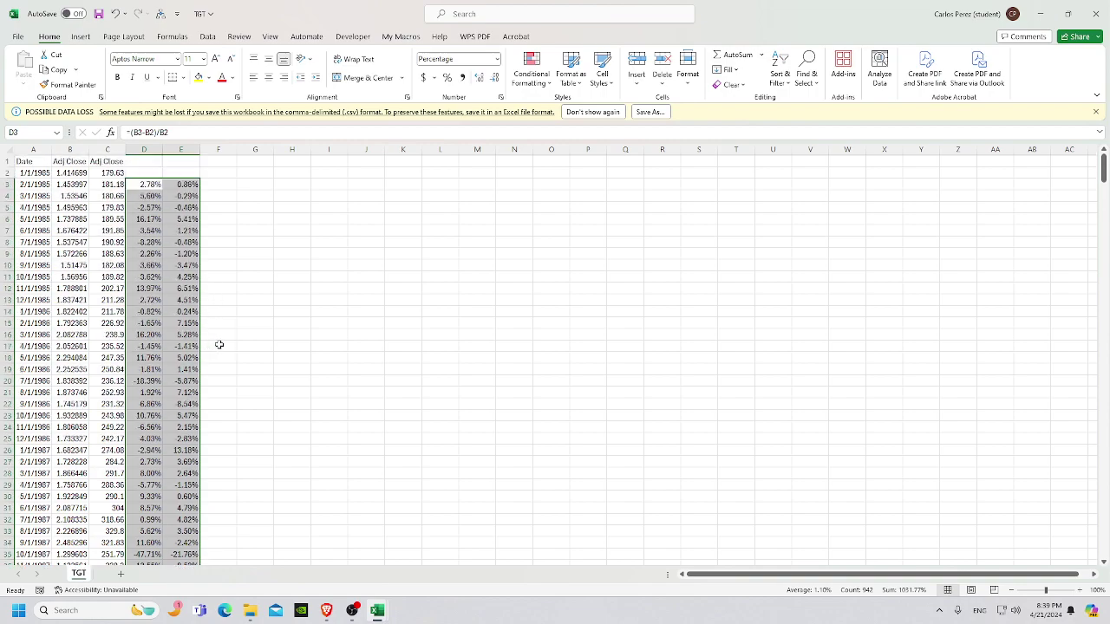
# Start a month counter in column F with 1 in F3 and the formula =F3+1 in F4.
pyautogui.click(234, 207)
pyautogui.click(228, 185)
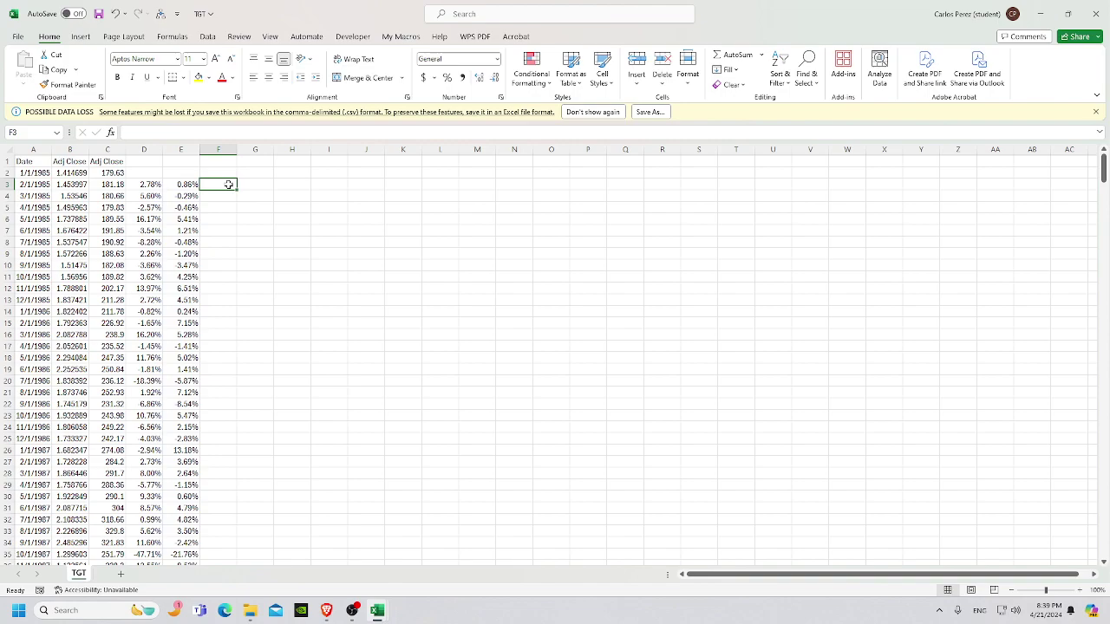
pyautogui.write('1')
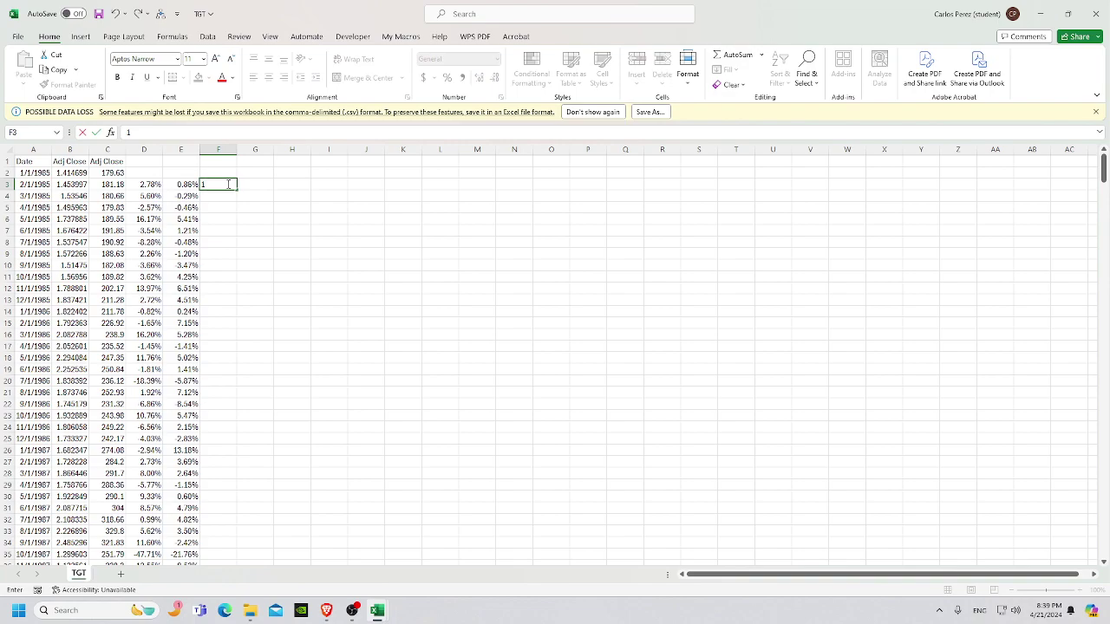
pyautogui.press('Return')
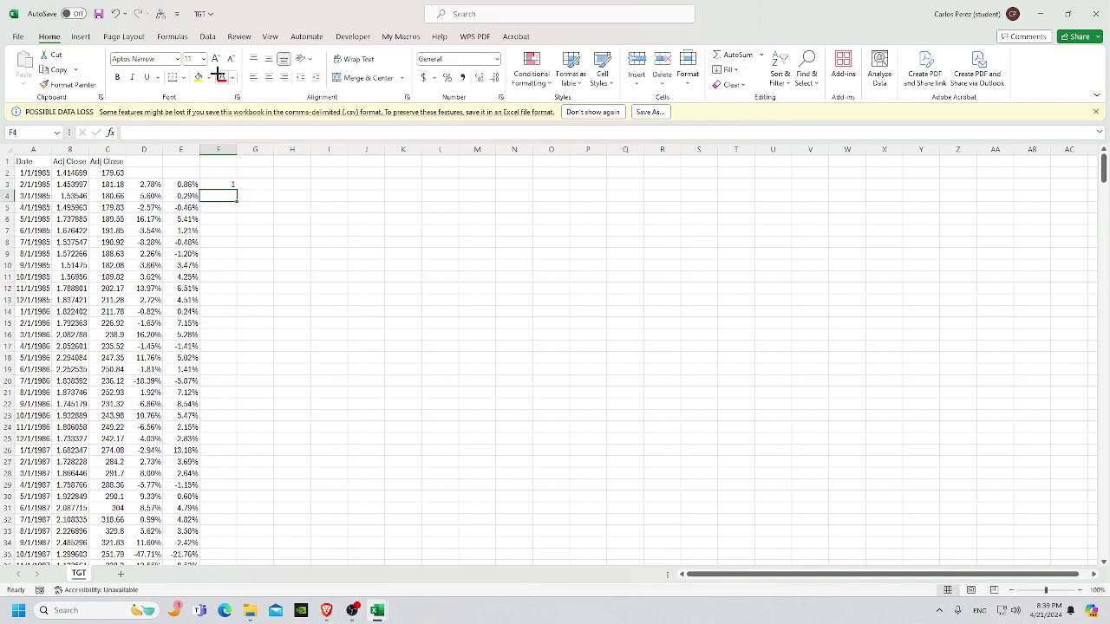
pyautogui.write('-1')
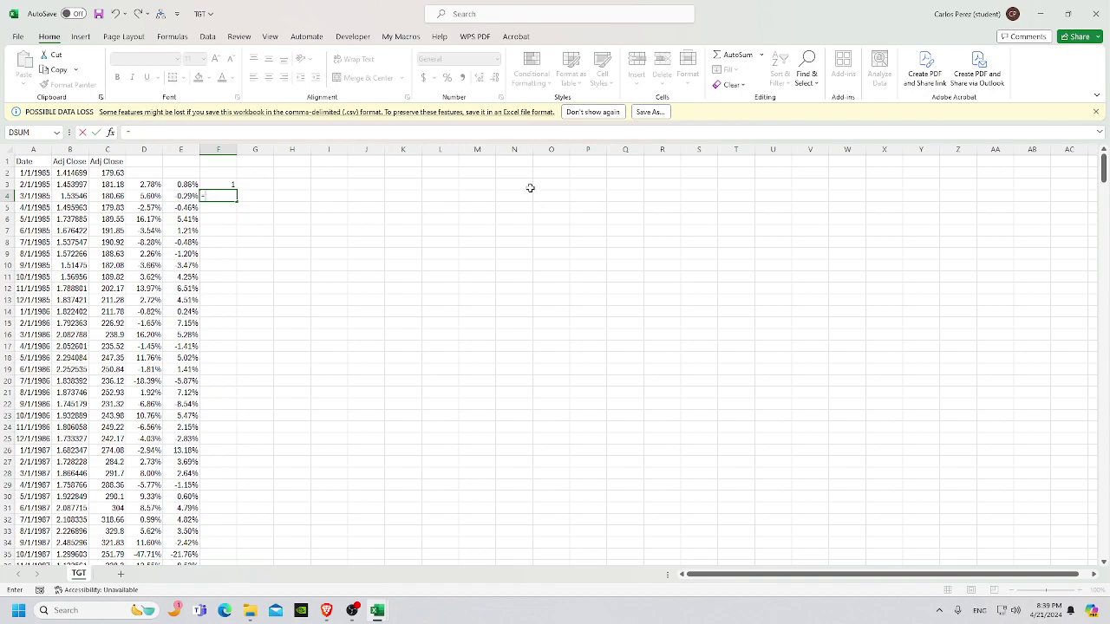
pyautogui.click(227, 185)
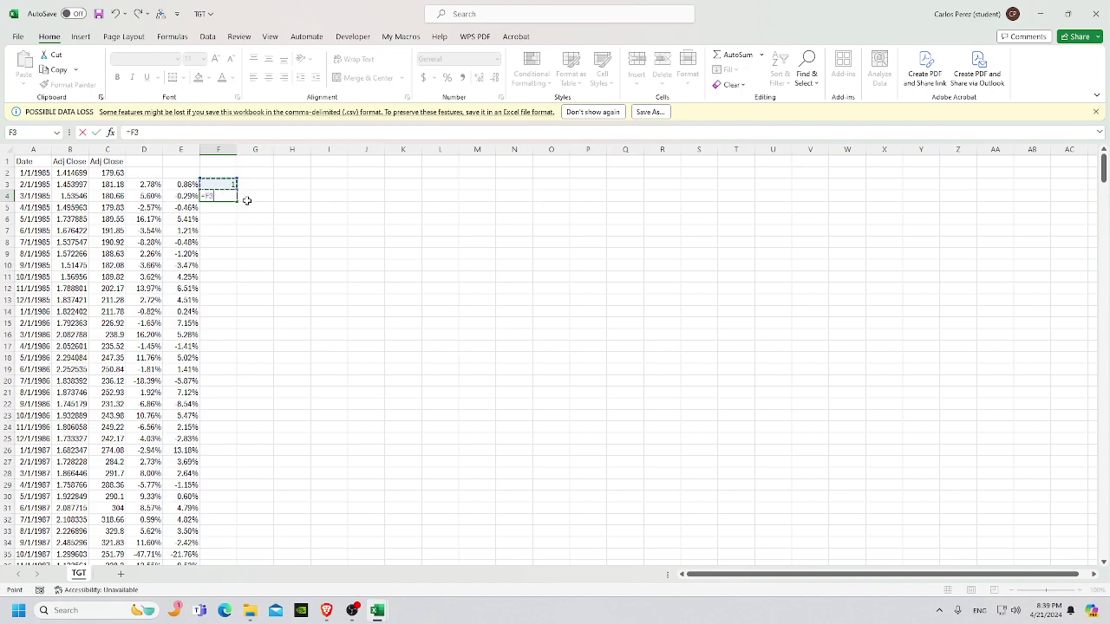
pyautogui.write('+1')
pyautogui.hotkey('ctrl', 'Return')
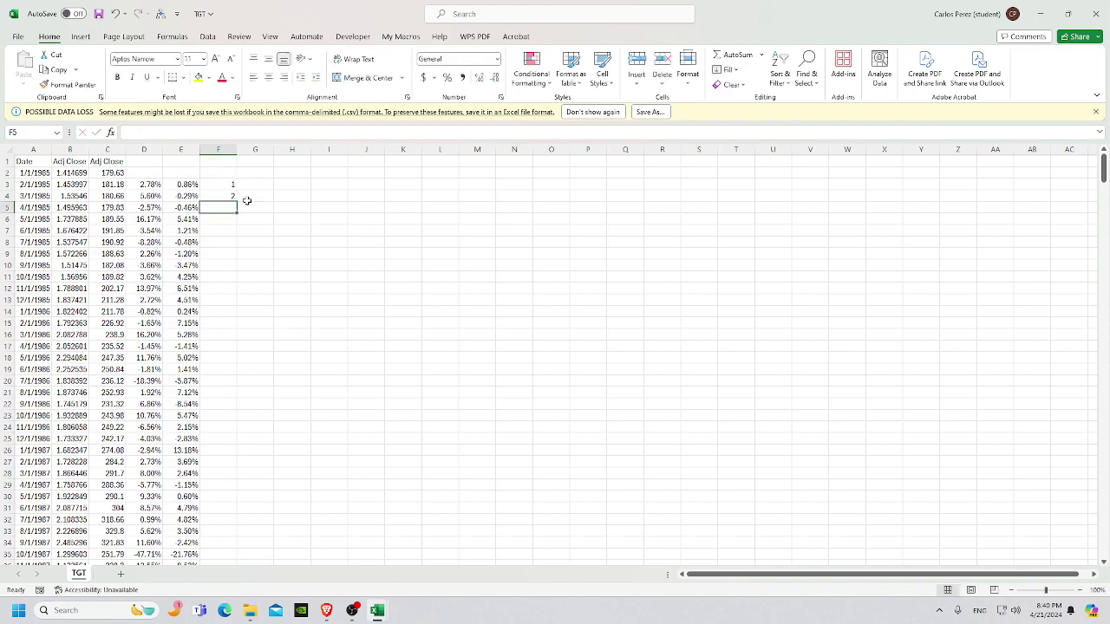
# Fill the counter formula from F4 down column F through row 234.
pyautogui.moveTo(235, 200); pyautogui.dragTo(232, 477)
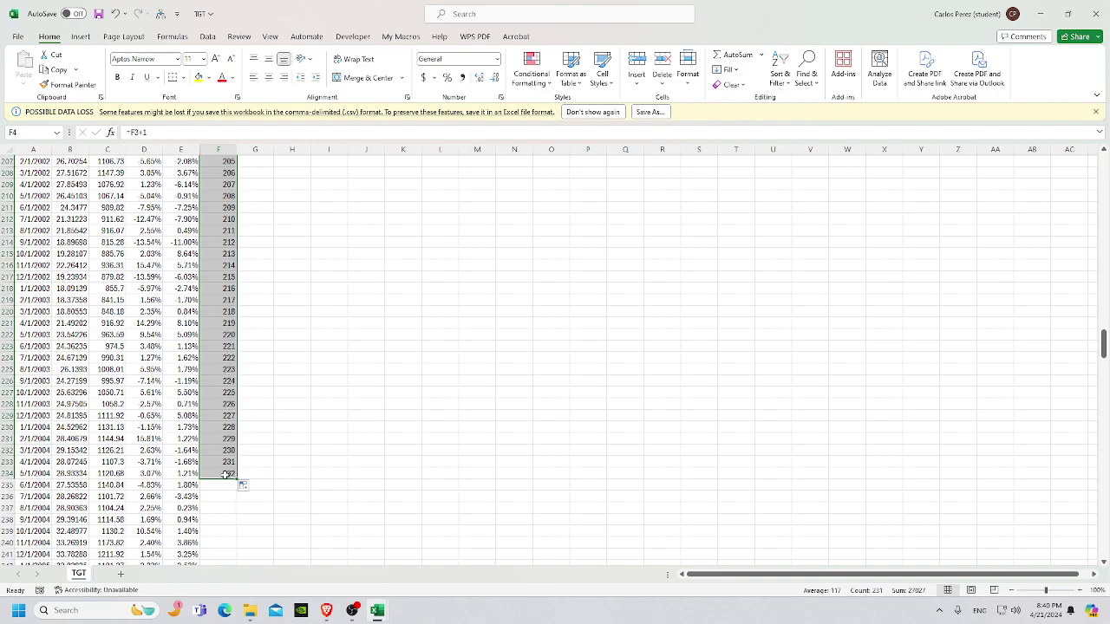
pyautogui.scroll(7, 231, 460)
pyautogui.scroll(20, 230, 460)
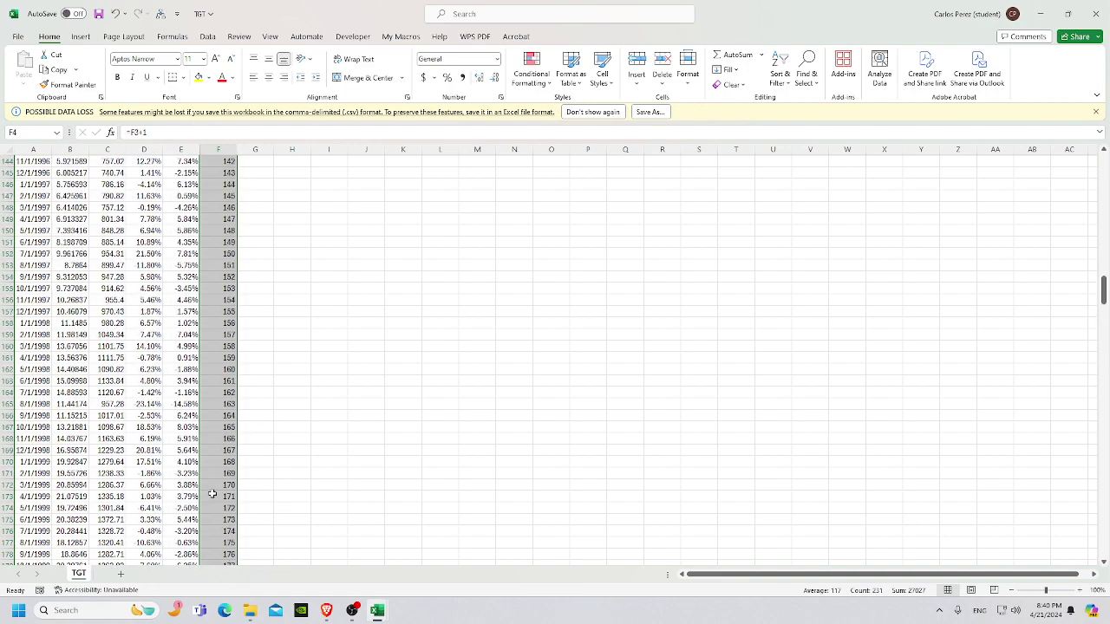
pyautogui.scroll(16, 215, 477)
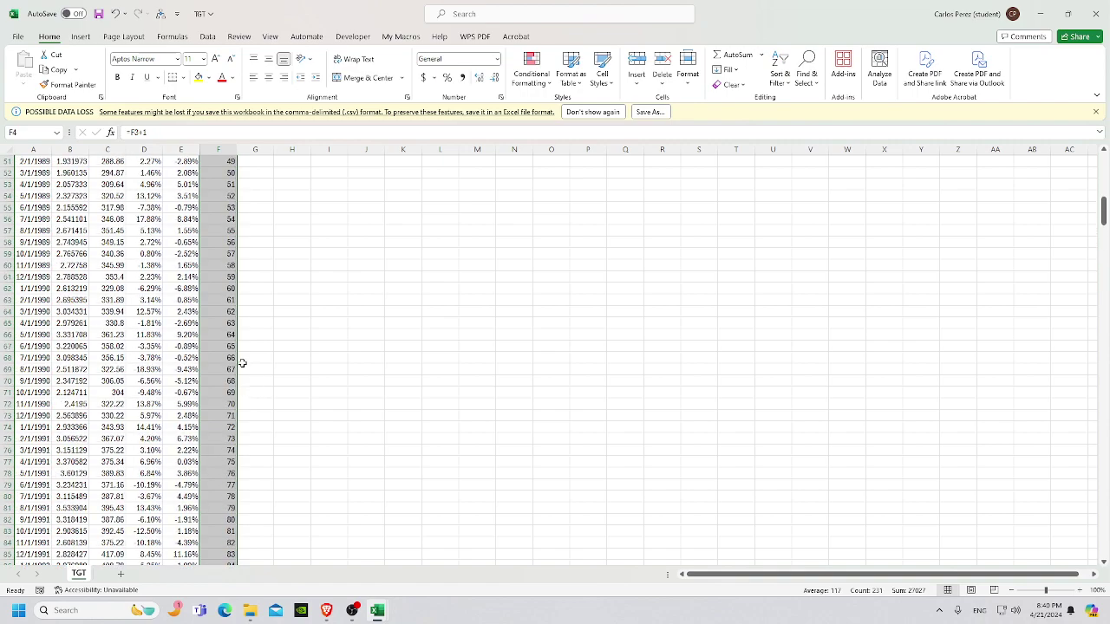
# Clear the month counter from column F above and below F62, leaving only the cell for the 60th month.
pyautogui.click(226, 289)
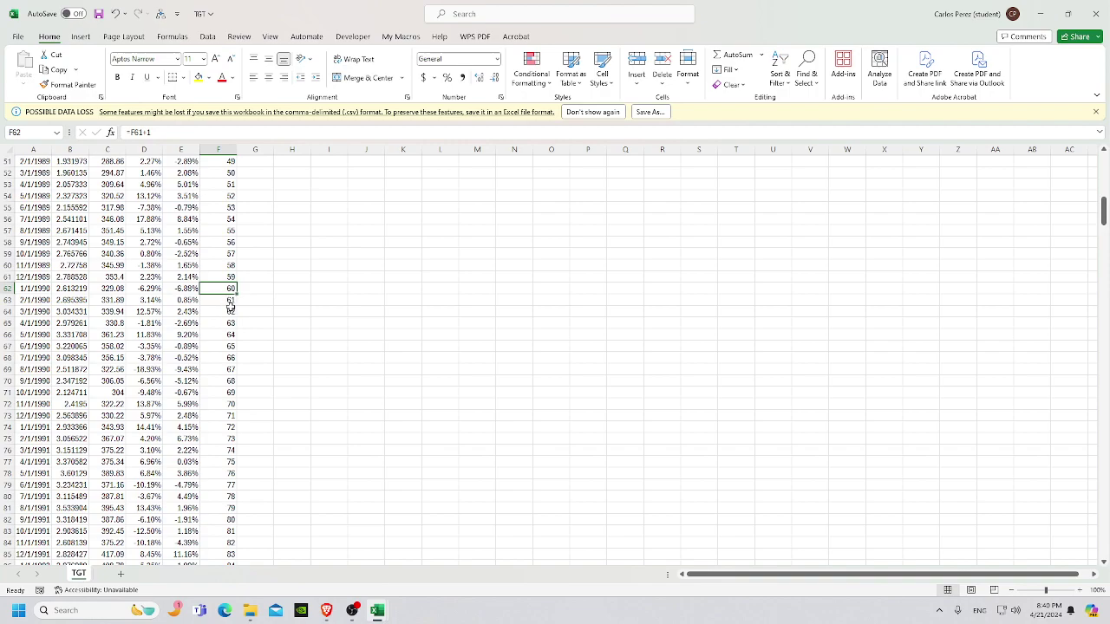
pyautogui.click(228, 279)
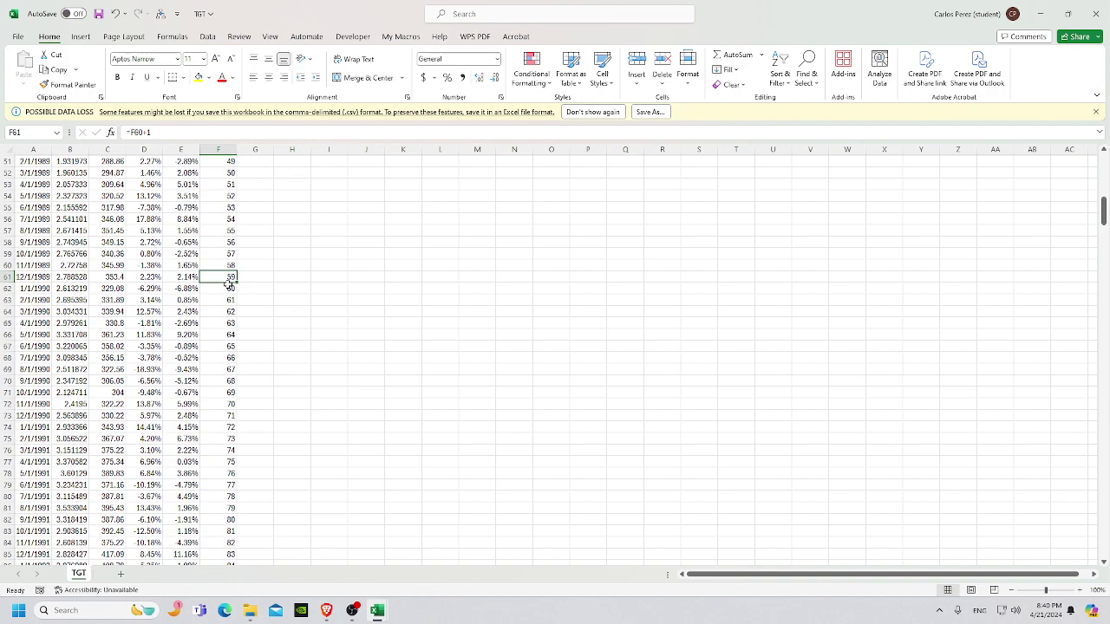
pyautogui.hotkey('ctrl', 'shift', 'Up')
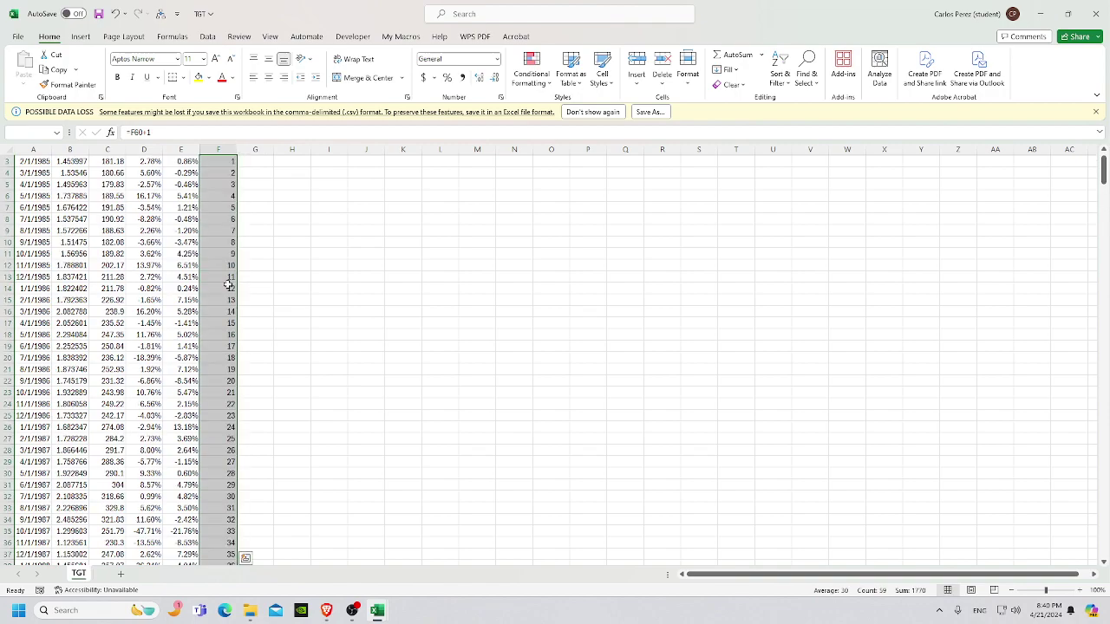
pyautogui.press('Delete')
pyautogui.scroll(-14, 228, 284)
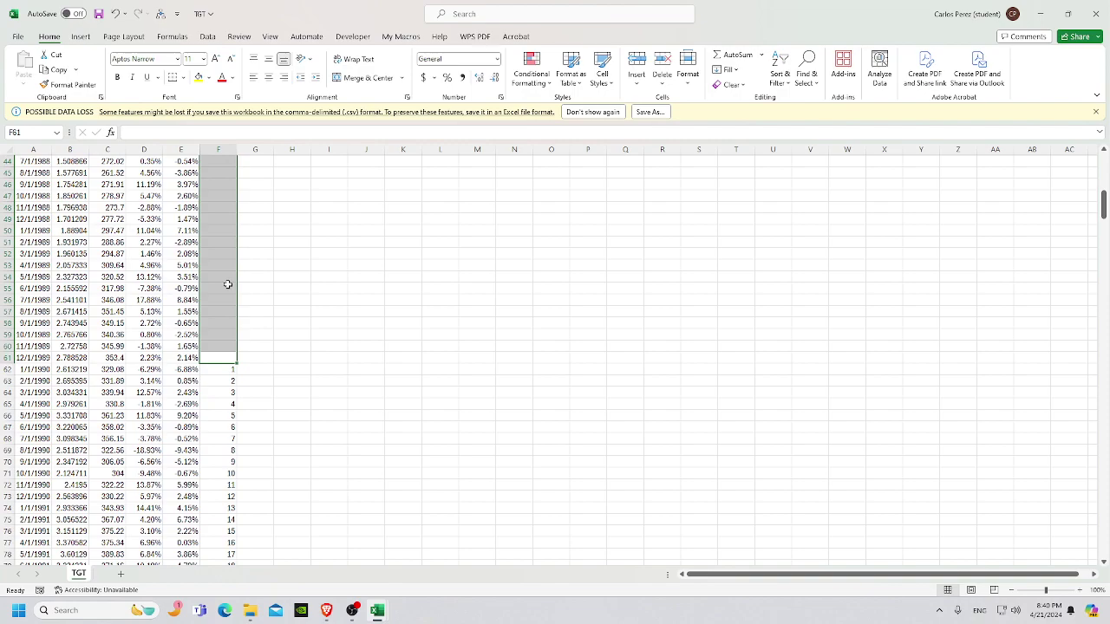
pyautogui.click(229, 381)
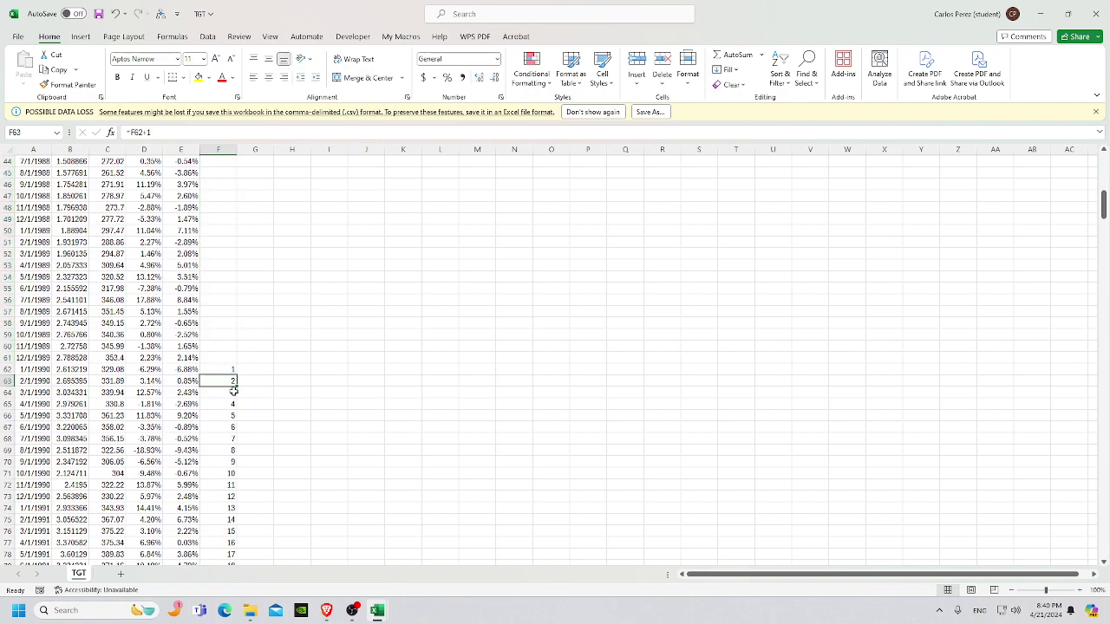
pyautogui.hotkey('ctrl', 'shift', 'Down')
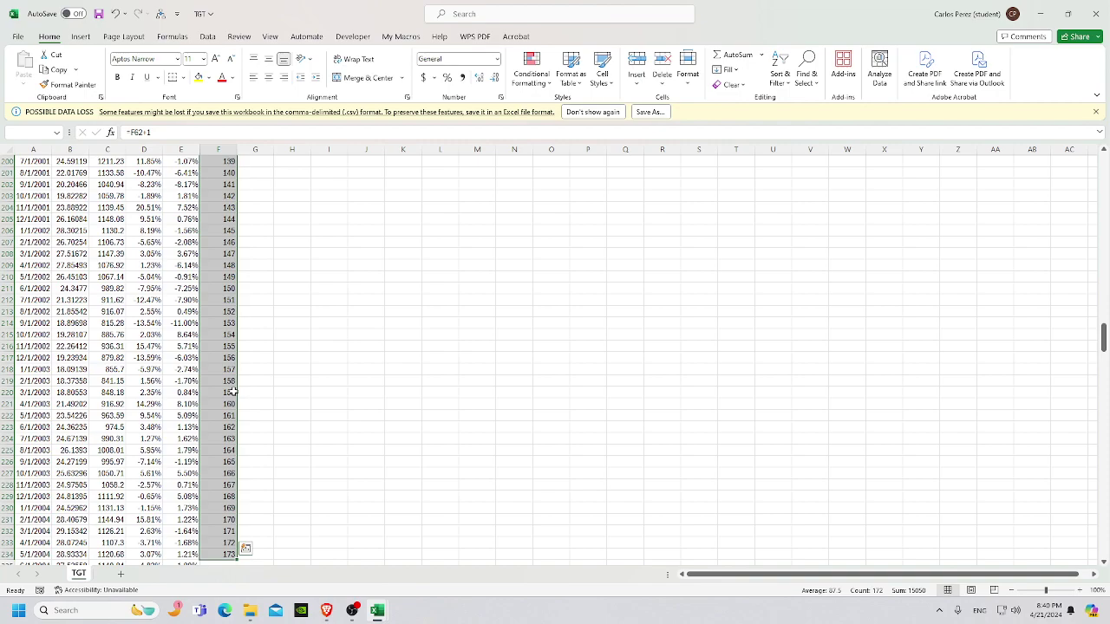
pyautogui.press('Delete')
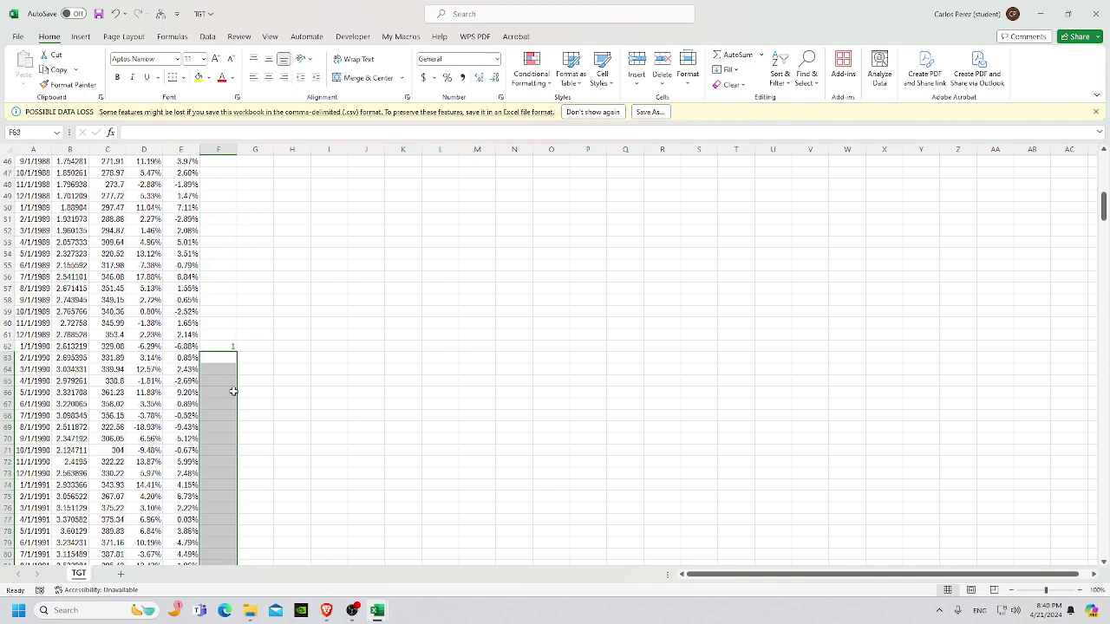
# Replace the contents of F62 with =SLOPE(D3:D62,E3:E62) to calculate Target's 60-month beta against the S&P 500.
pyautogui.click(225, 345)
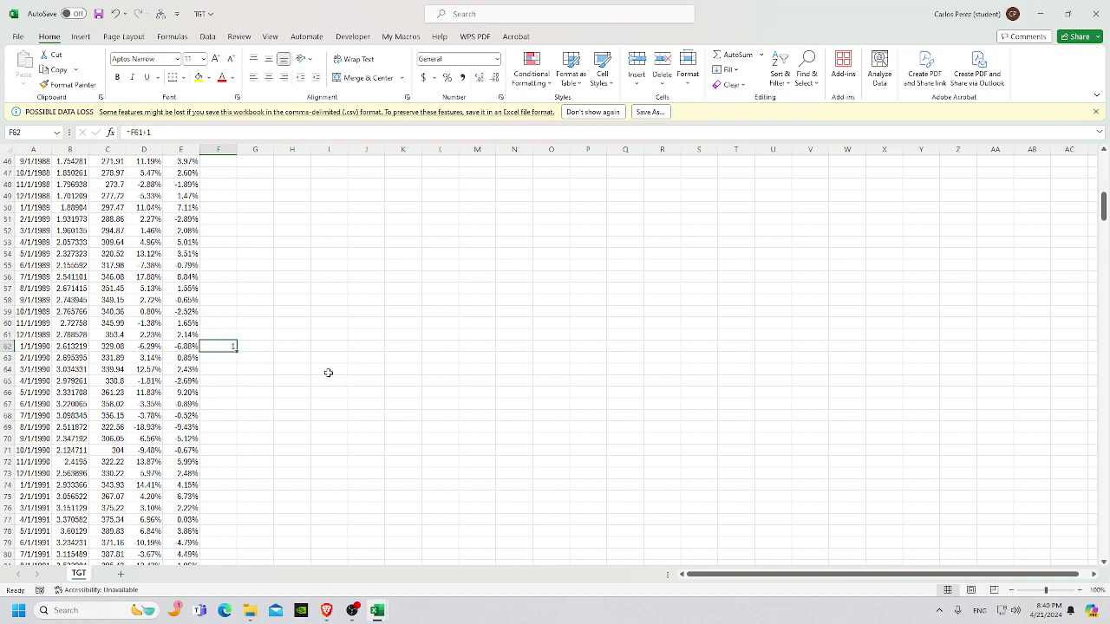
pyautogui.write('=')
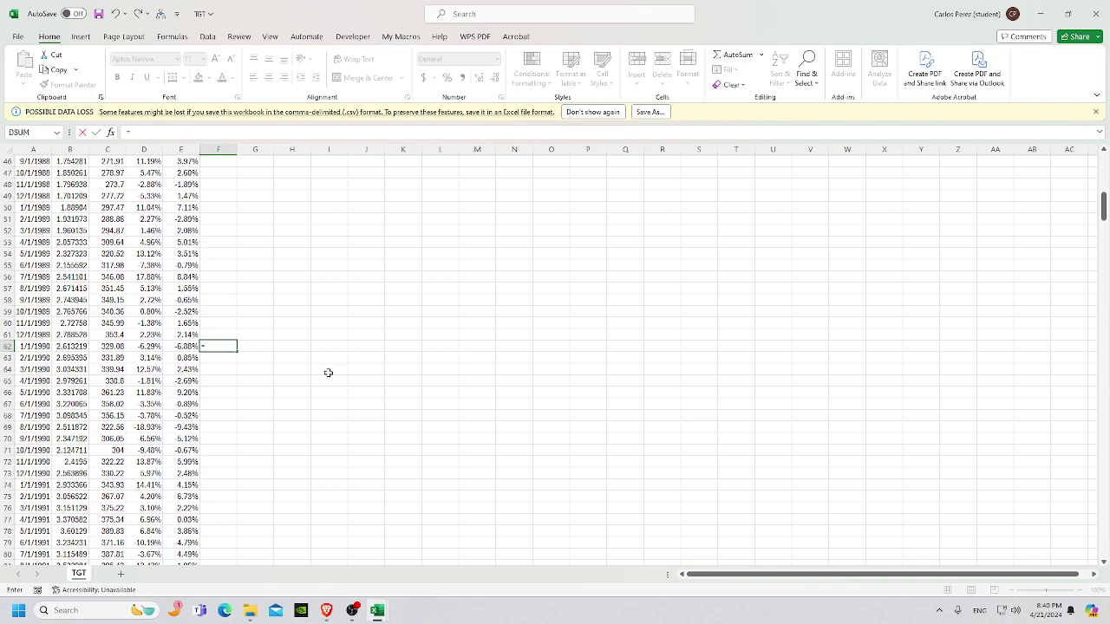
pyautogui.write('slop')
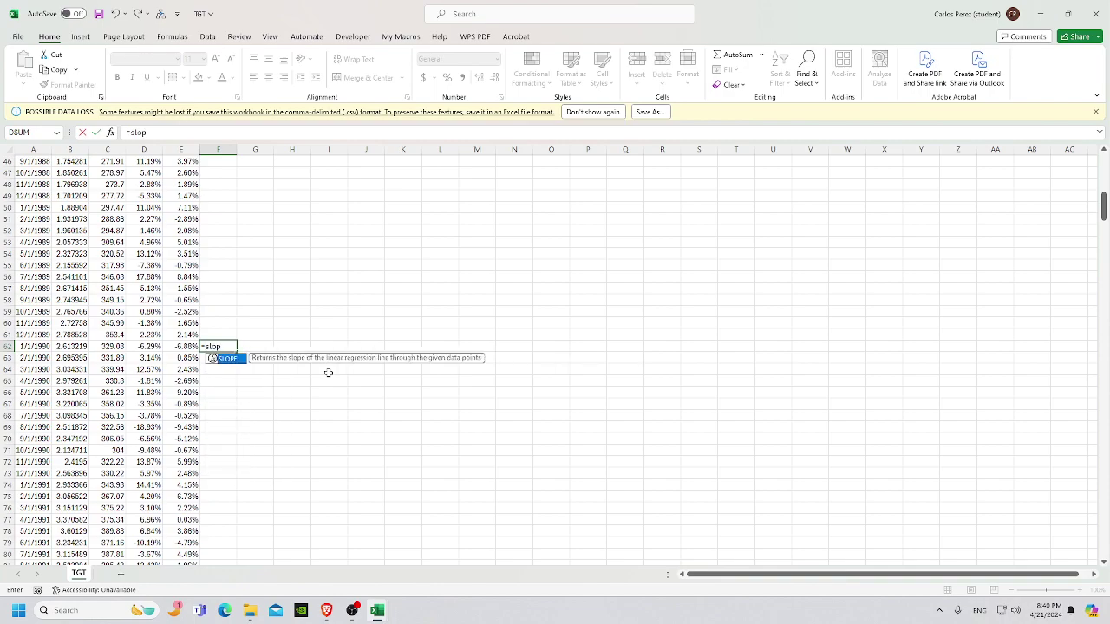
pyautogui.doubleClick(227, 359)
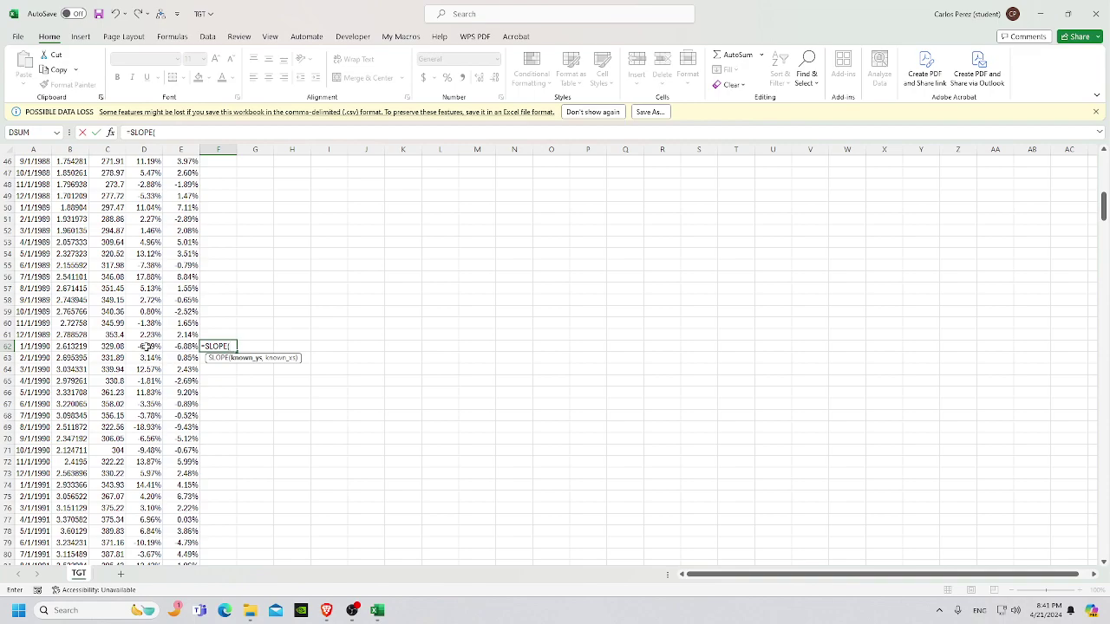
pyautogui.click(146, 346)
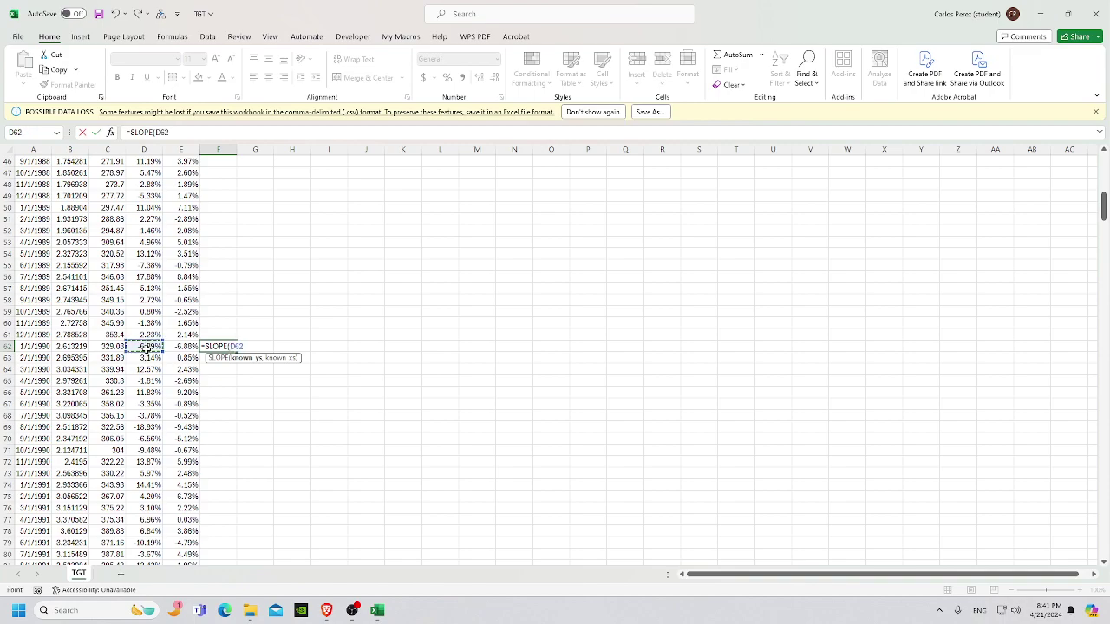
pyautogui.hotkey('ctrl', 'shift', 'Up')
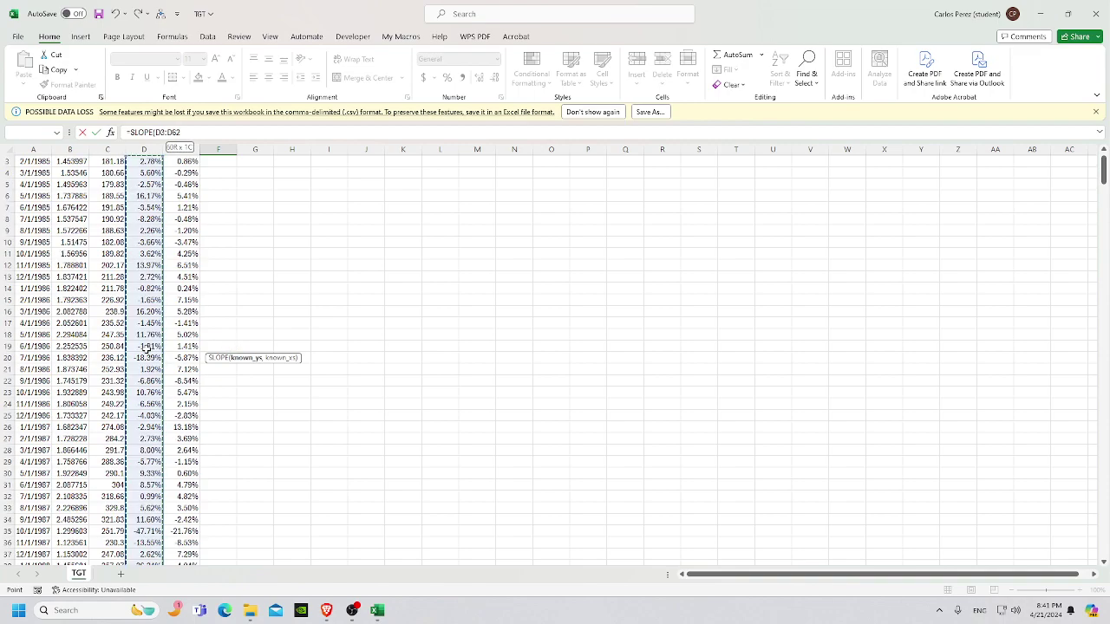
pyautogui.hotkey('shift', 'Down')
pyautogui.scroll(-13, 234, 356)
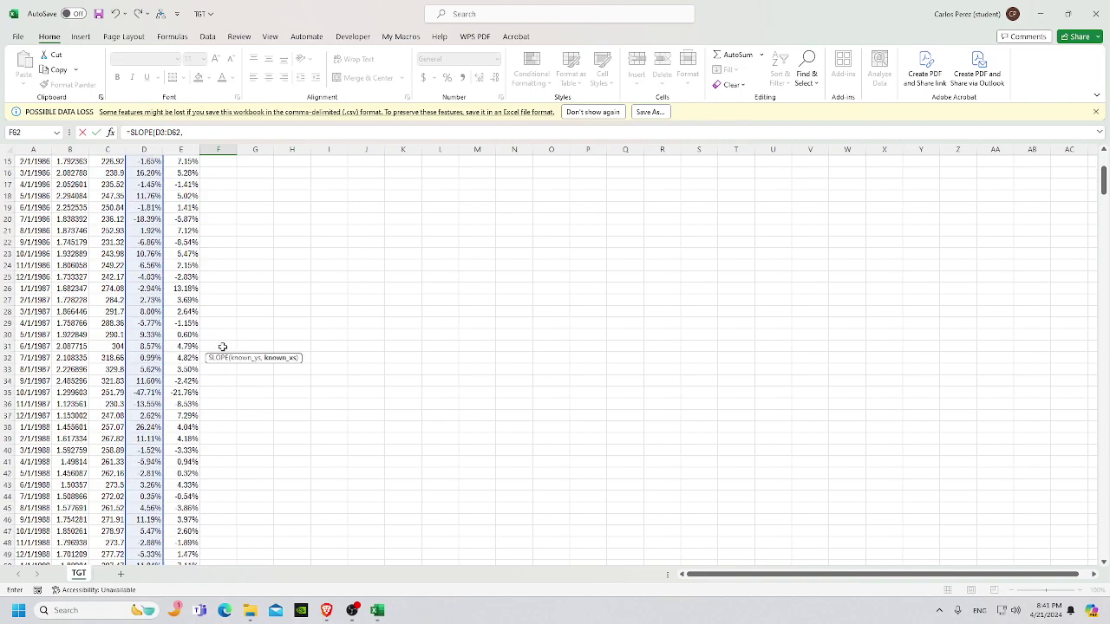
pyautogui.write(',')
pyautogui.click(179, 394)
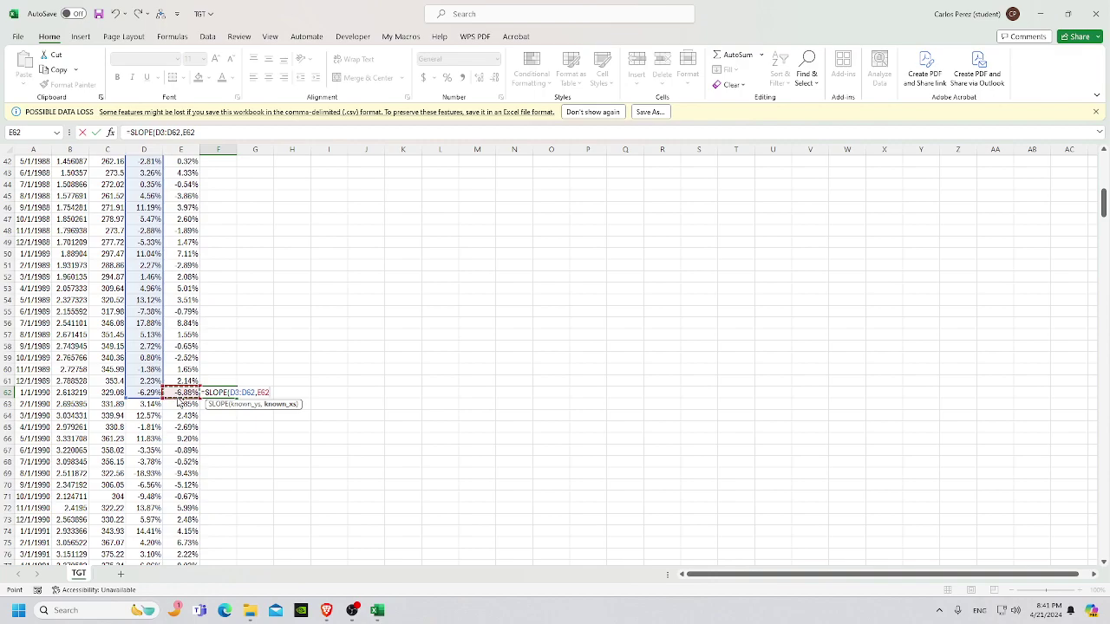
pyautogui.hotkey('ctrl', 'shift', 'Up')
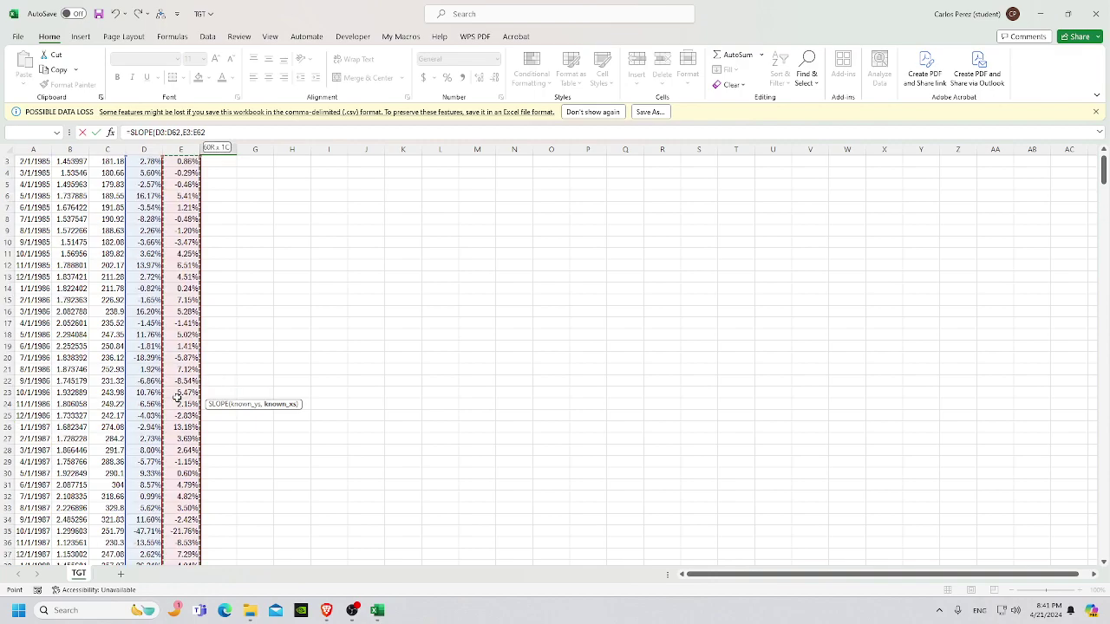
pyautogui.press('Return')
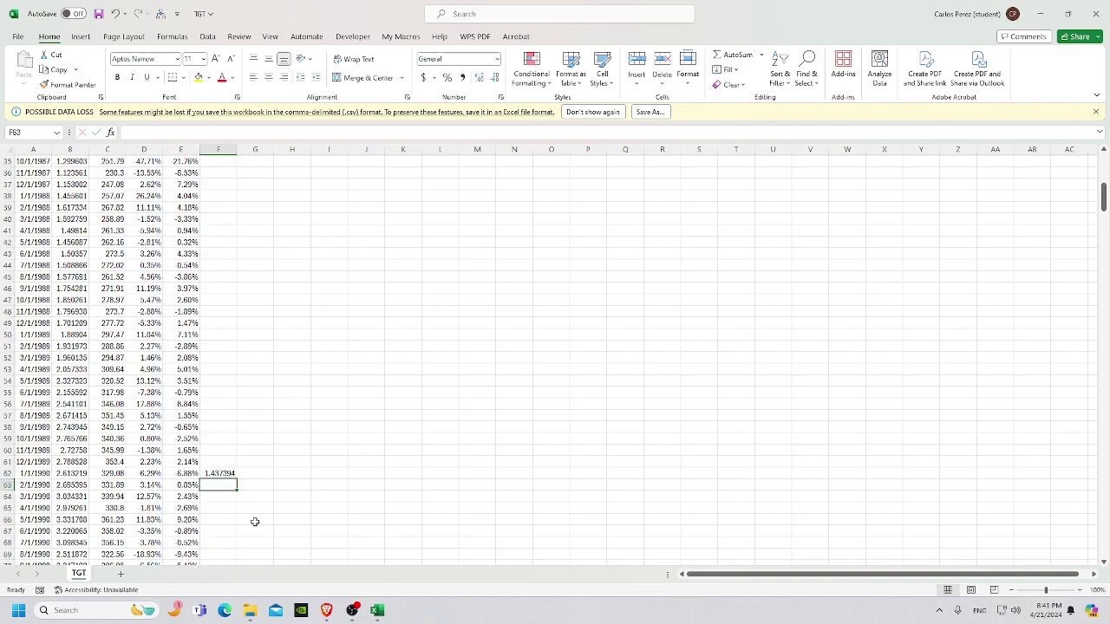
# Fill the SLOPE formula from F62 down column F to the last data row.
pyautogui.press('Up')
pyautogui.scroll(-3, 316, 481)
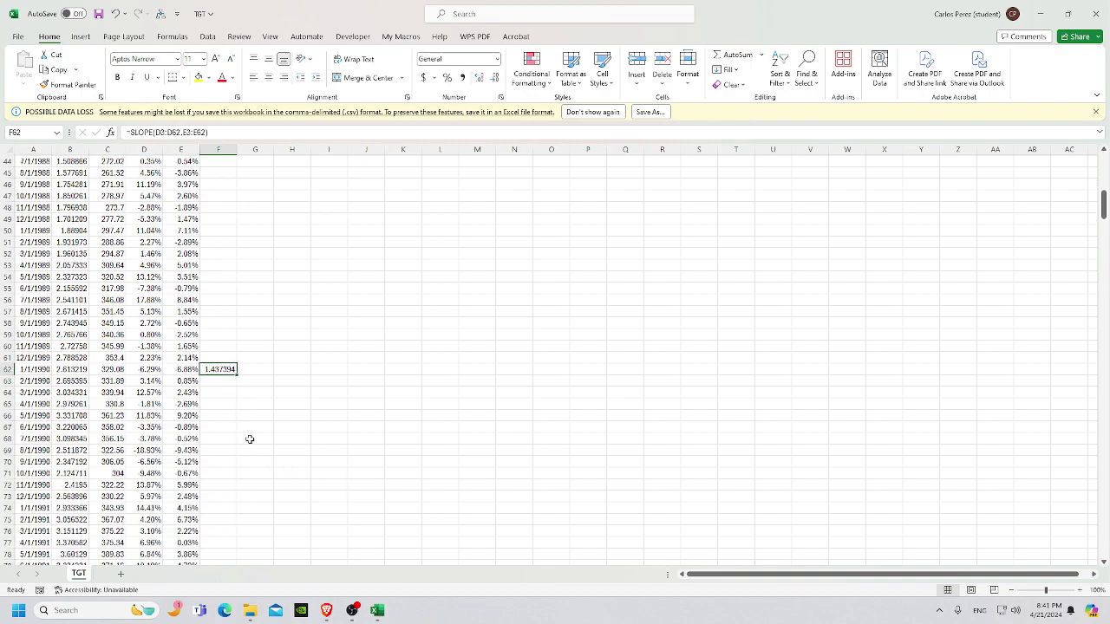
pyautogui.scroll(-1, 249, 439)
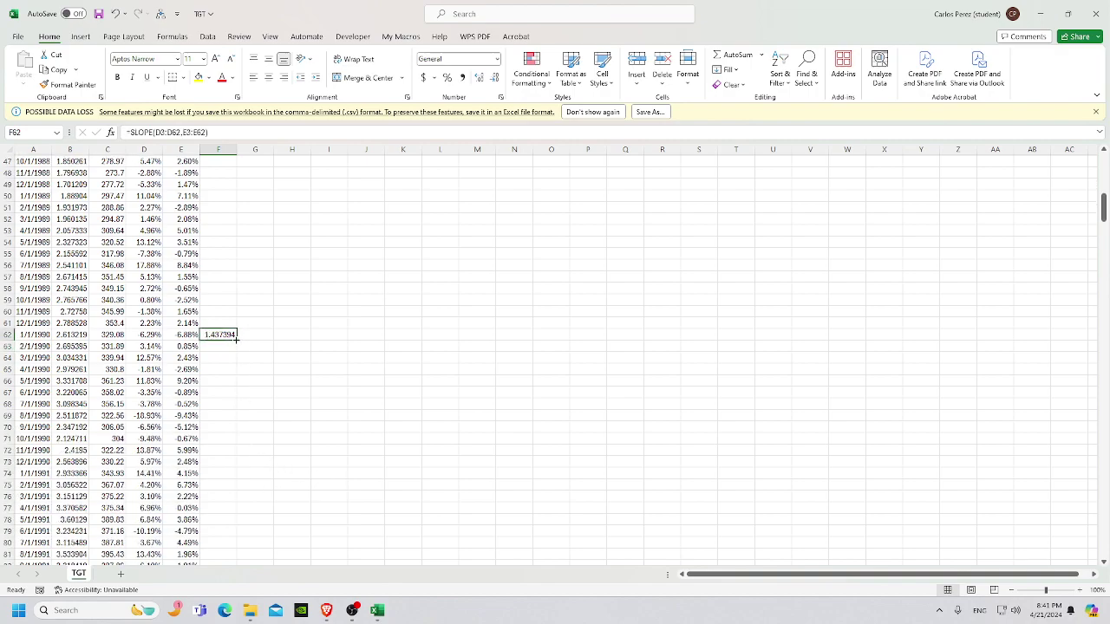
pyautogui.doubleClick(236, 339)
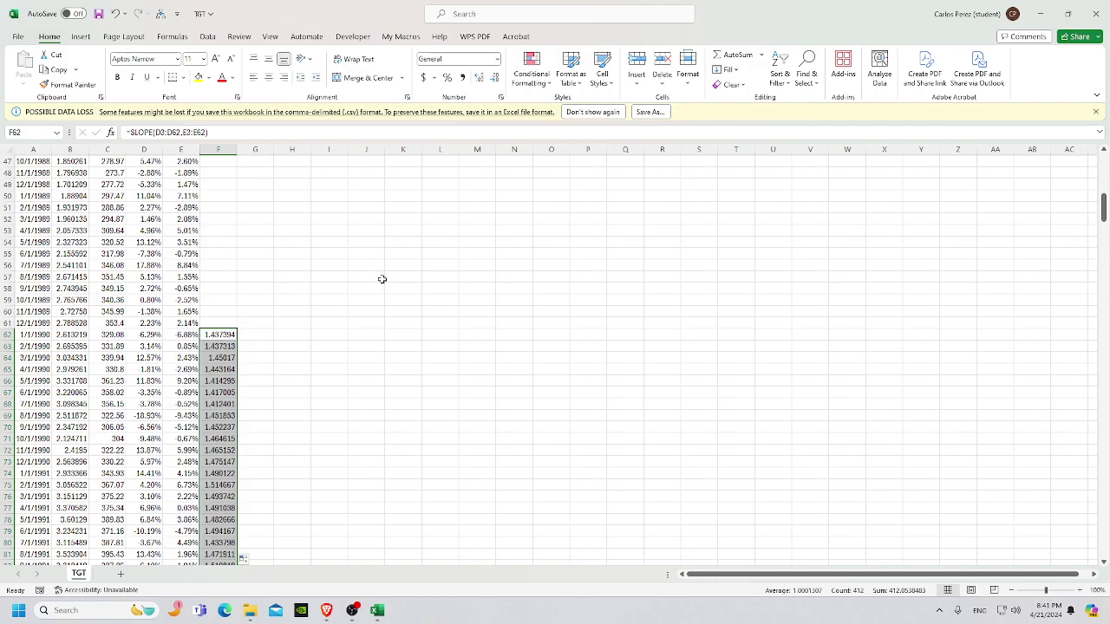
# Go to the end of the beta column and inspect the April 2024 value in F473.
pyautogui.scroll(-2, 372, 349)
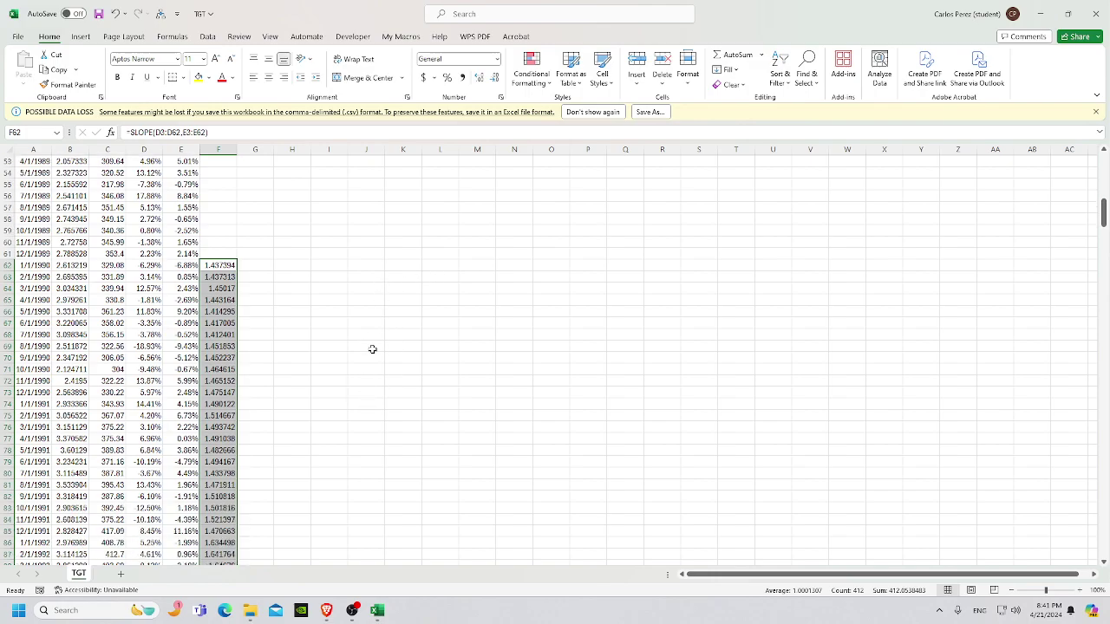
pyautogui.scroll(-16, 372, 349)
pyautogui.moveTo(1102, 253); pyautogui.dragTo(1103, 544)
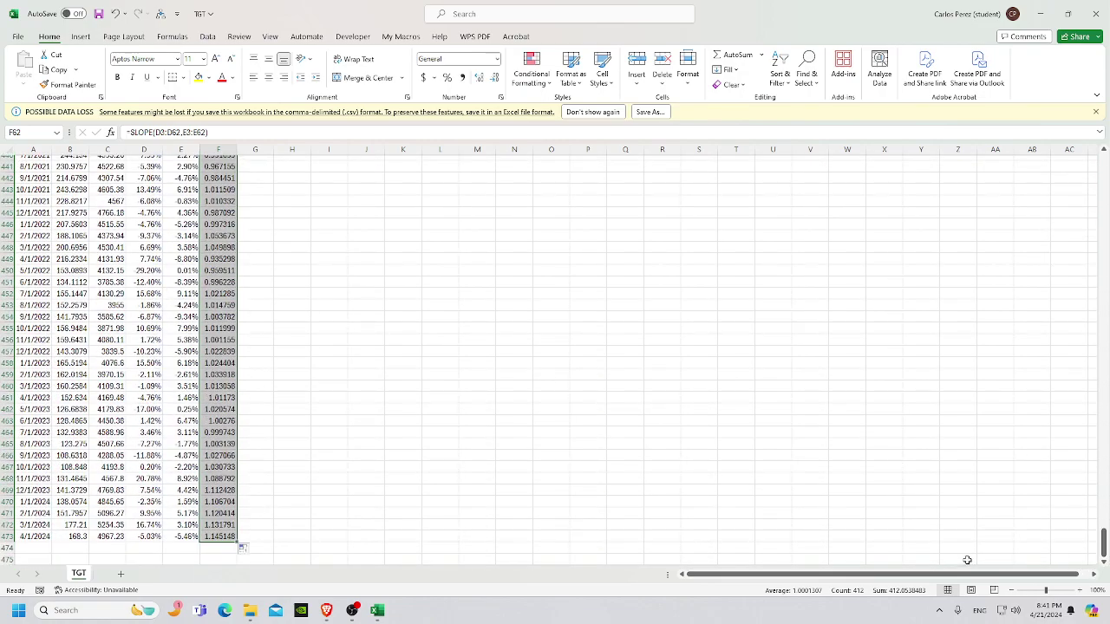
pyautogui.click(401, 525)
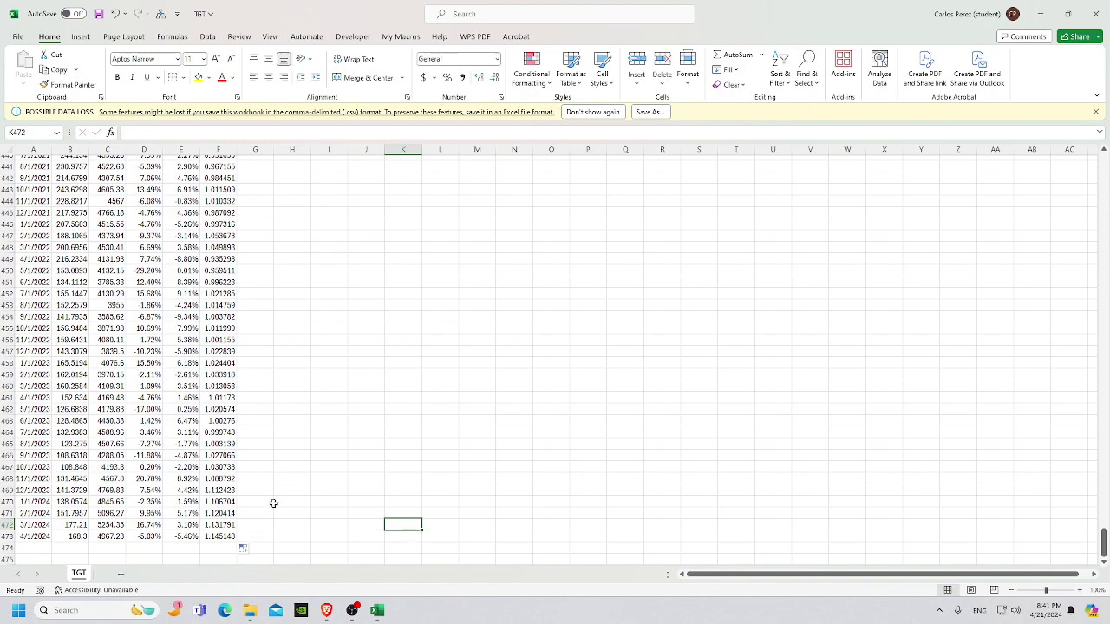
pyautogui.click(213, 538)
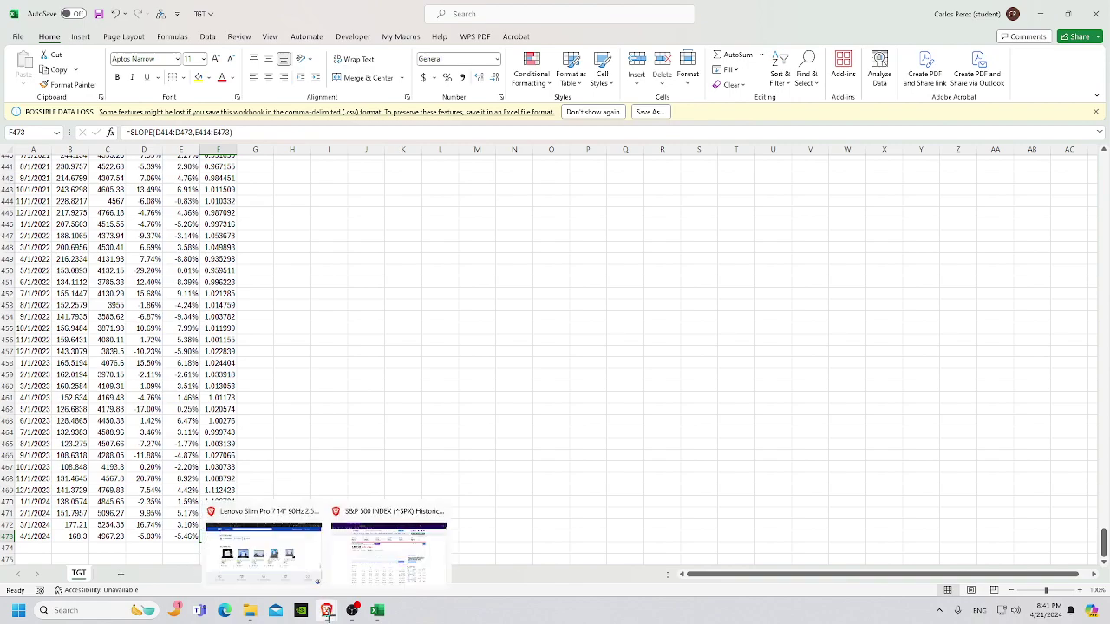
# Switch to Yahoo Finance in the browser and check the Beta (5Y Monthly) on Target's Summary page.
pyautogui.click(365, 568)
pyautogui.click(89, 17)
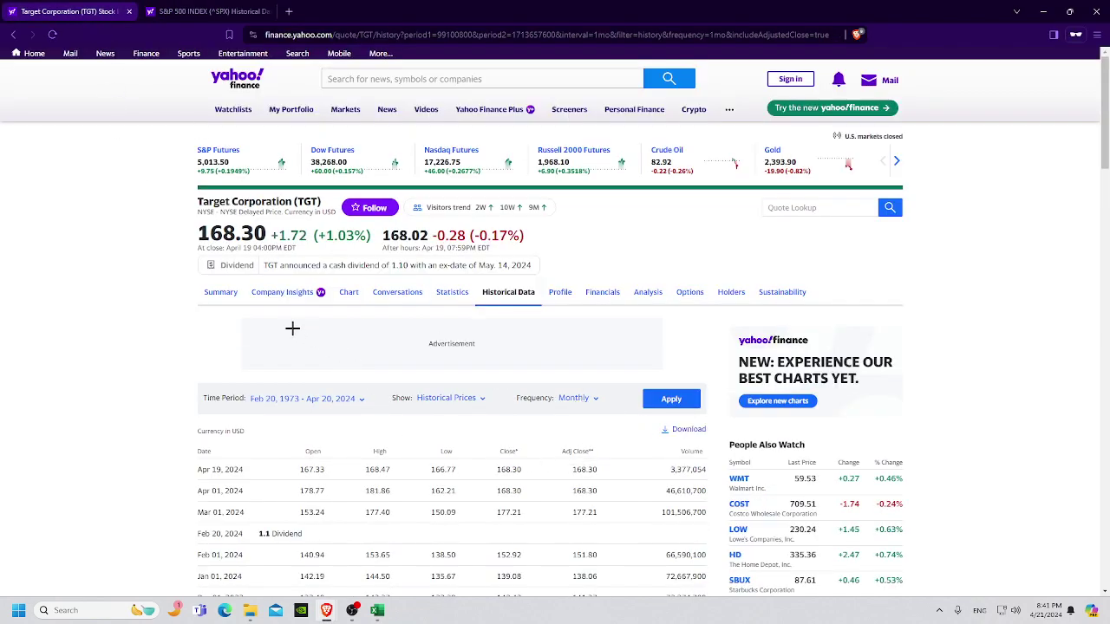
pyautogui.click(227, 291)
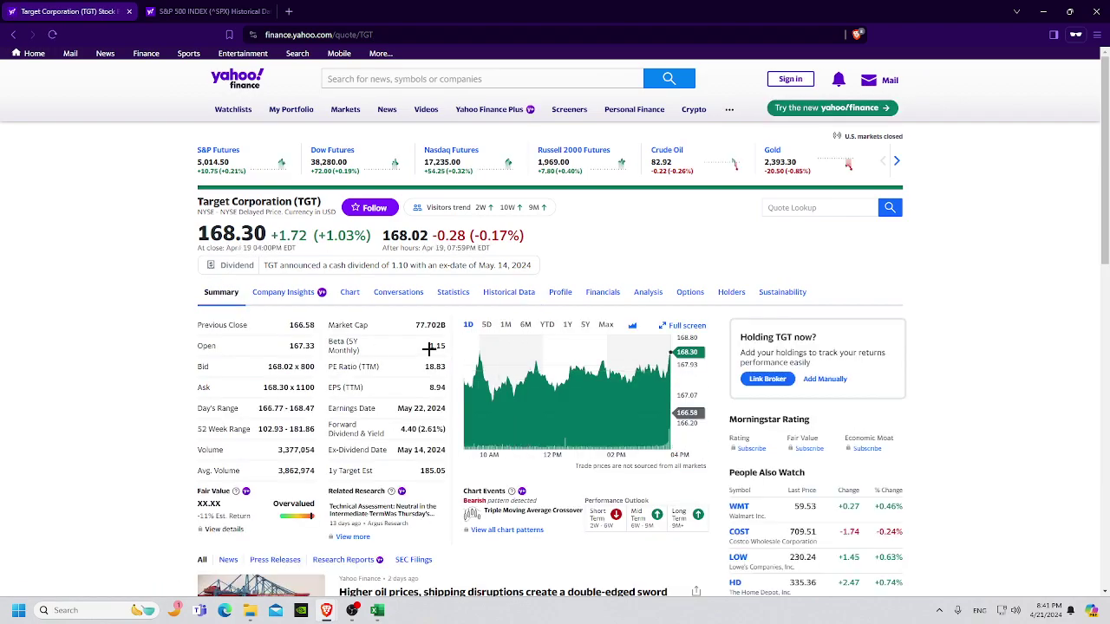
pyautogui.click(359, 342)
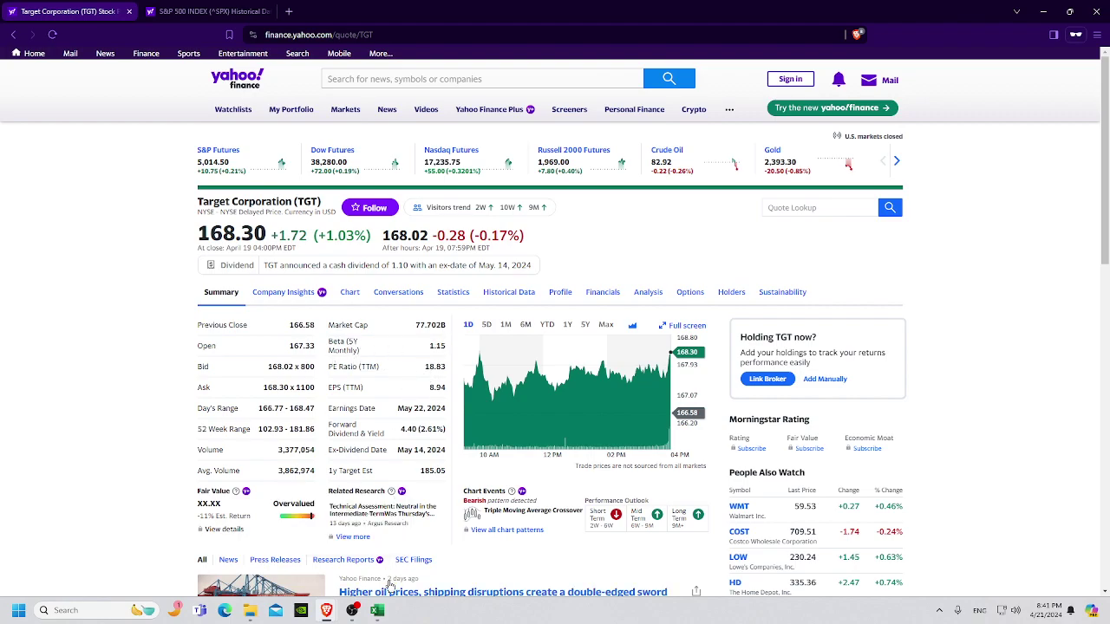
# Switch back to the TGT workbook in Excel and enter 0.5 in G61 and 0.90 in H61.
pyautogui.moveTo(378, 612)
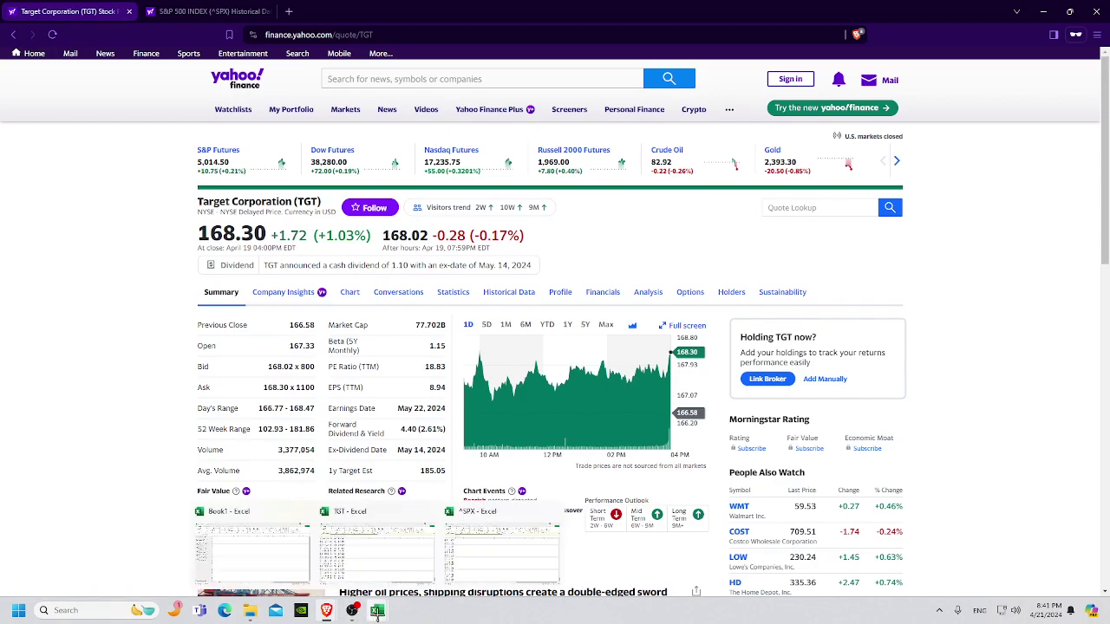
pyautogui.click(378, 565)
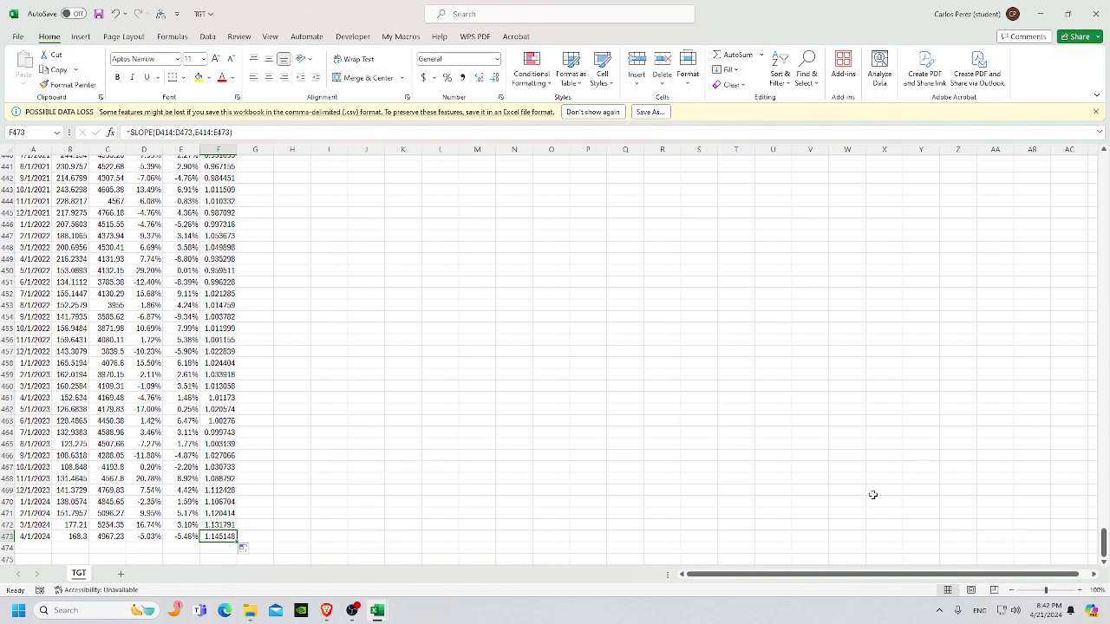
pyautogui.hotkey('ctrl', 'Up')
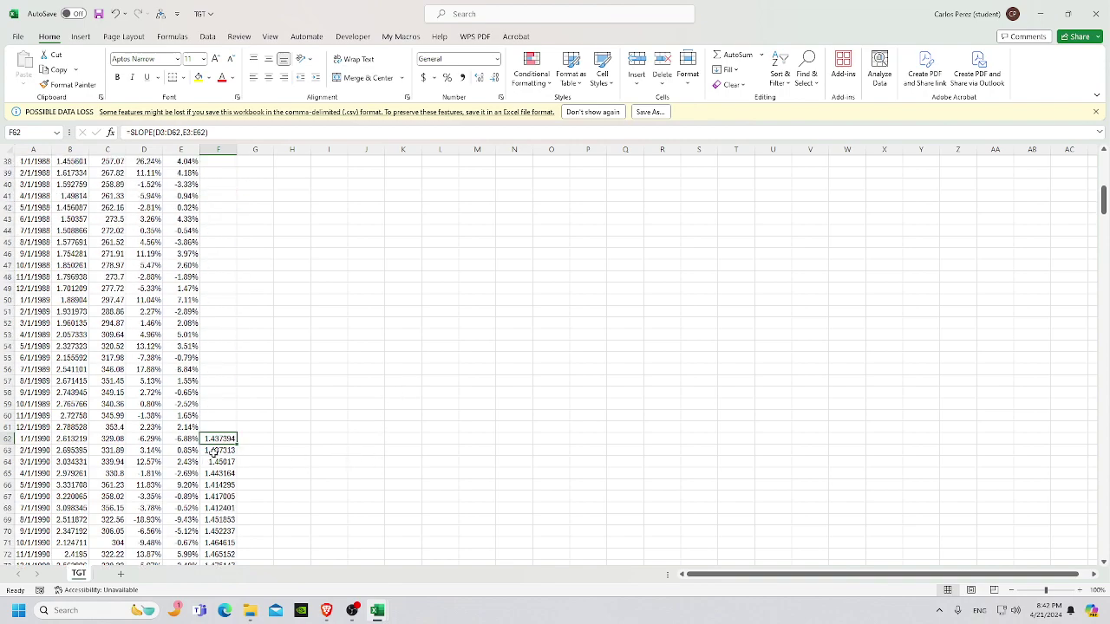
pyautogui.click(251, 425)
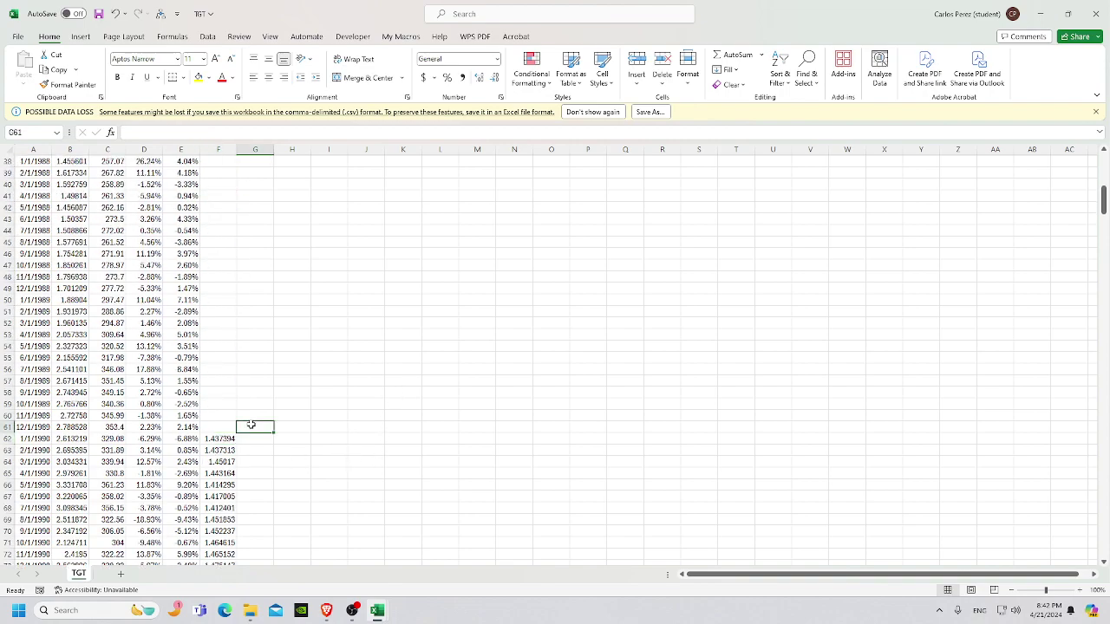
pyautogui.write('0')
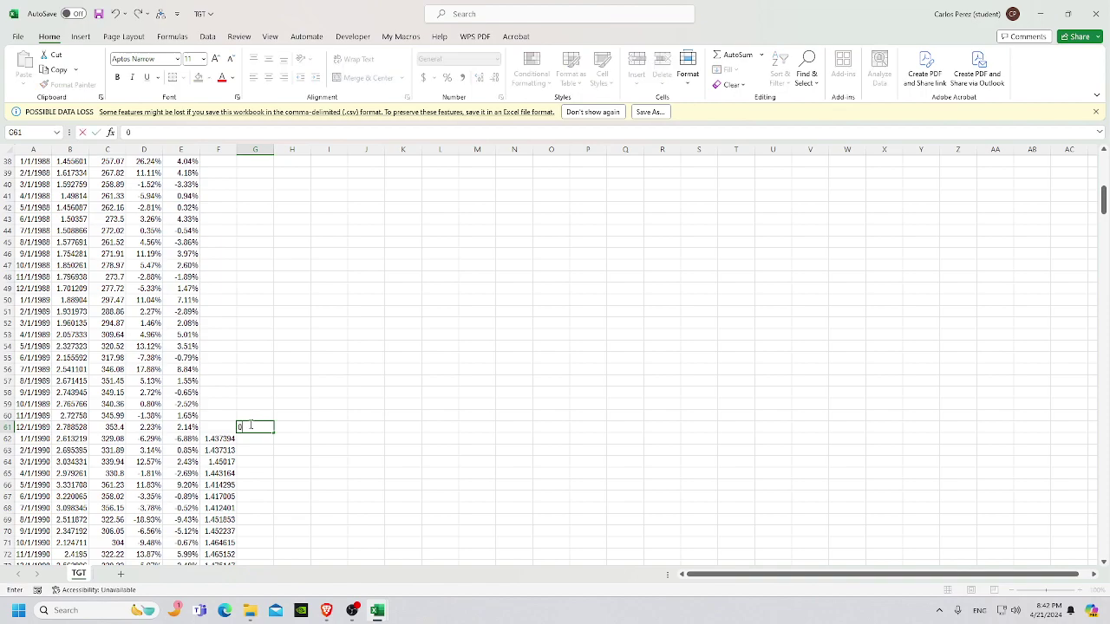
pyautogui.write('.5')
pyautogui.press('Tab')
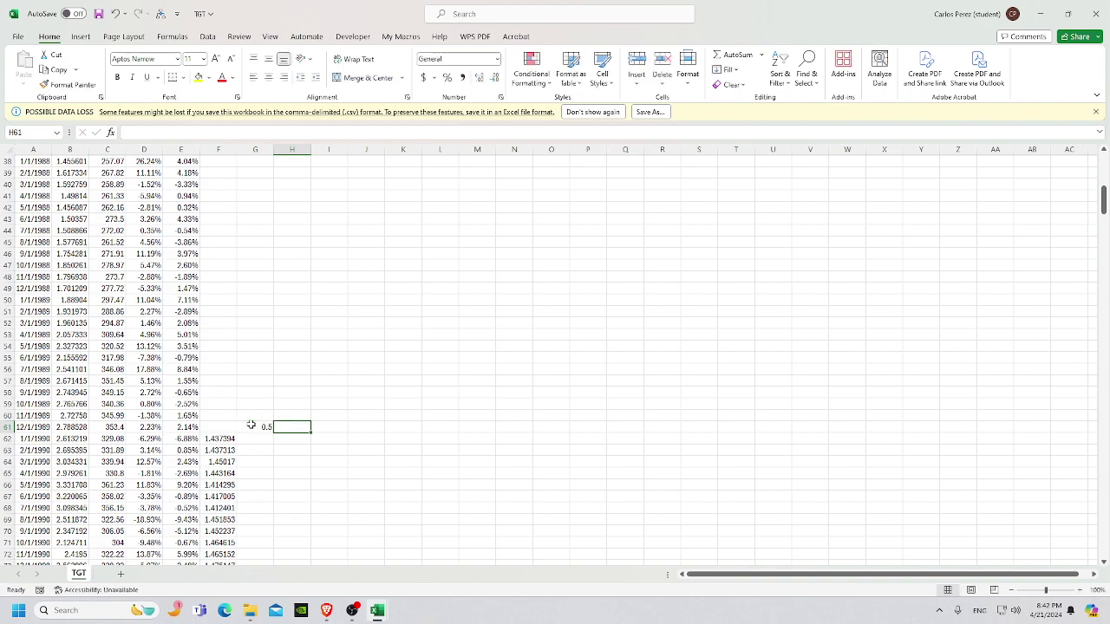
pyautogui.write('0.90')
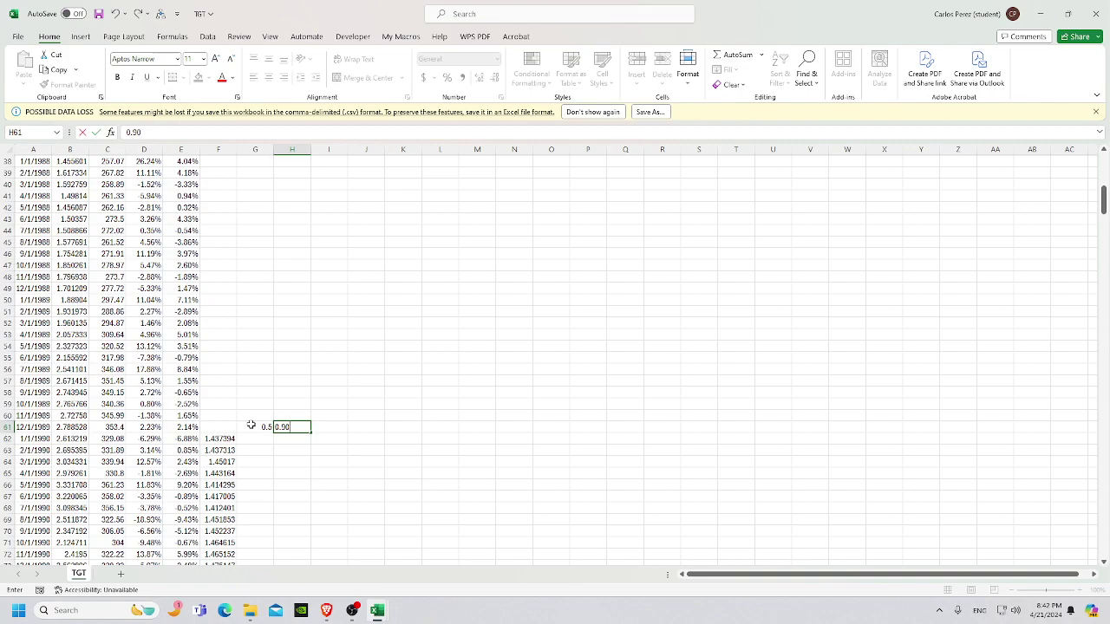
pyautogui.press('Tab')
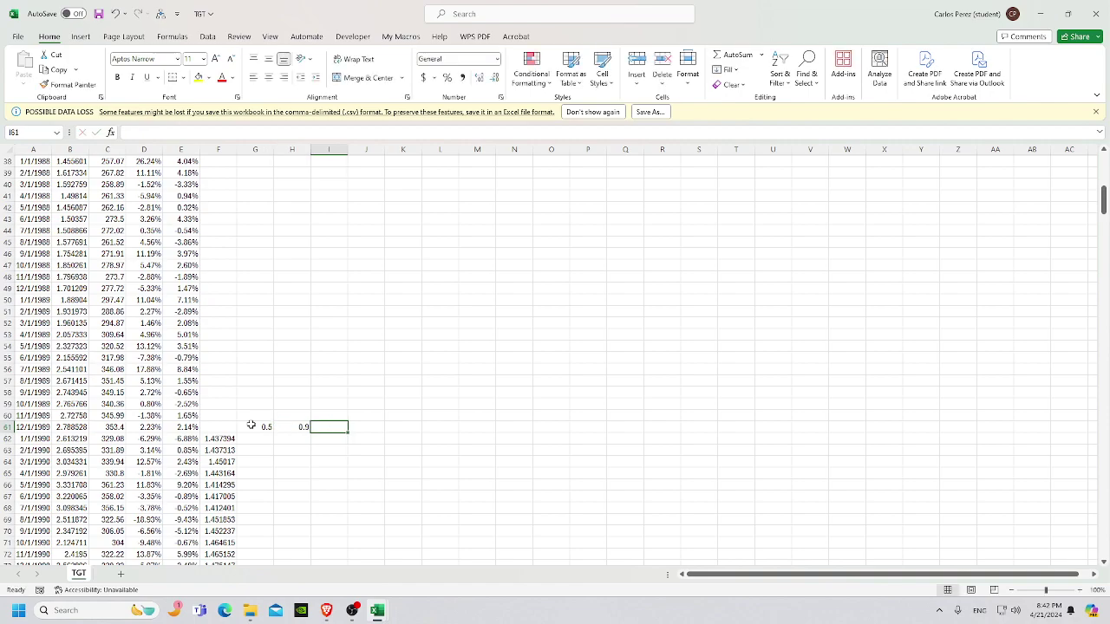
# Enter 0.10 in I61 and the formula =PERCENTILE.EXC(F62:$F$473,G61) in G62.
pyautogui.write('0.10')
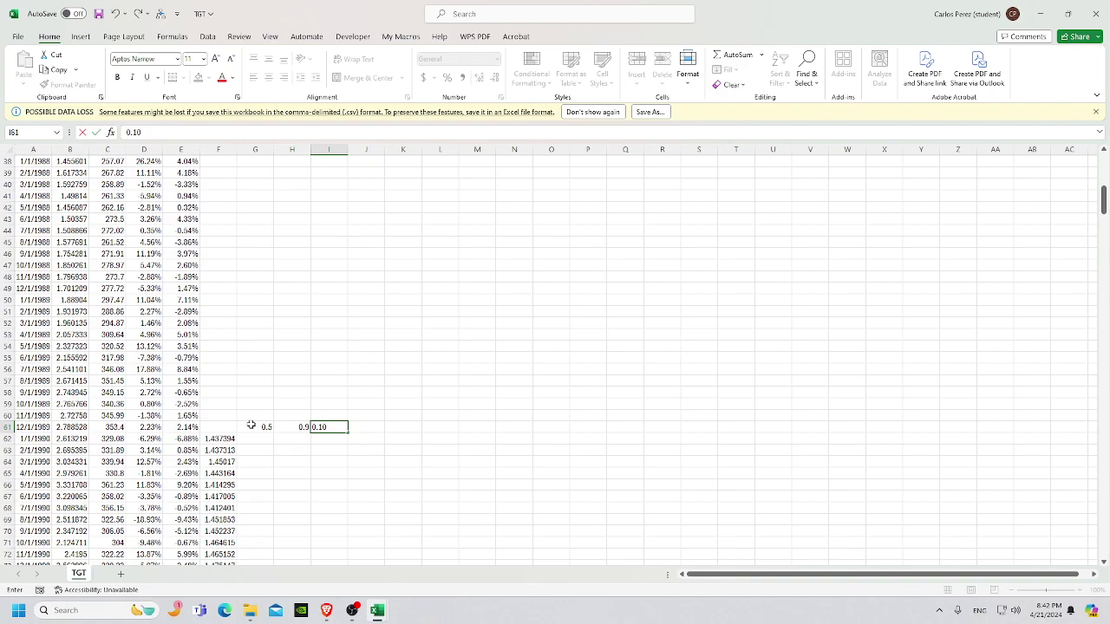
pyautogui.press('Return')
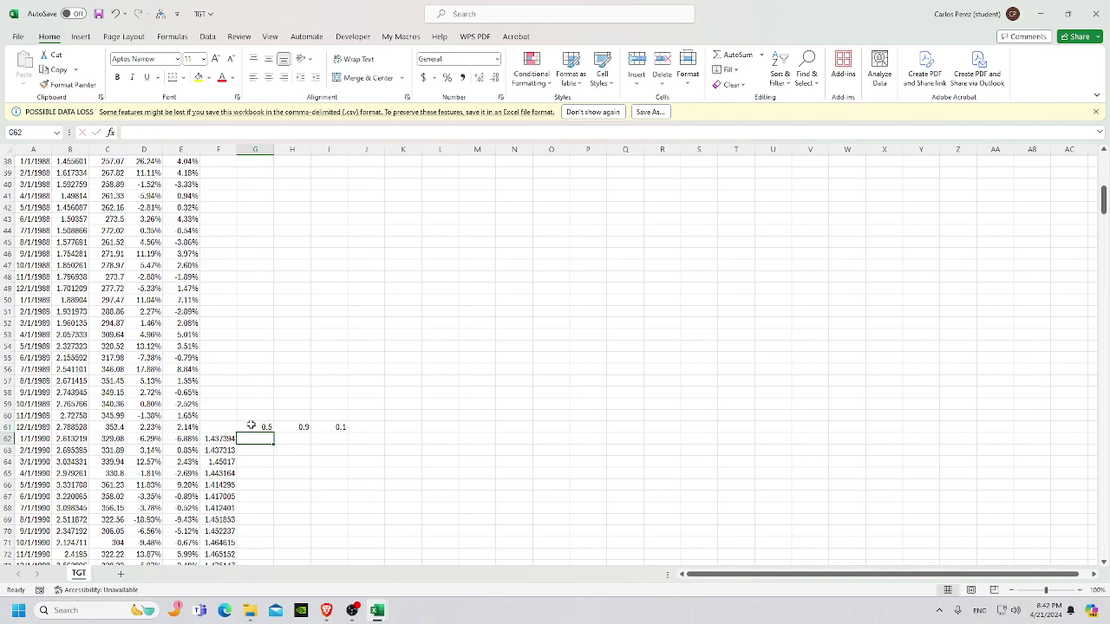
pyautogui.write('=')
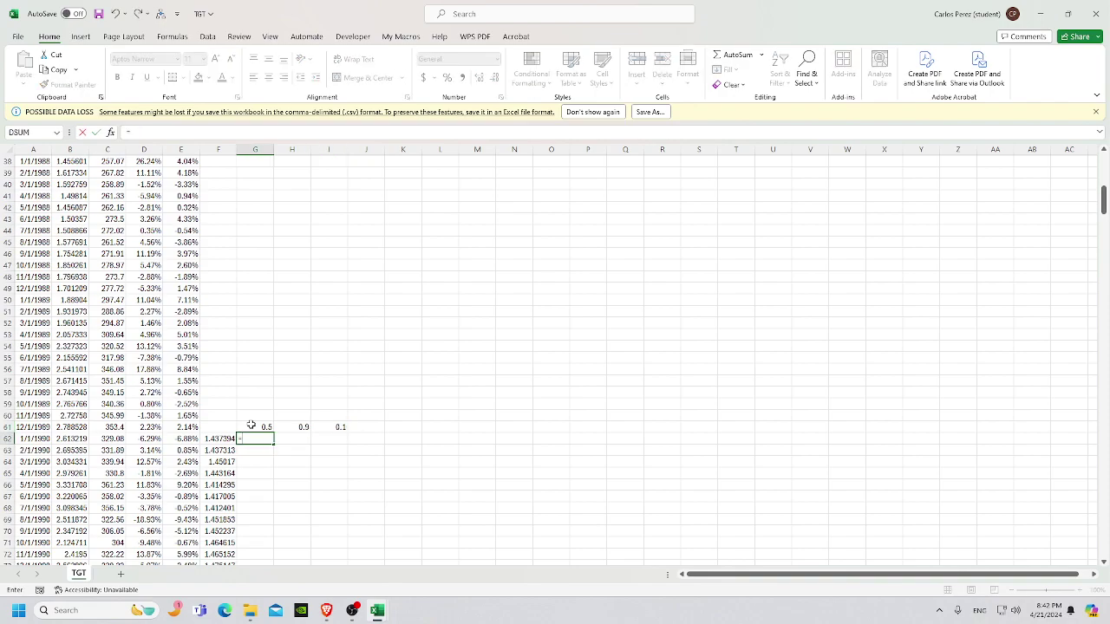
pyautogui.write('per')
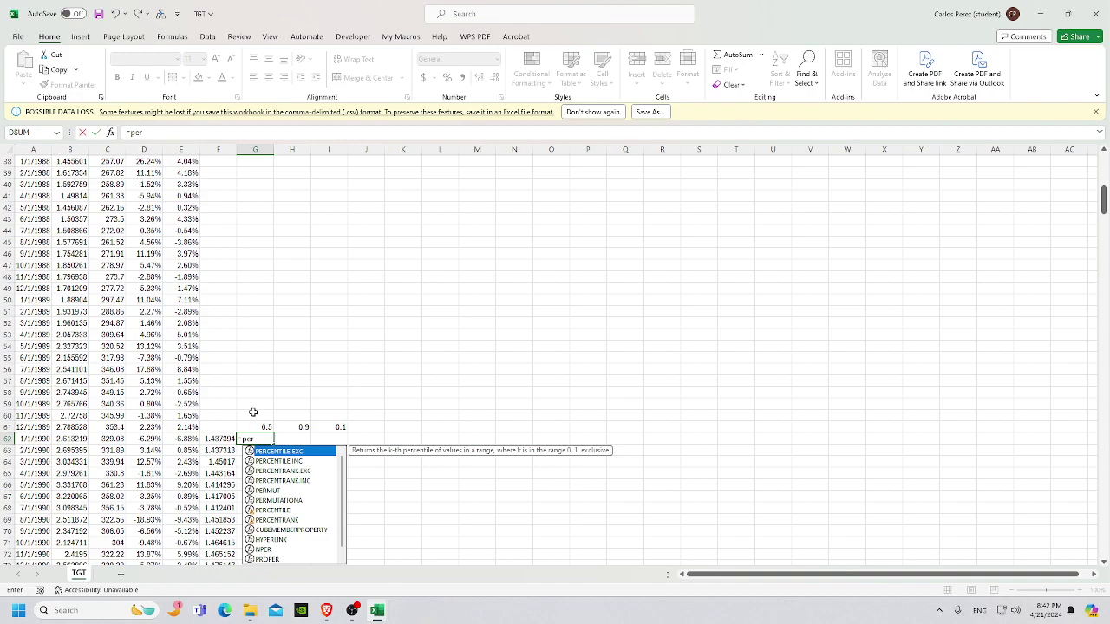
pyautogui.doubleClick(307, 452)
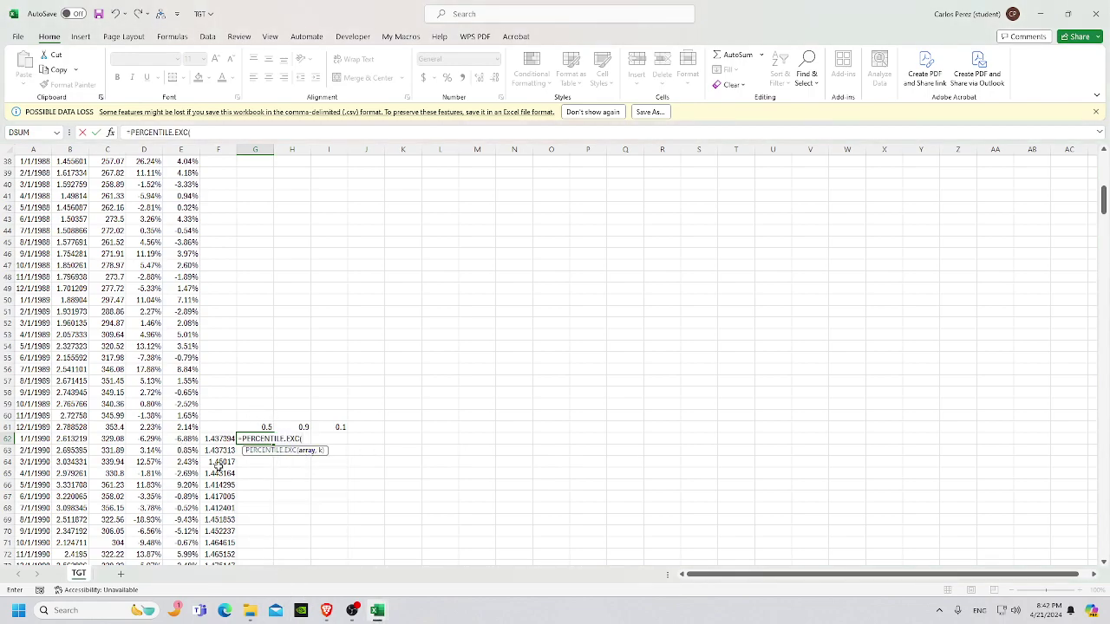
pyautogui.click(215, 439)
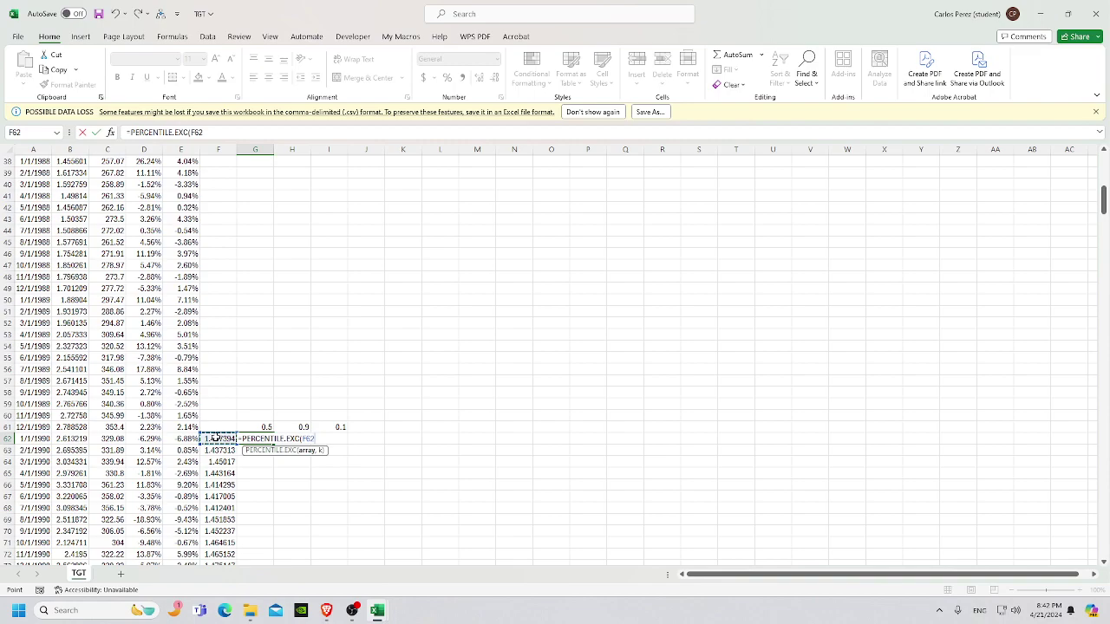
pyautogui.hotkey('ctrl', 'shift', 'Down')
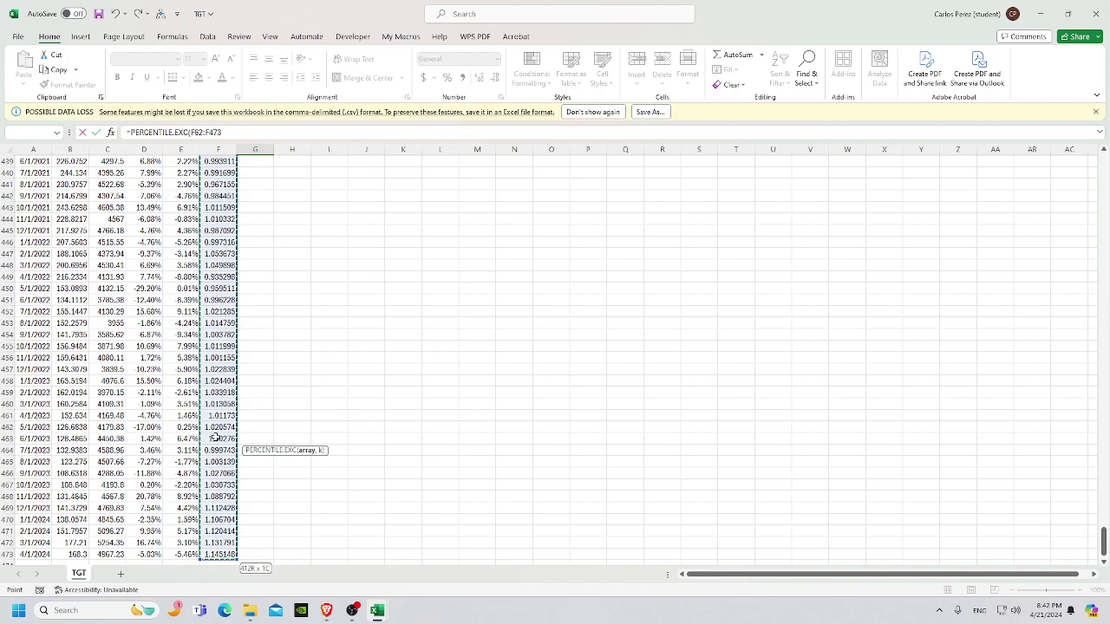
pyautogui.write(',')
pyautogui.scroll(20, 268, 420)
pyautogui.scroll(20, 269, 421)
pyautogui.scroll(20, 279, 410)
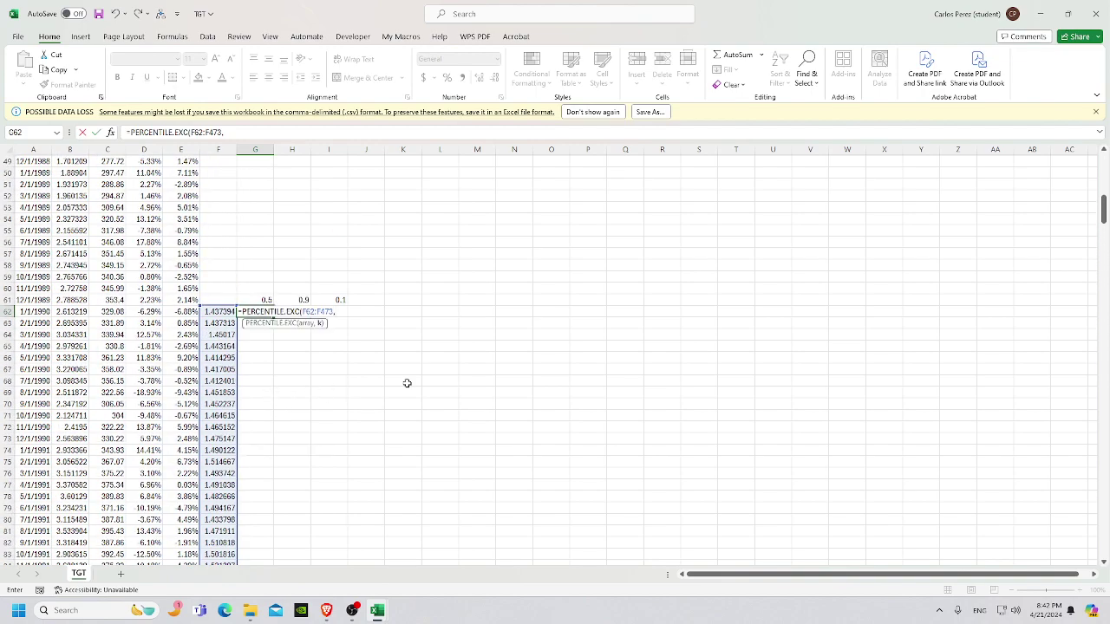
pyautogui.press('BackSpace')
pyautogui.press('F4')
pyautogui.click(257, 300)
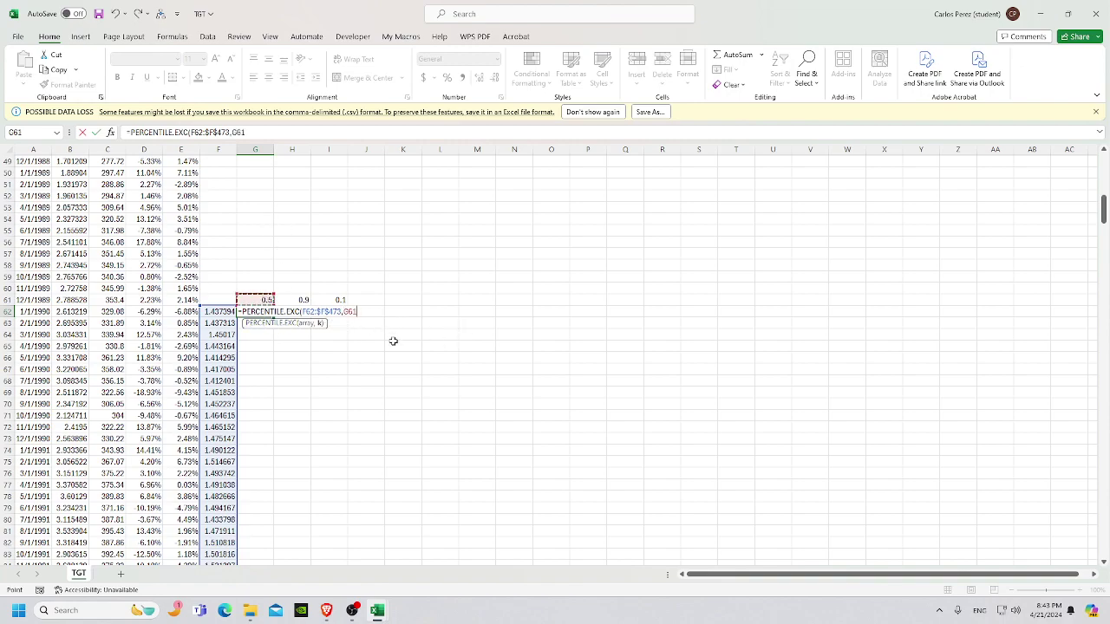
pyautogui.press('Return')
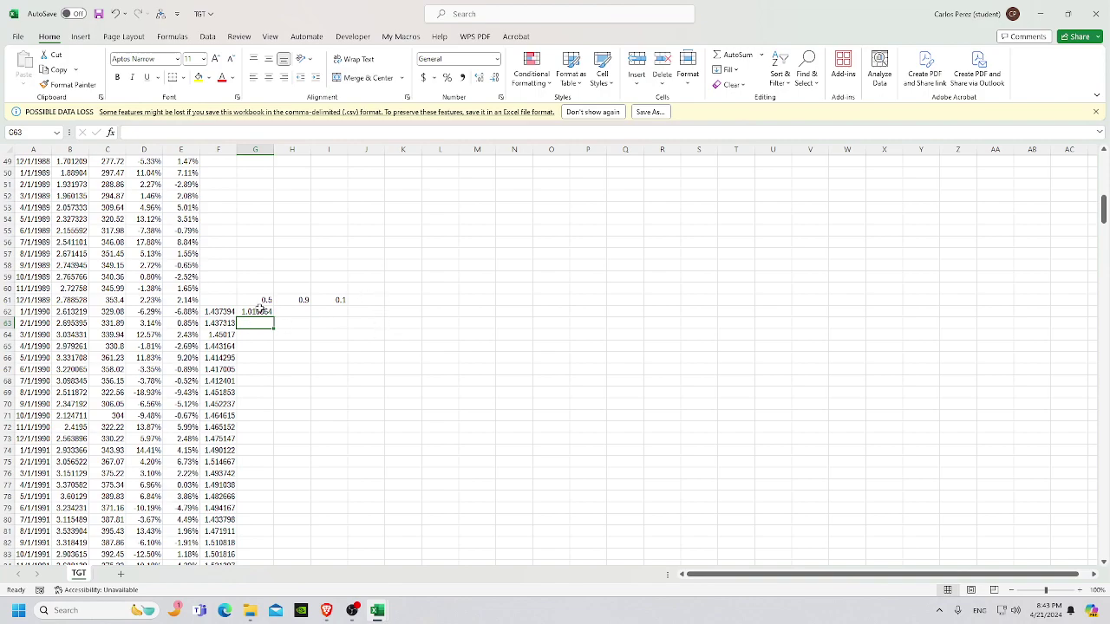
# Fill the PERCENTILE.EXC formula from G62 across to I62.
pyautogui.click(262, 311)
pyautogui.moveTo(271, 318); pyautogui.dragTo(343, 316)
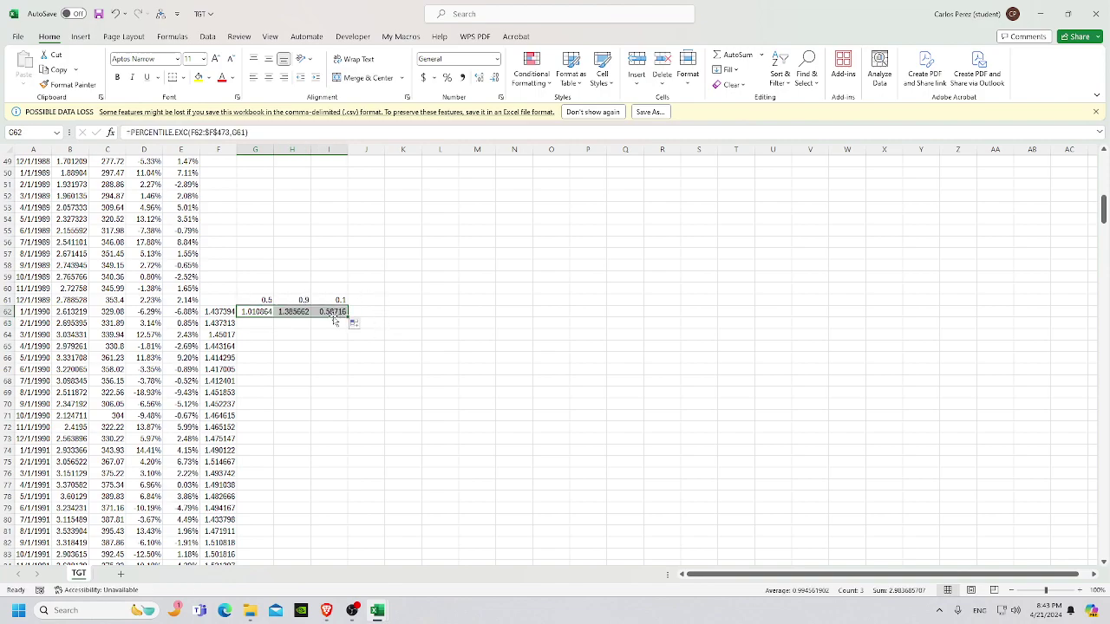
pyautogui.click(263, 327)
pyautogui.click(261, 313)
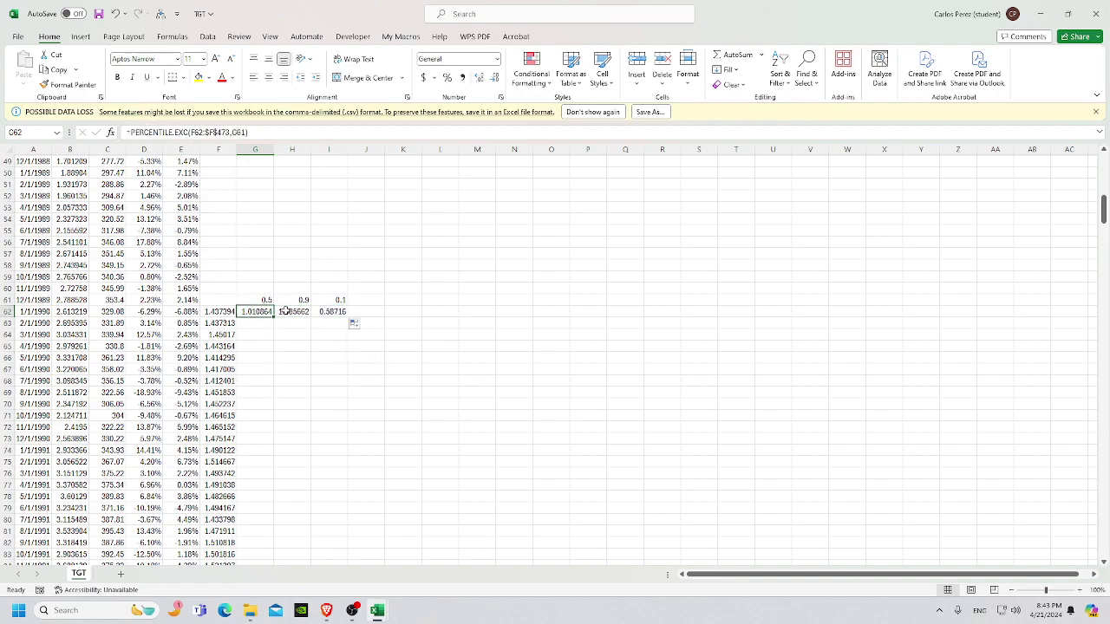
# Enter =G62 in G63, and fill it across to I63 and down to the last data row.
pyautogui.click(247, 325)
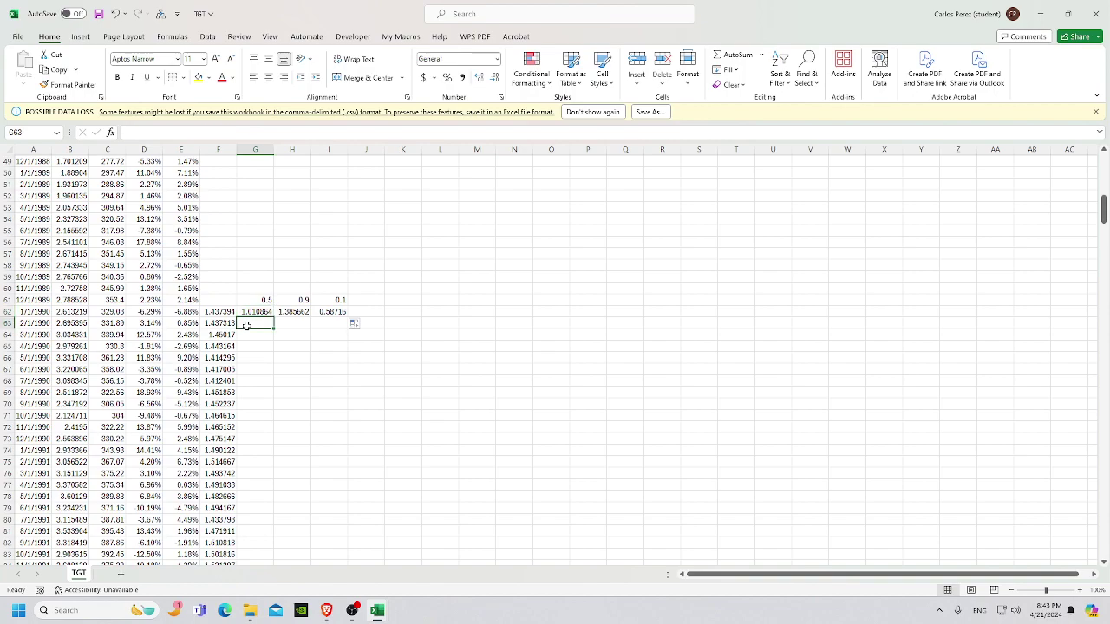
pyautogui.write('=')
pyautogui.click(253, 315)
pyautogui.press('Tab')
pyautogui.click(268, 328)
pyautogui.moveTo(273, 329); pyautogui.dragTo(347, 329)
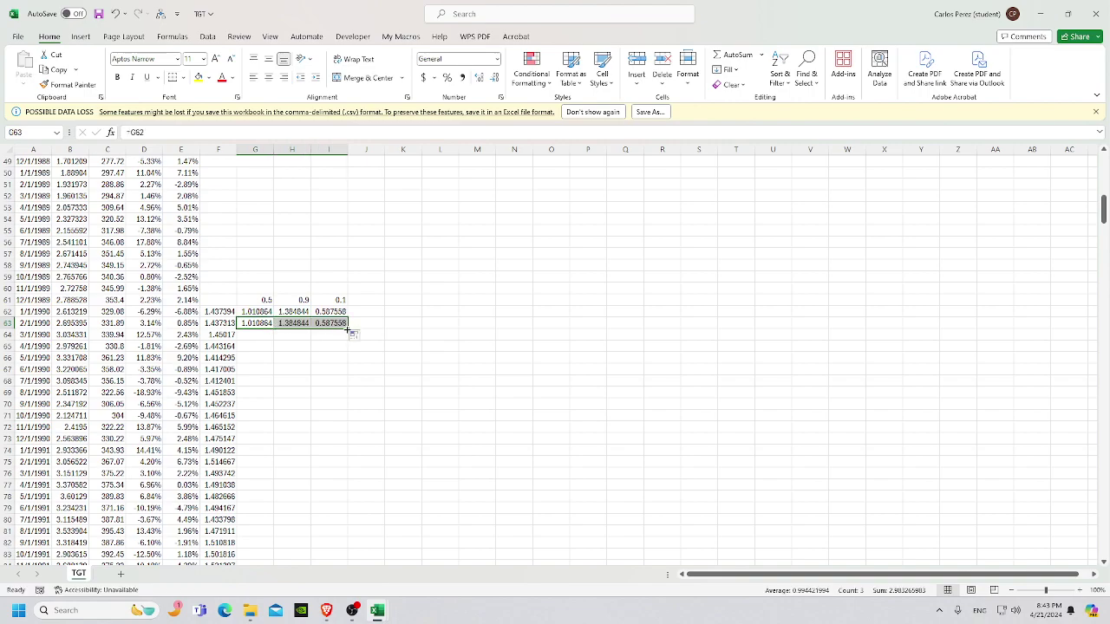
pyautogui.doubleClick(347, 329)
pyautogui.click(550, 450)
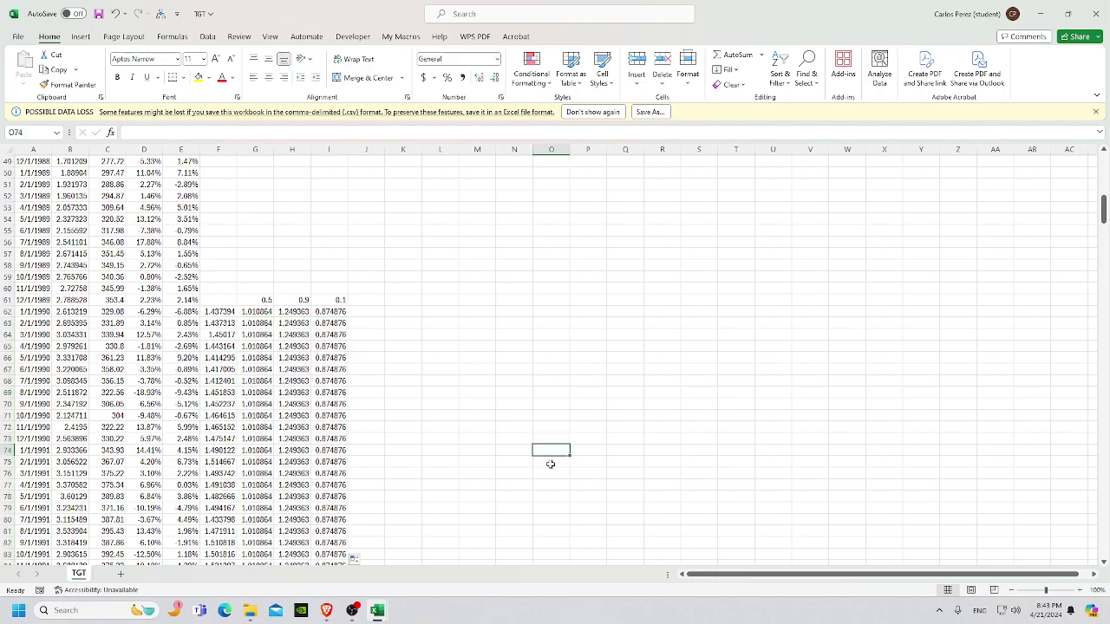
# Try to plot only the percentile columns G62:I473 as a line chart.
pyautogui.moveTo(255, 312); pyautogui.dragTo(328, 542)
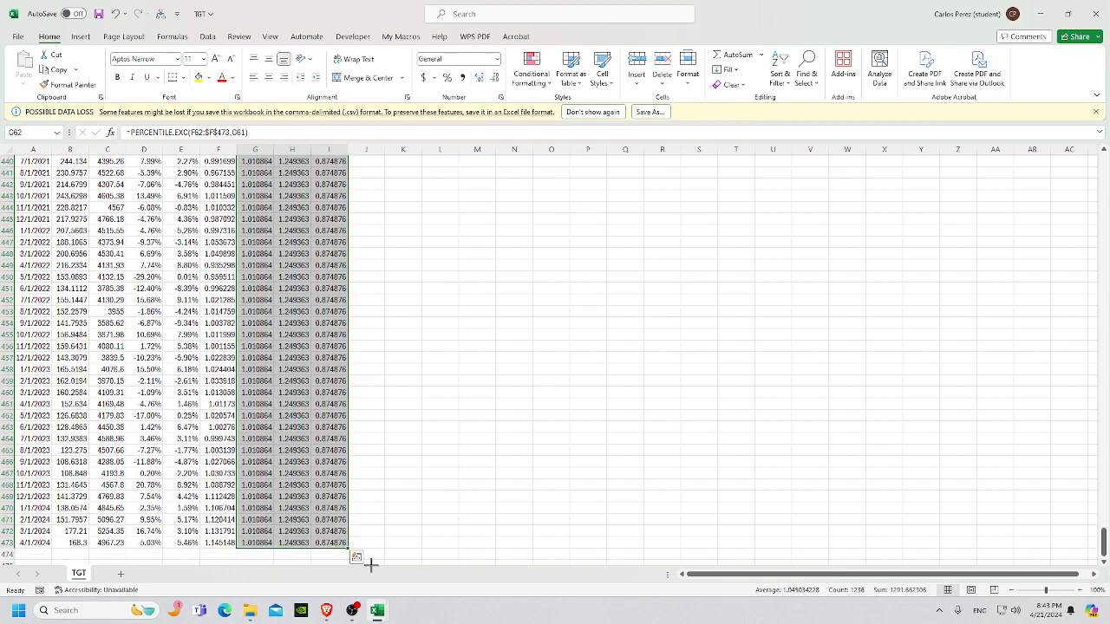
pyautogui.click(80, 37)
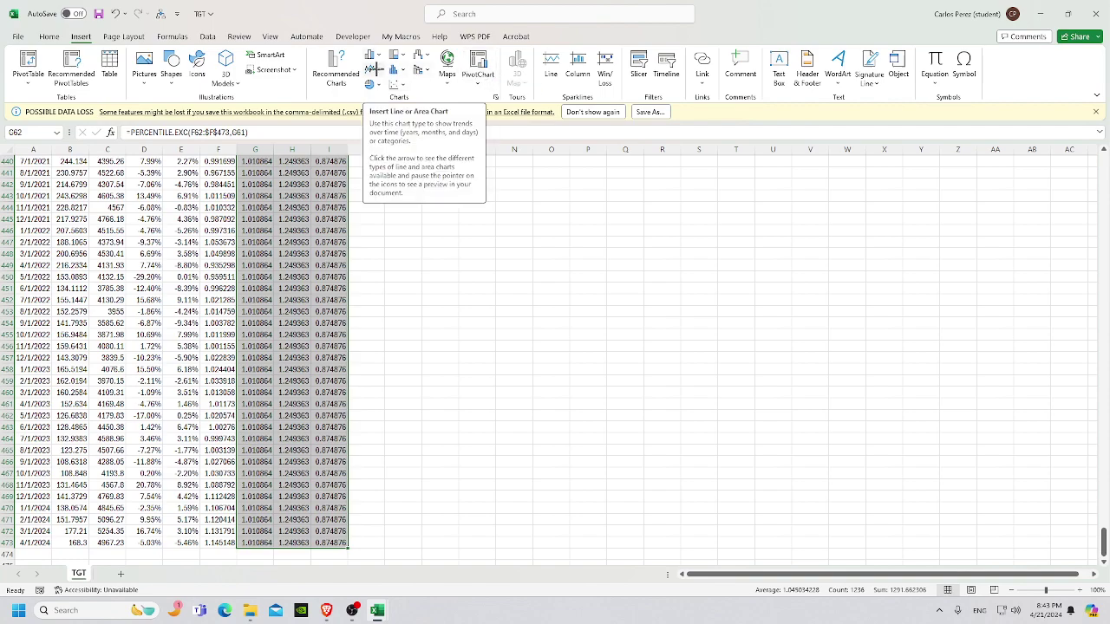
pyautogui.click(373, 68)
pyautogui.click(385, 109)
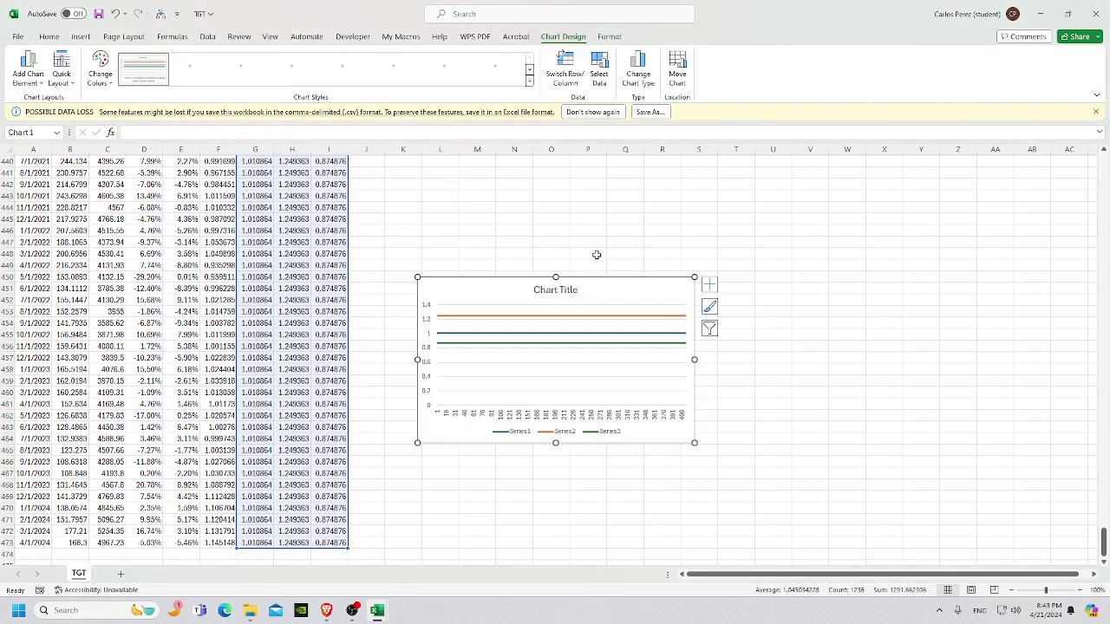
pyautogui.scroll(6, 312, 438)
pyautogui.scroll(-5, 329, 435)
pyautogui.scroll(20, 333, 433)
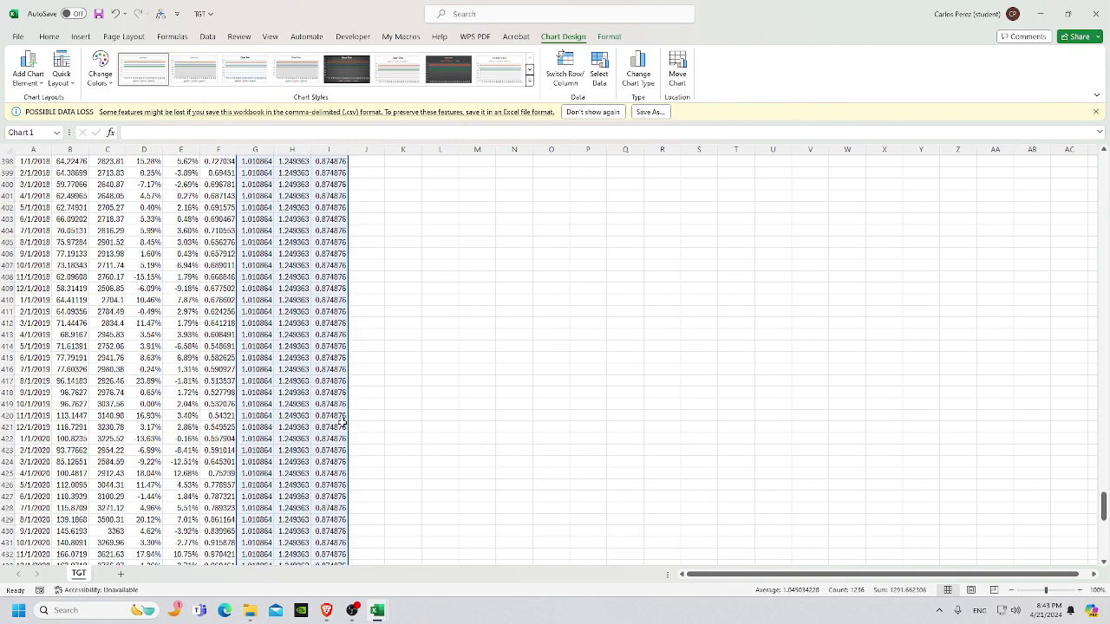
pyautogui.scroll(20, 352, 305)
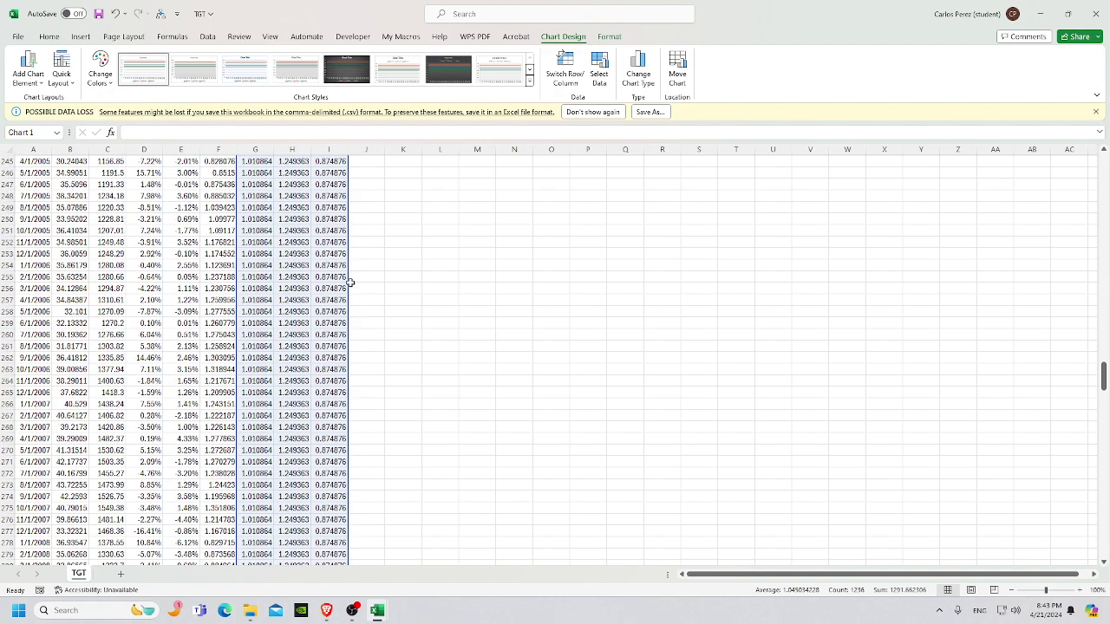
pyautogui.scroll(20, 356, 178)
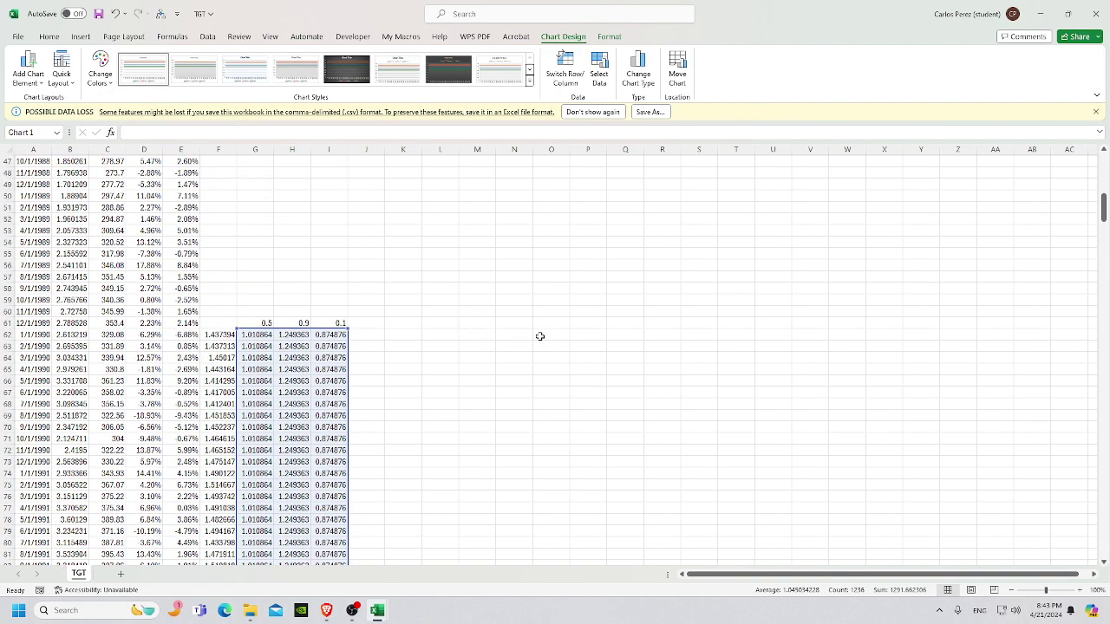
pyautogui.scroll(-1, 539, 336)
pyautogui.moveTo(1100, 221); pyautogui.dragTo(1062, 580)
pyautogui.press('Delete')
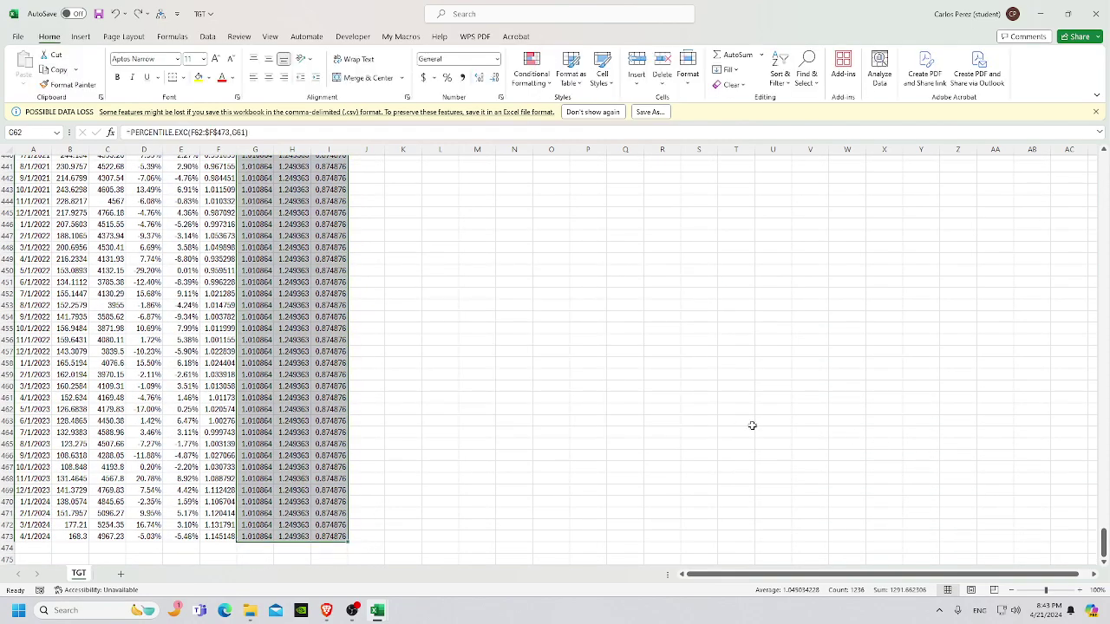
# Insert a 2-D line chart of the beta and percentile columns, F62:I473.
pyautogui.scroll(13, 763, 417)
pyautogui.middleClick(855, 418)
pyautogui.scroll(20, 855, 418)
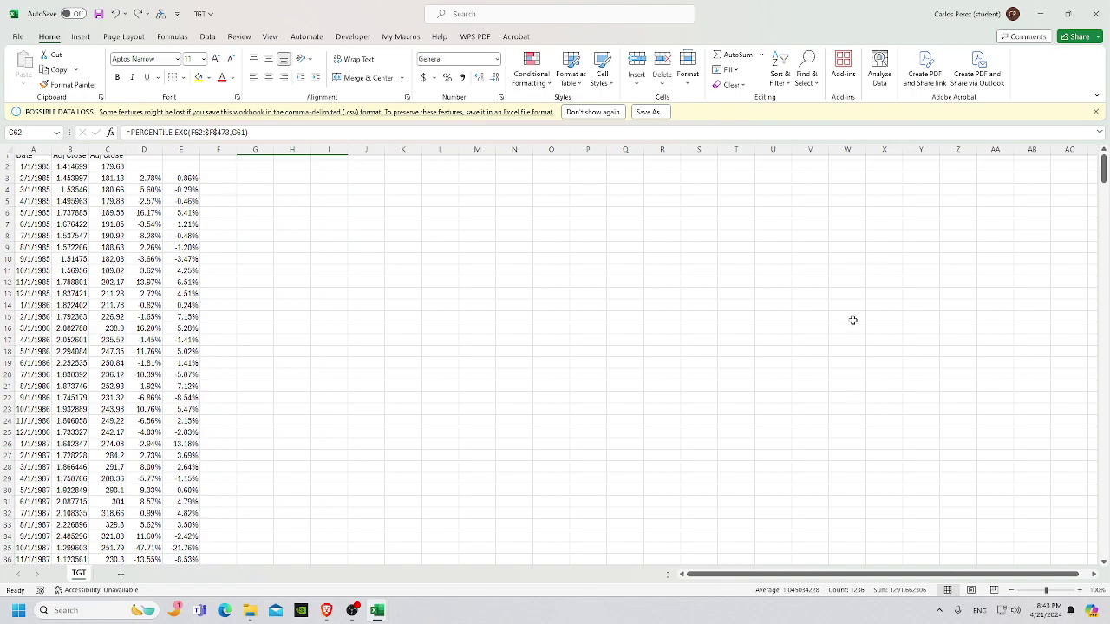
pyautogui.middleClick(862, 355)
pyautogui.click(219, 341)
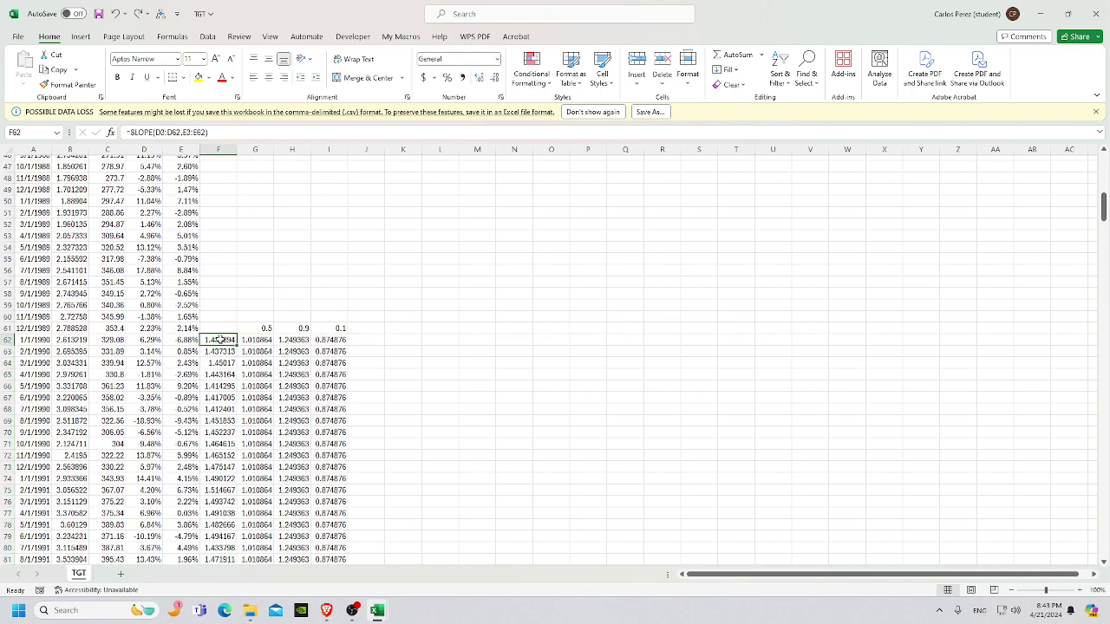
pyautogui.moveTo(223, 337); pyautogui.dragTo(337, 467)
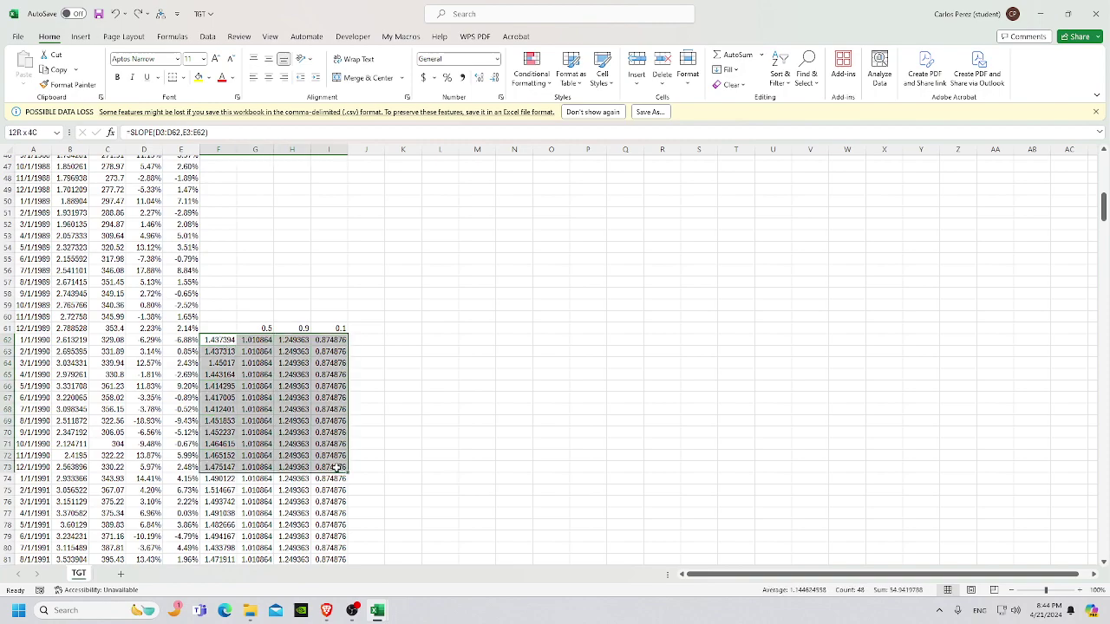
pyautogui.click(211, 340)
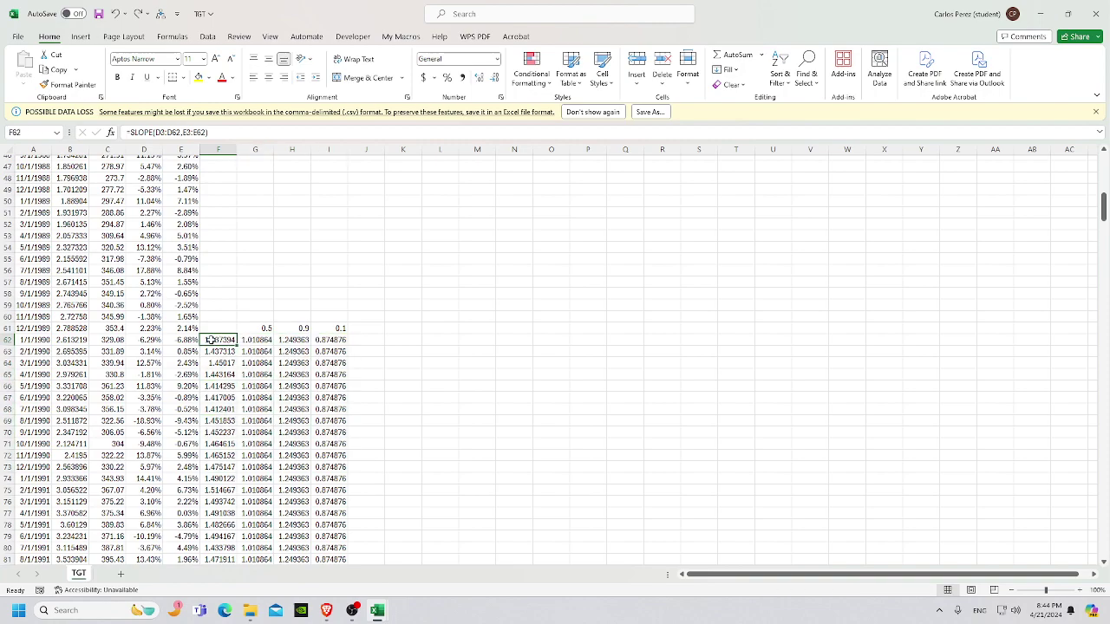
pyautogui.hotkey('ctrl', 'shift', 'Down')
pyautogui.hotkey('ctrl', 'shift', 'Right')
pyautogui.hotkey('ctrl', 'shift', 'Right')
pyautogui.hotkey('ctrl', 'shift', 'Left')
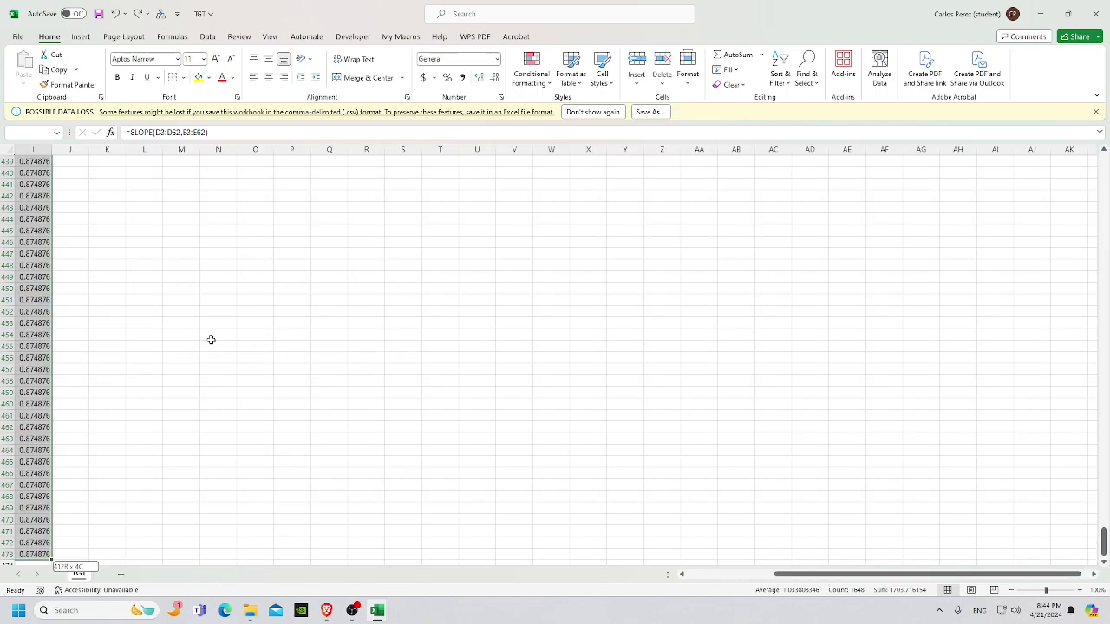
pyautogui.moveTo(818, 568); pyautogui.dragTo(712, 571)
pyautogui.scroll(20, 647, 504)
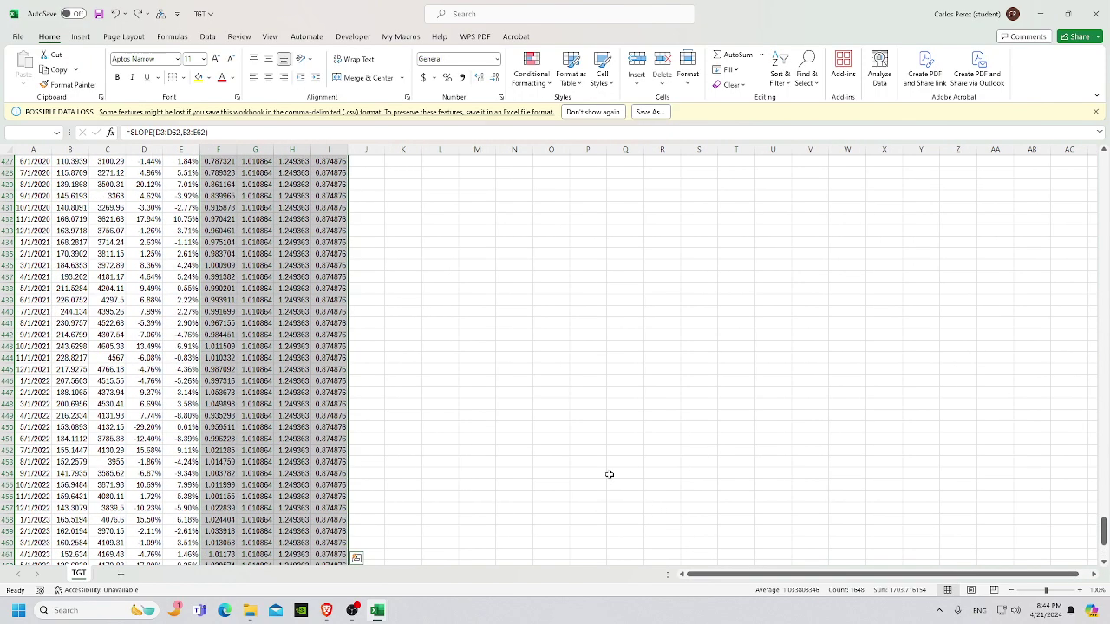
pyautogui.scroll(10, 513, 369)
pyautogui.scroll(9, 542, 355)
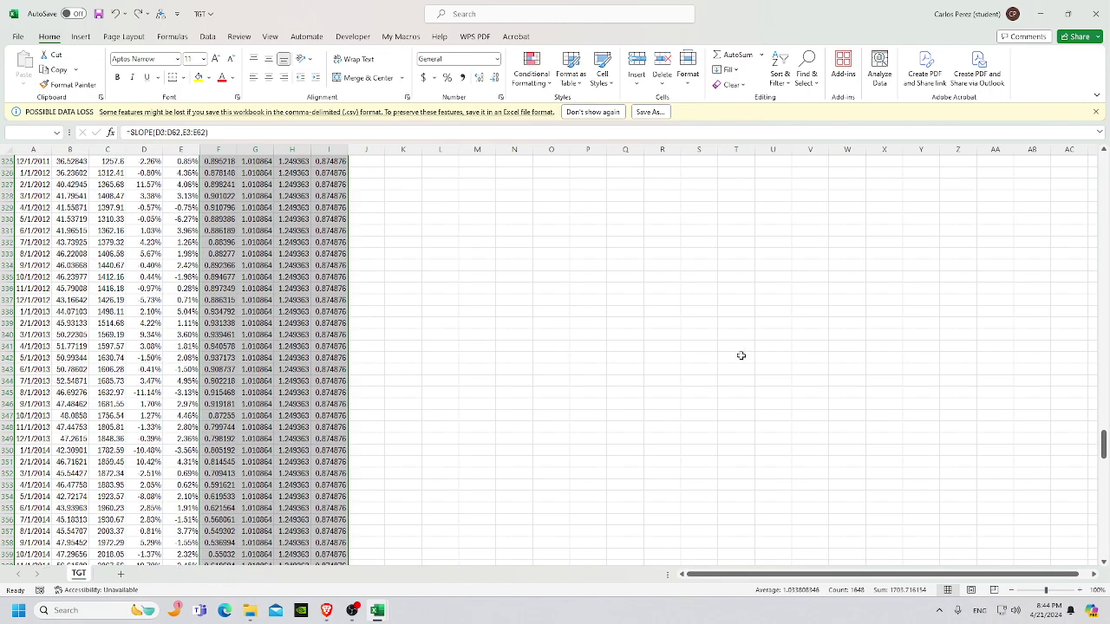
pyautogui.moveTo(1096, 442); pyautogui.dragTo(1106, 215)
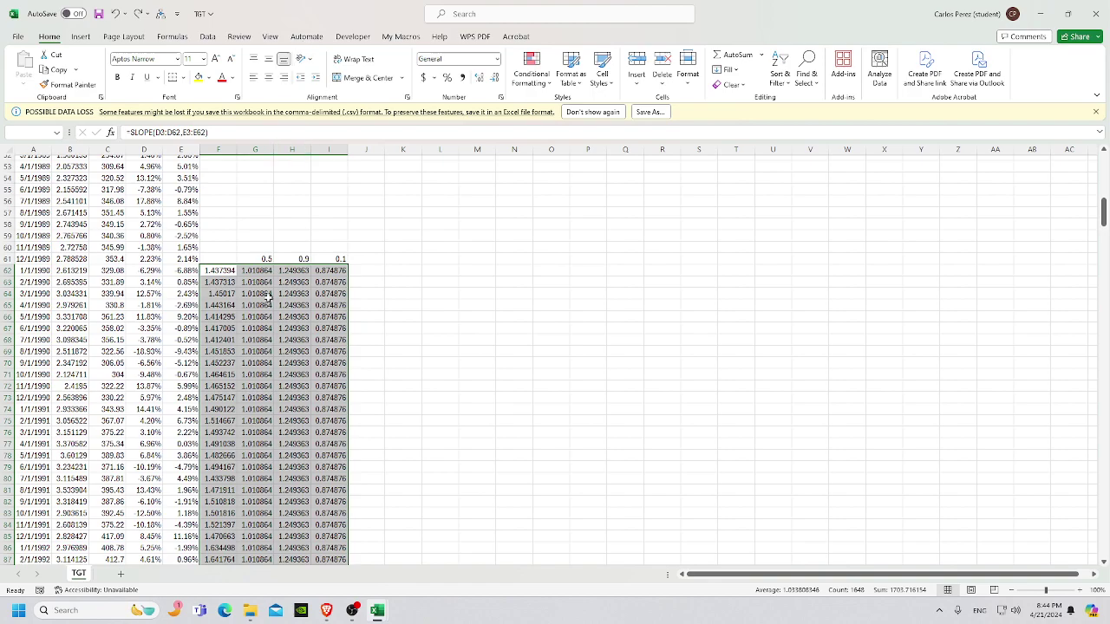
pyautogui.click(83, 37)
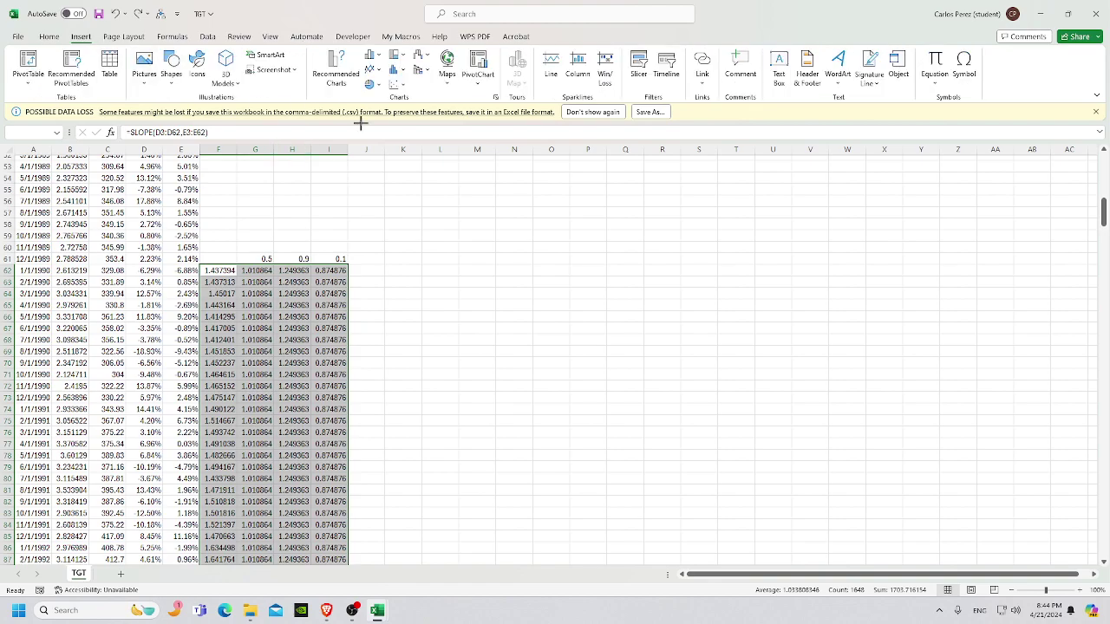
pyautogui.click(373, 69)
pyautogui.click(383, 113)
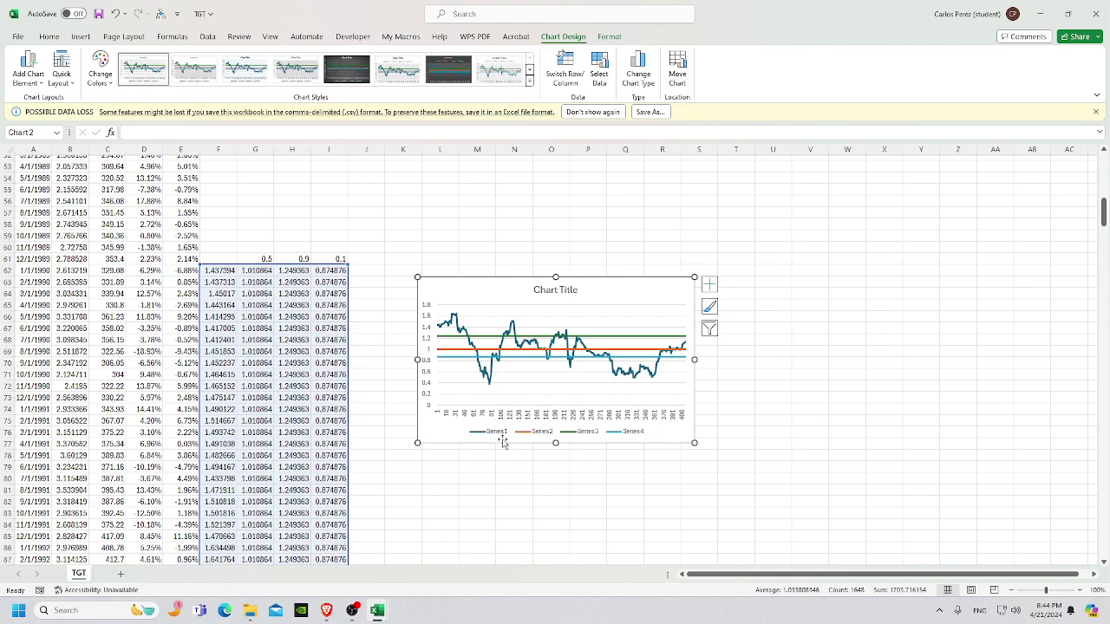
# Move the line chart to its own new chart sheet named "Target Chart".
pyautogui.rightClick(621, 300)
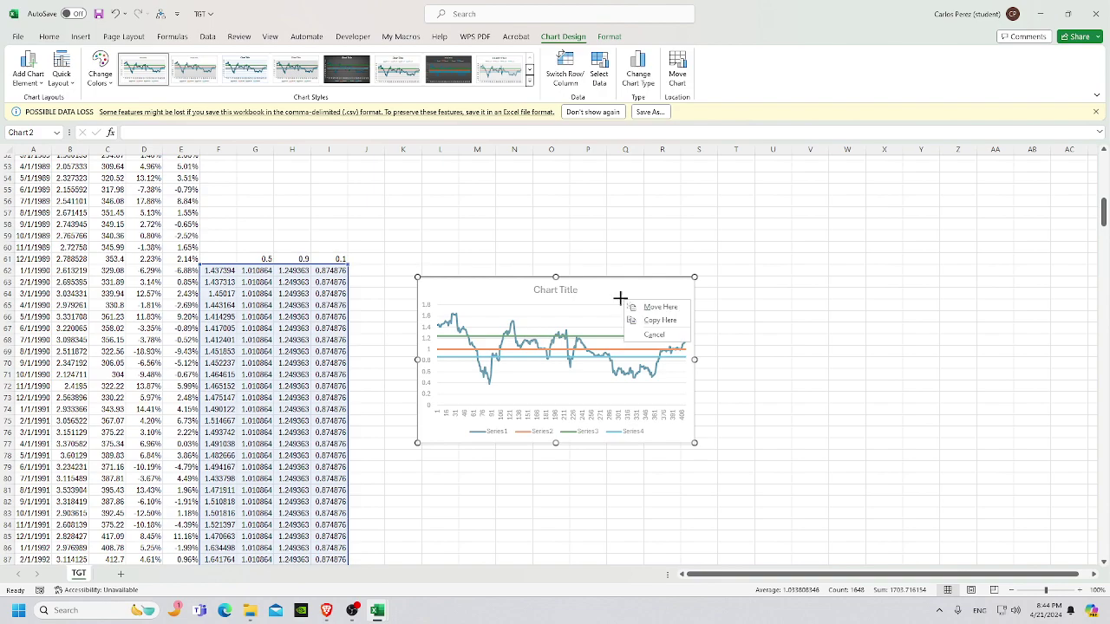
pyautogui.click(595, 292)
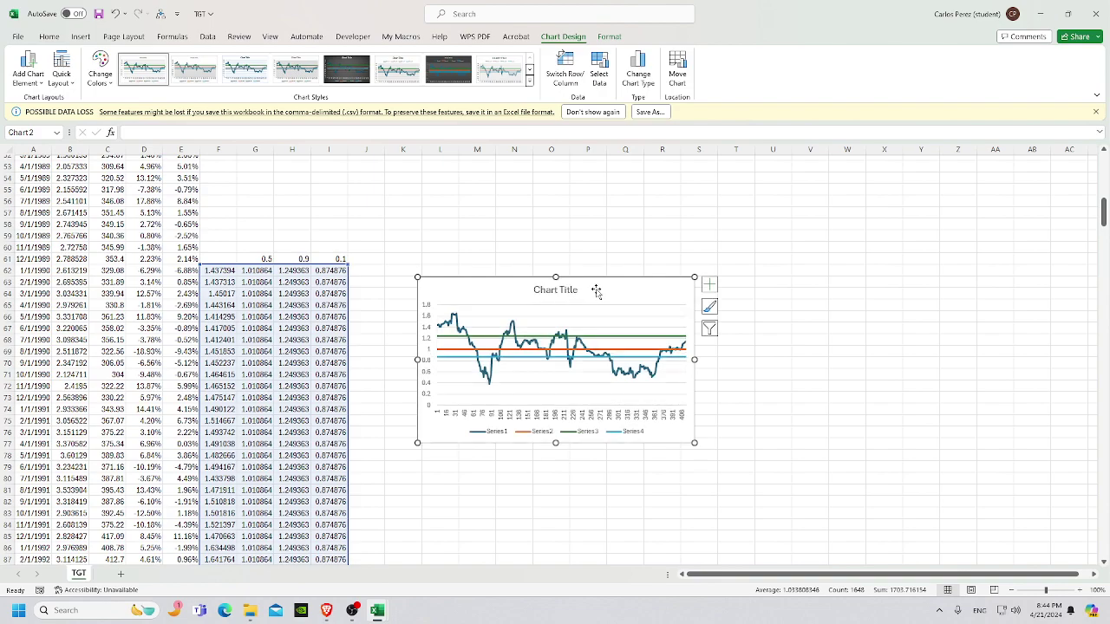
pyautogui.rightClick(597, 292)
pyautogui.click(652, 431)
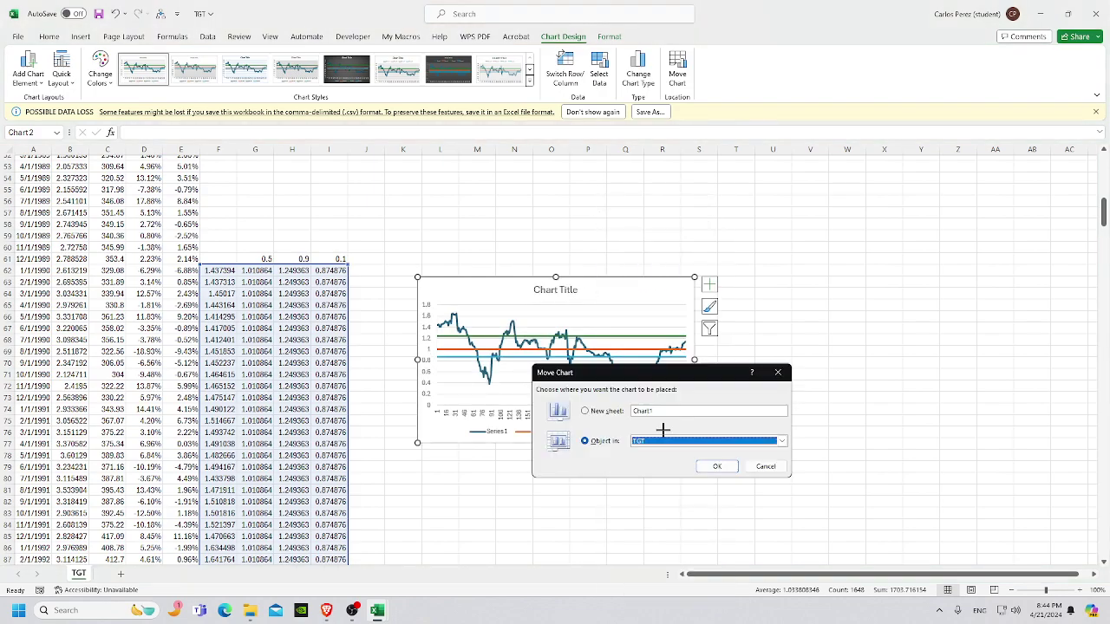
pyautogui.click(584, 411)
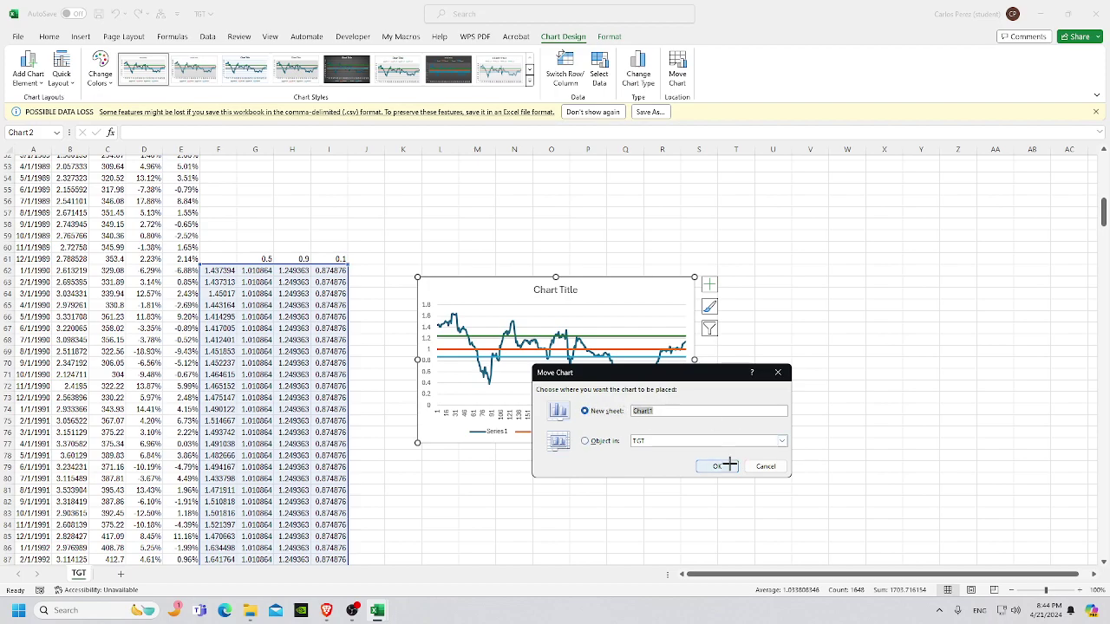
pyautogui.press('BackSpace')
pyautogui.write('Target Chart')
pyautogui.click(716, 466)
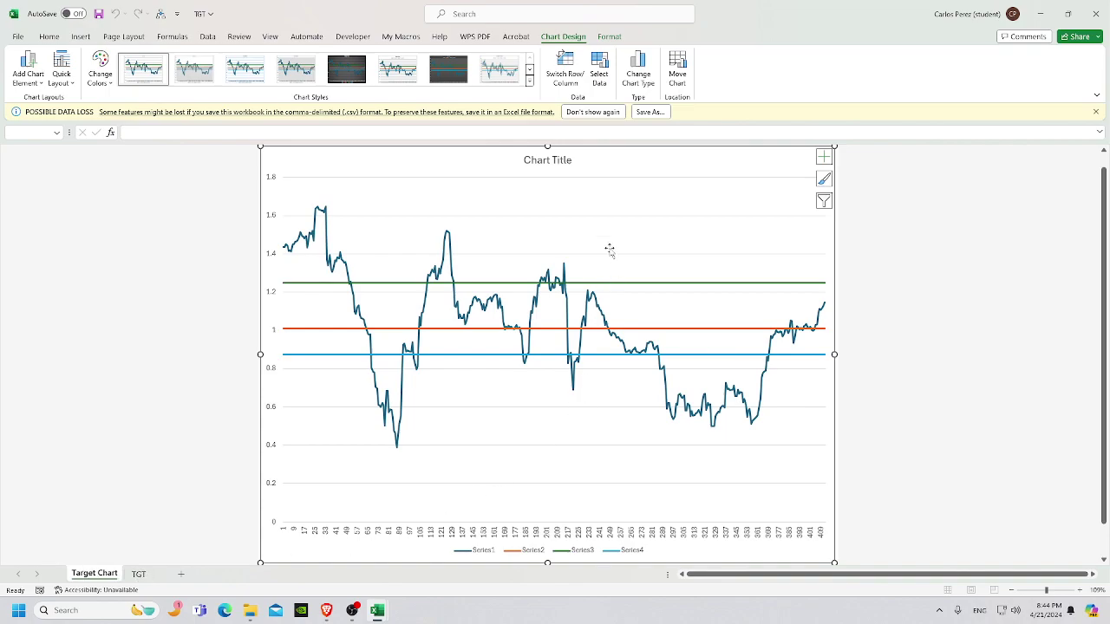
# Set the chart title to "Target 5 year Rolling Beta (Monthly)".
pyautogui.click(553, 160)
pyautogui.doubleClick(552, 161)
pyautogui.moveTo(491, 162); pyautogui.dragTo(468, 165)
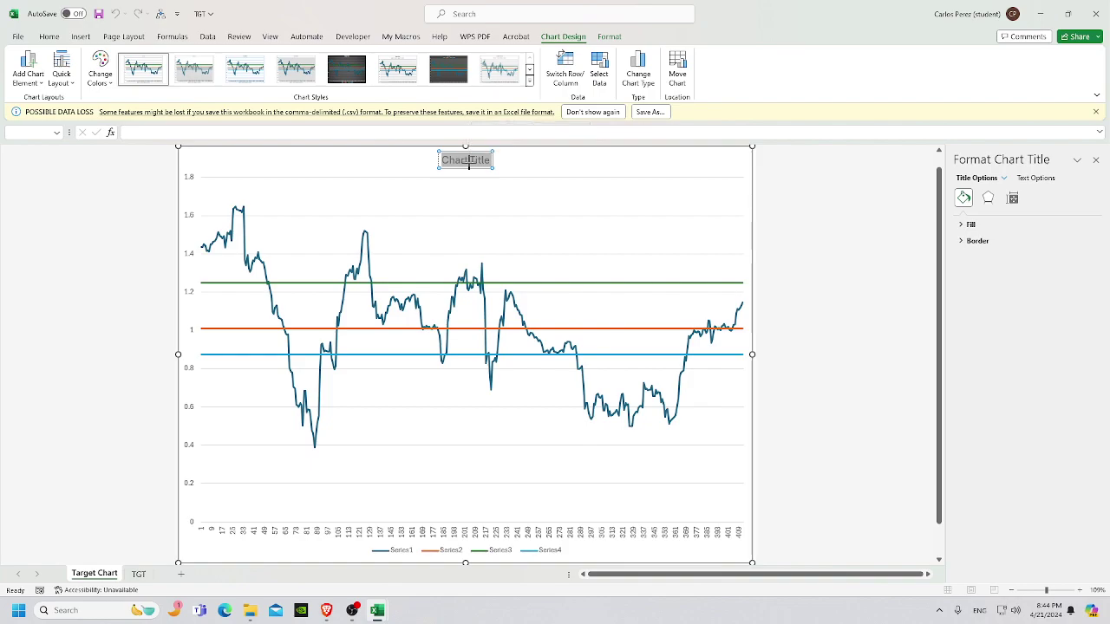
pyautogui.write('Target 5 year rolling Beta')
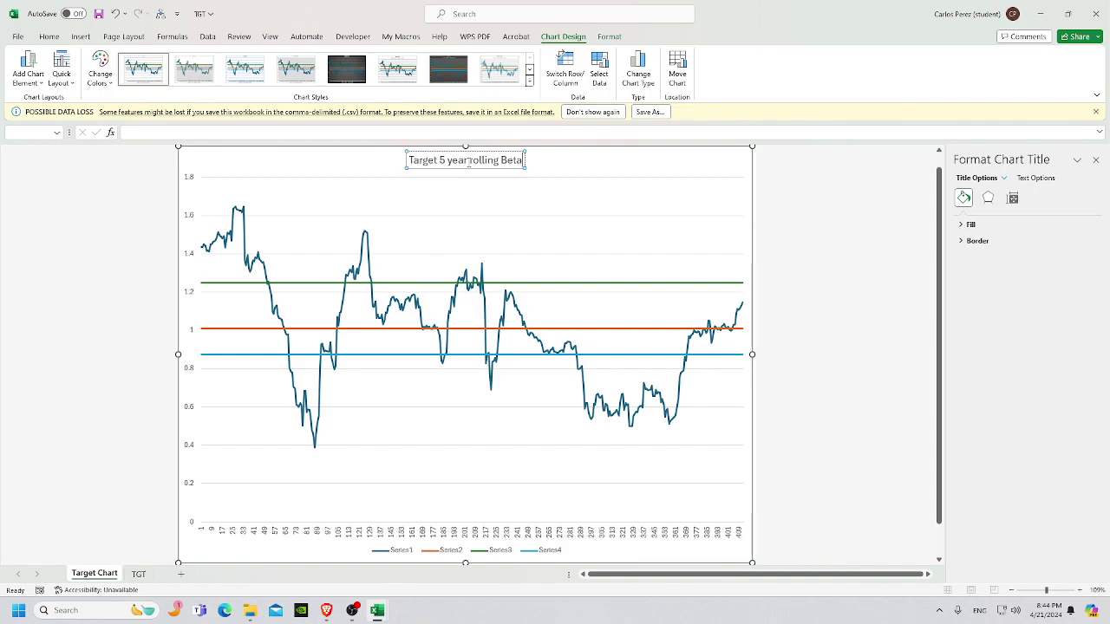
pyautogui.write(' (M')
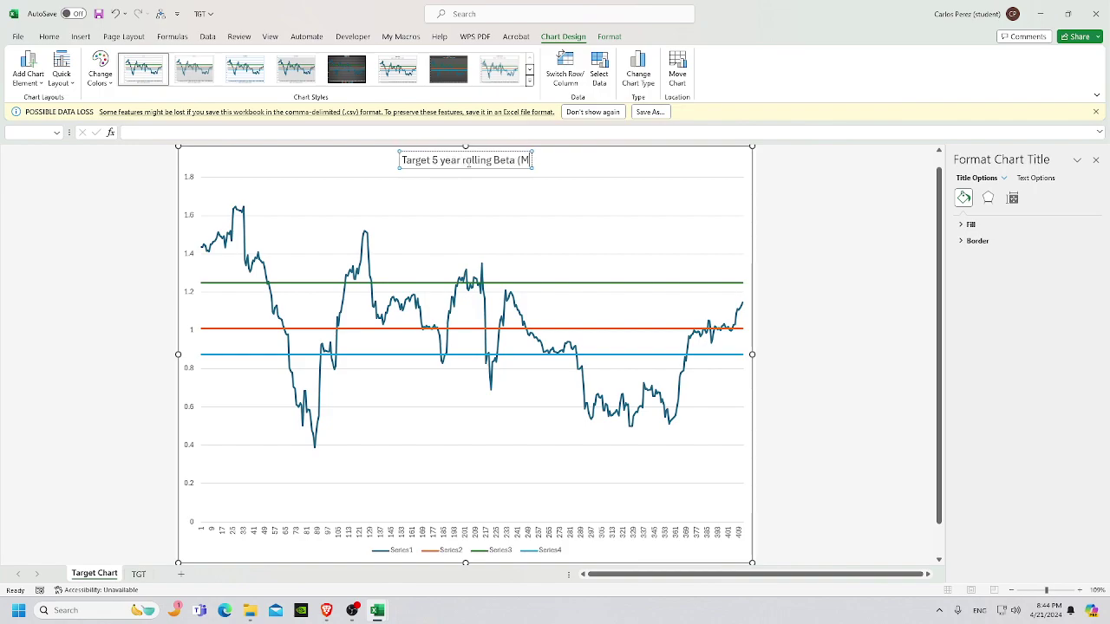
pyautogui.write('onthly)')
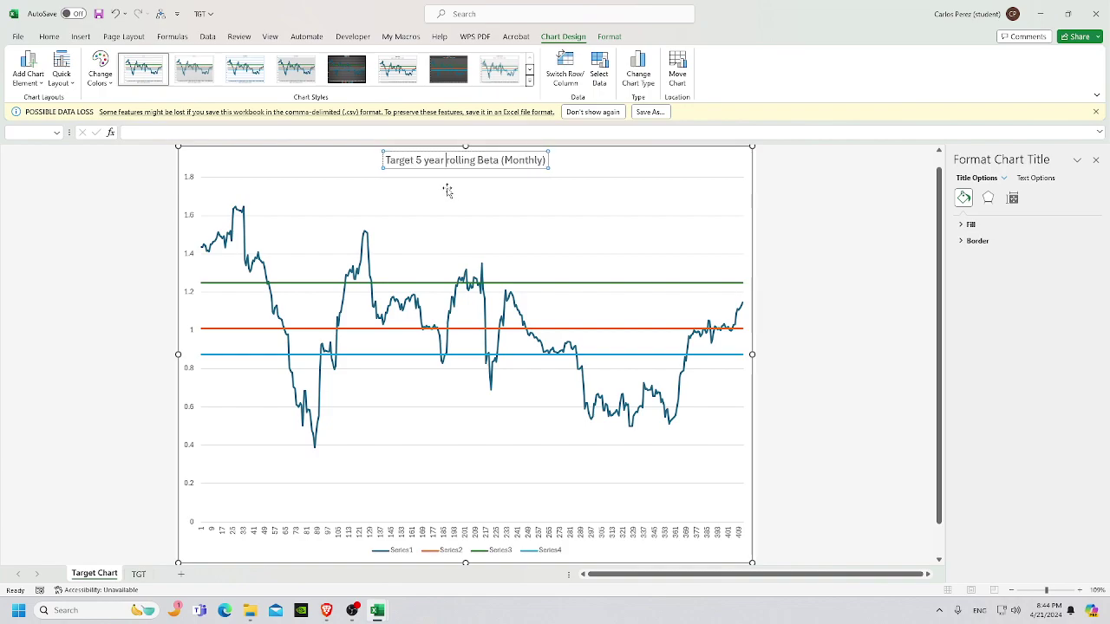
pyautogui.press('Delete')
pyautogui.write('R')
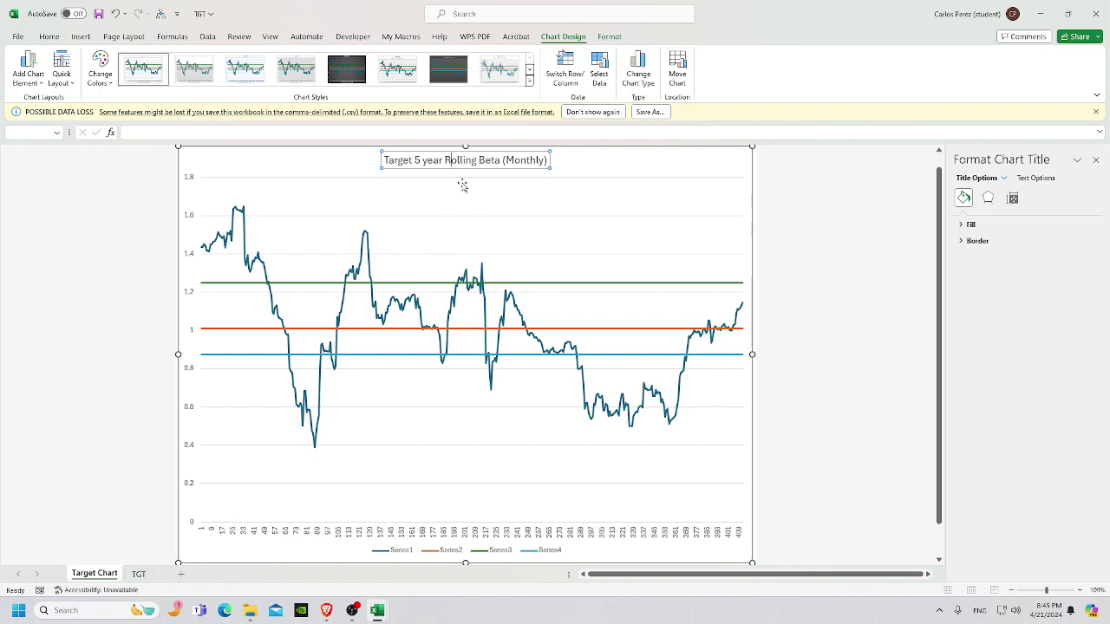
pyautogui.click(598, 166)
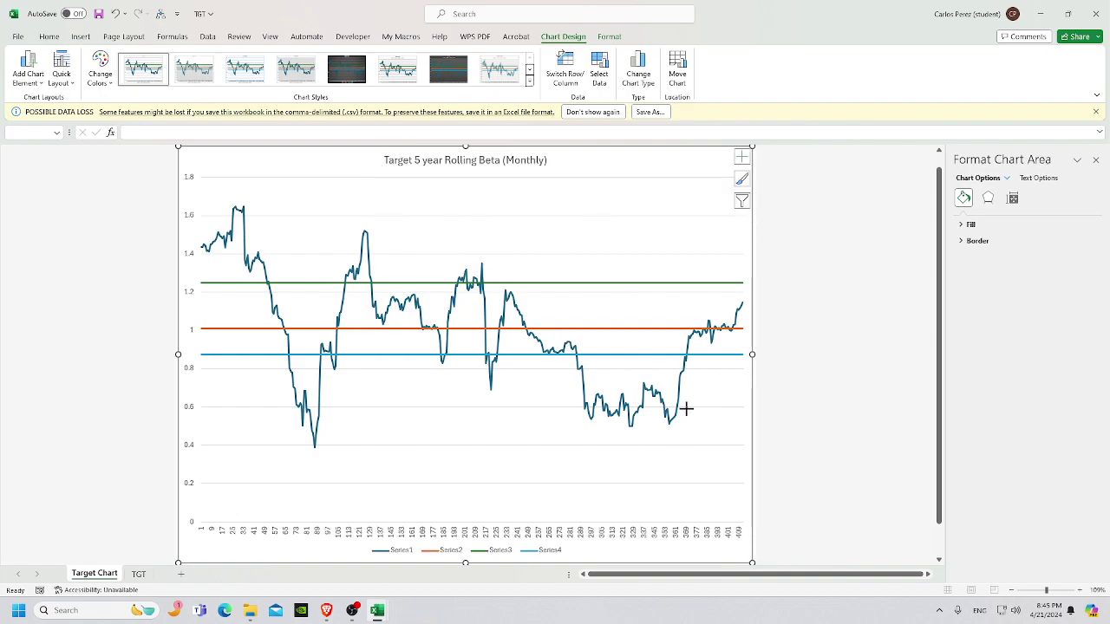
pyautogui.scroll(-1, 681, 425)
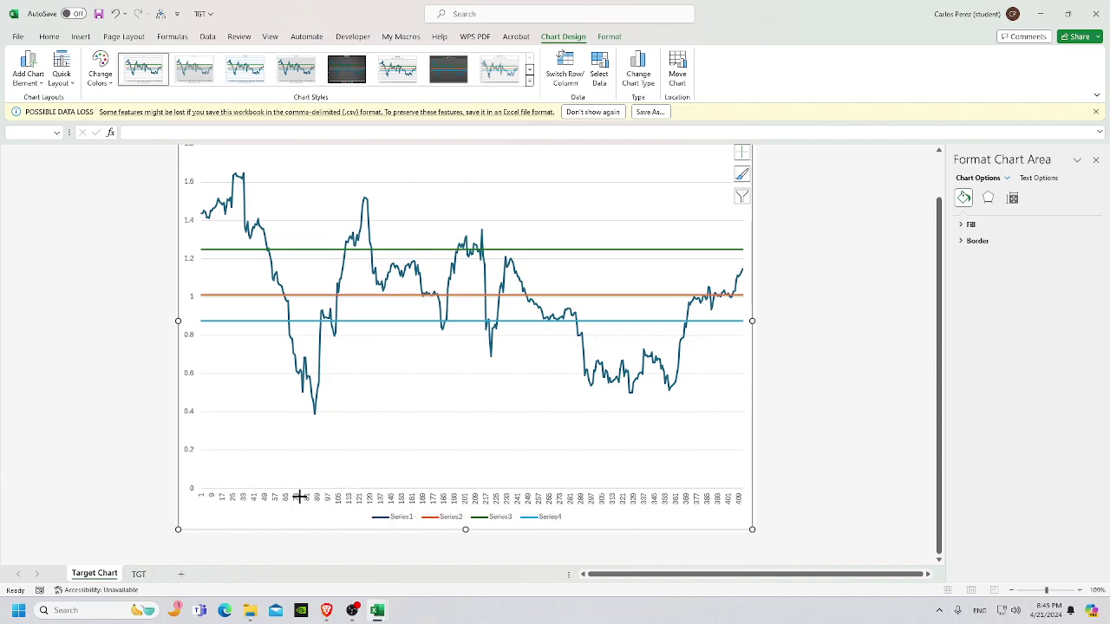
pyautogui.click(678, 501)
pyautogui.rightClick(592, 496)
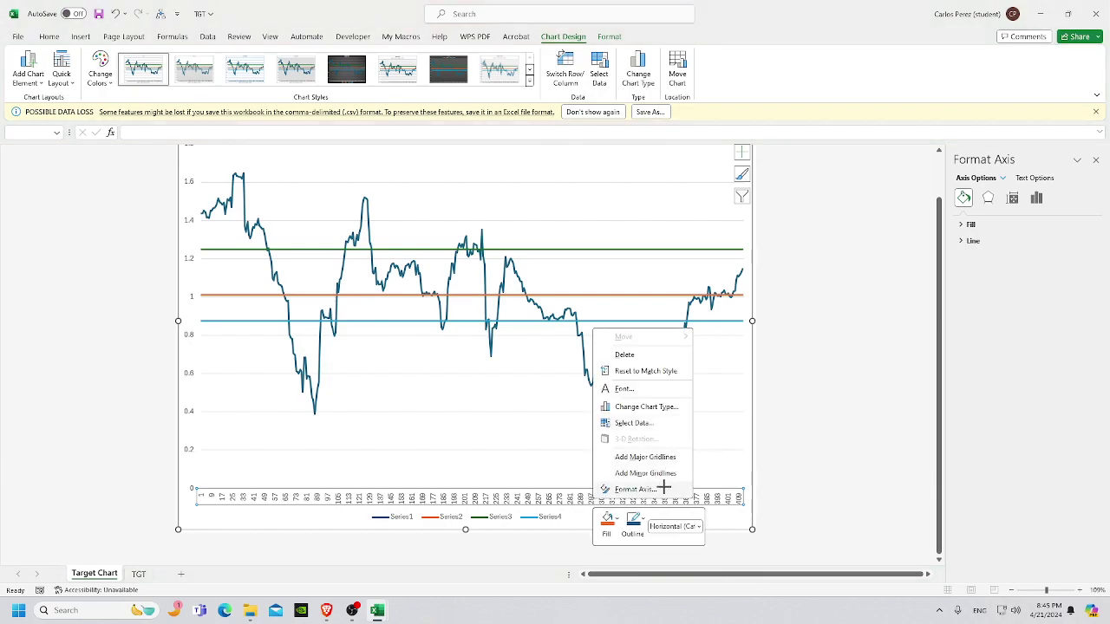
pyautogui.click(634, 424)
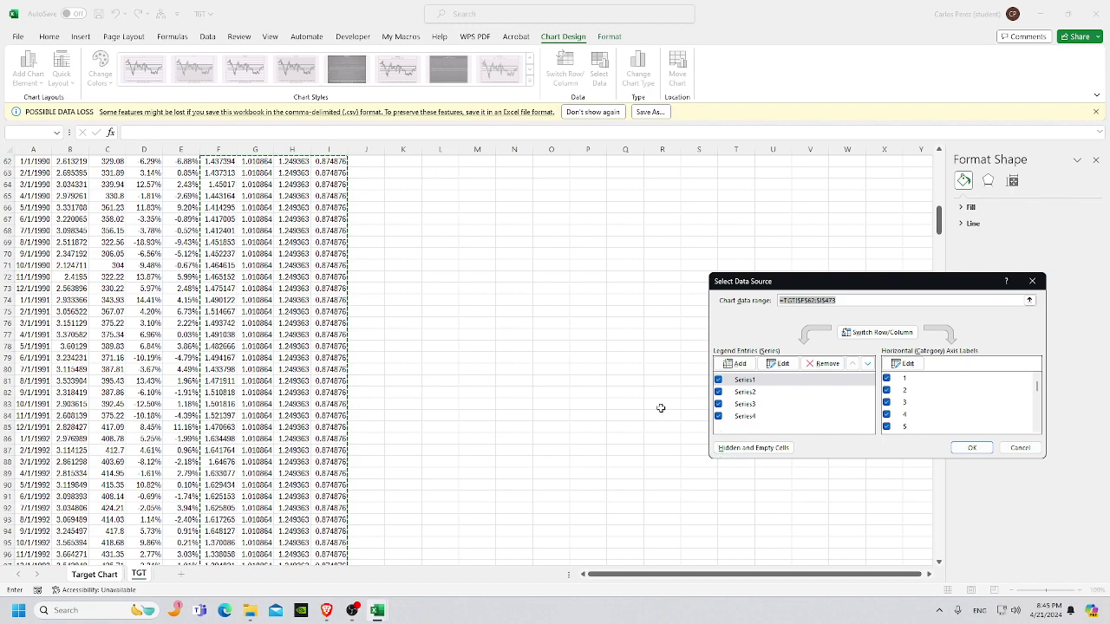
pyautogui.scroll(5, 115, 369)
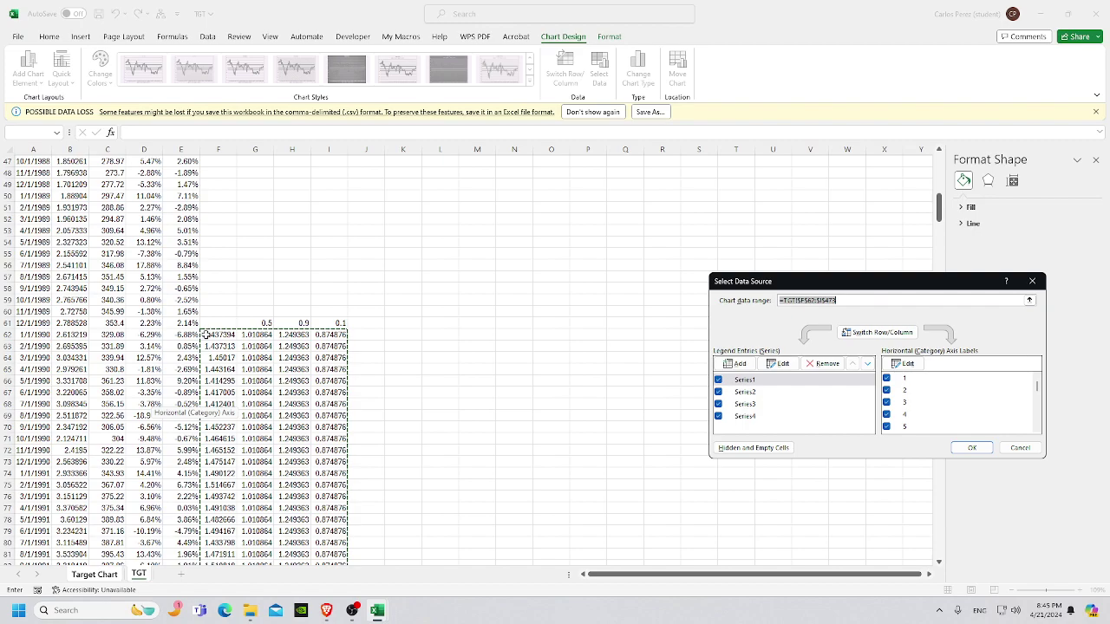
pyautogui.click(36, 334)
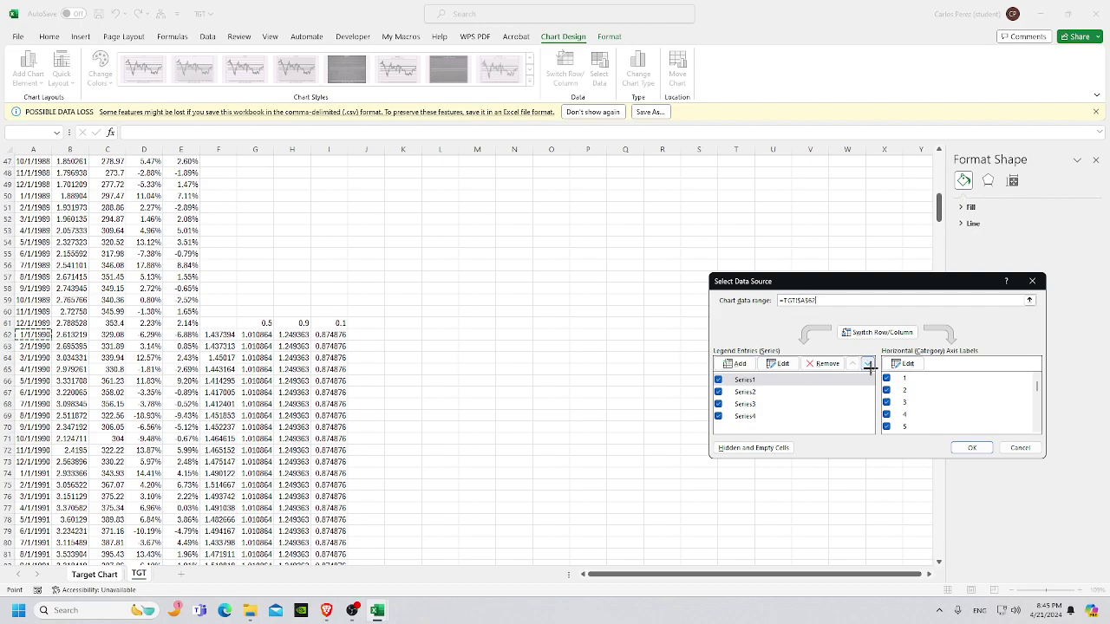
pyautogui.click(921, 365)
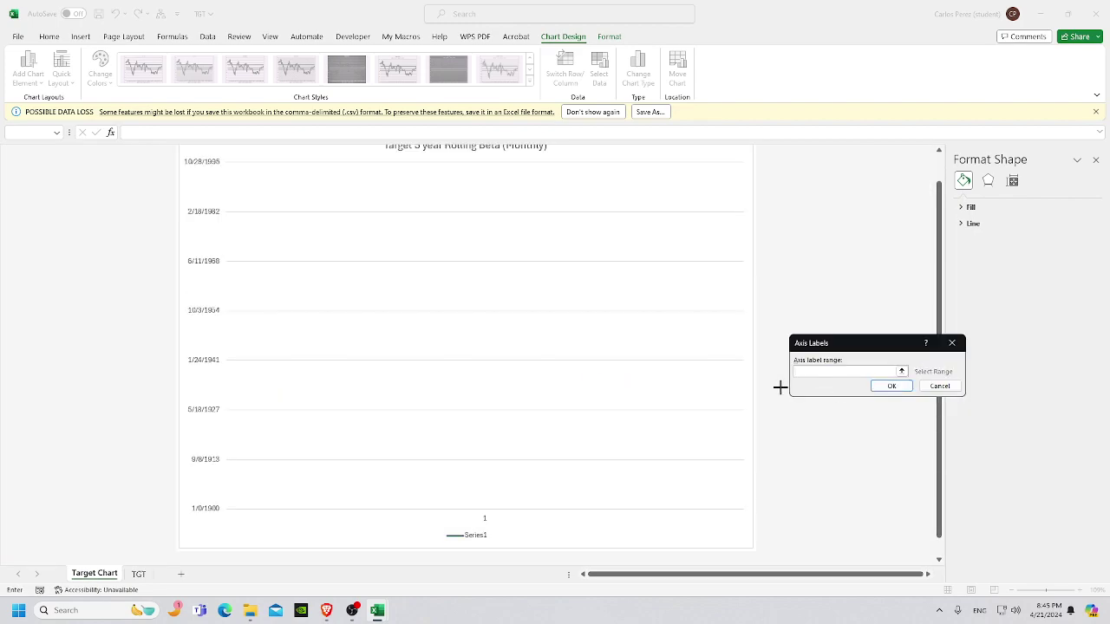
pyautogui.click(136, 574)
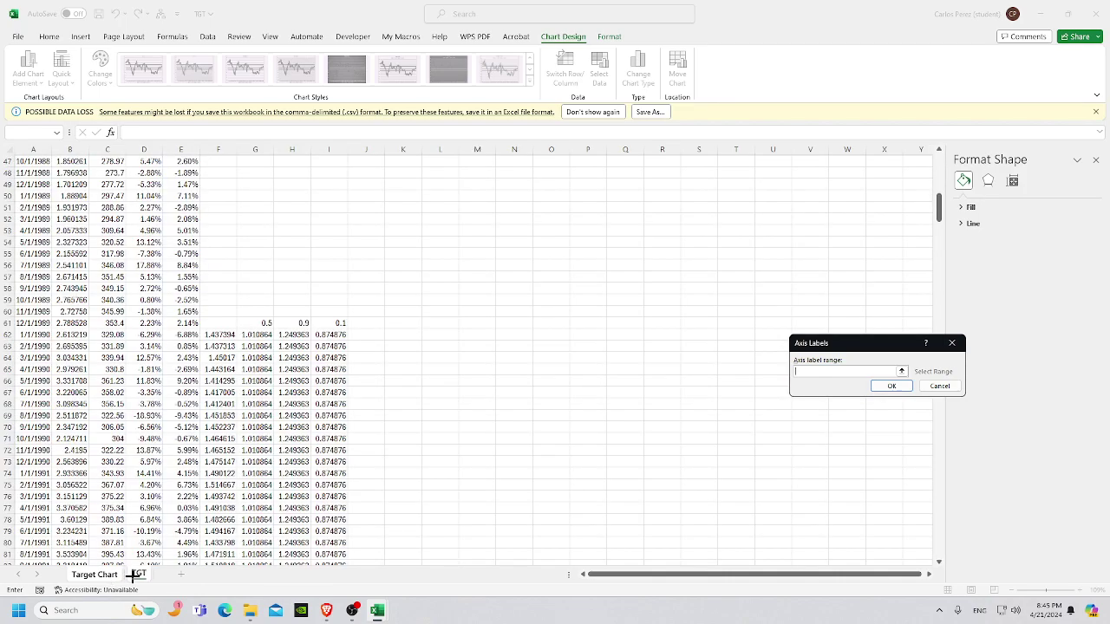
pyautogui.click(37, 337)
pyautogui.hotkey('ctrl', 'shift', 'Down')
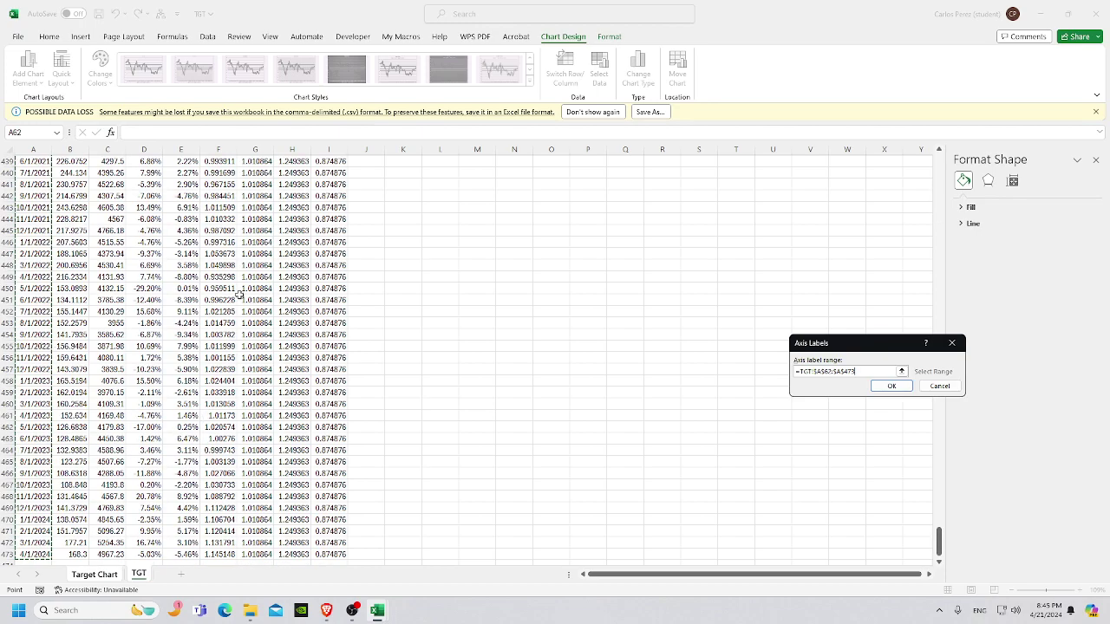
pyautogui.press('Return')
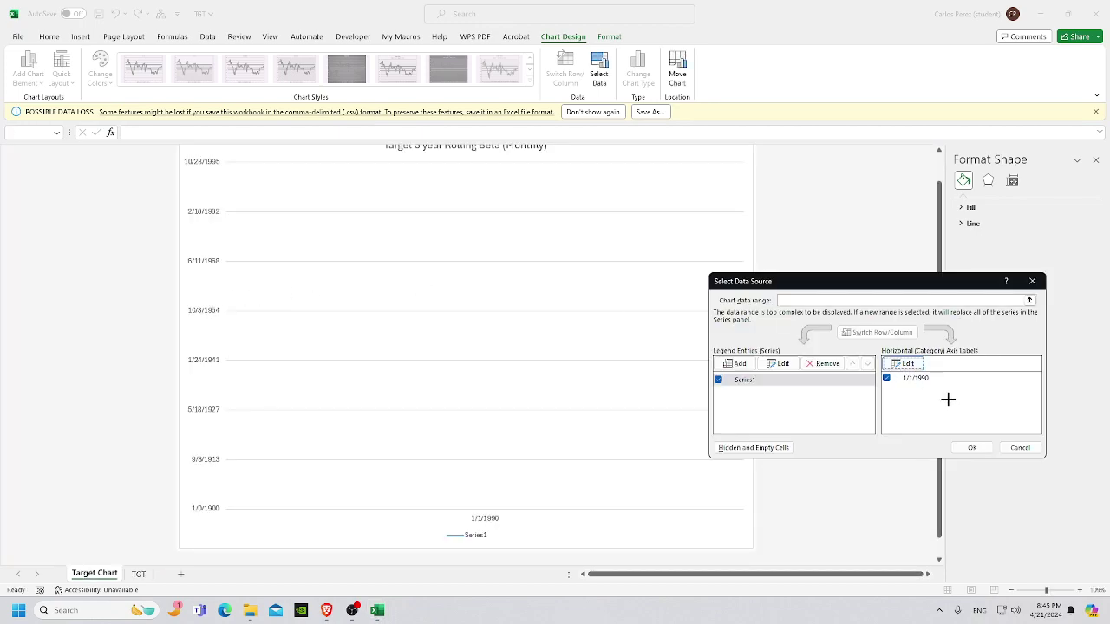
pyautogui.click(1024, 447)
# Set the chart's horizontal axis labels to the dates in A62:A473 of the TGT sheet.
pyautogui.click(585, 524)
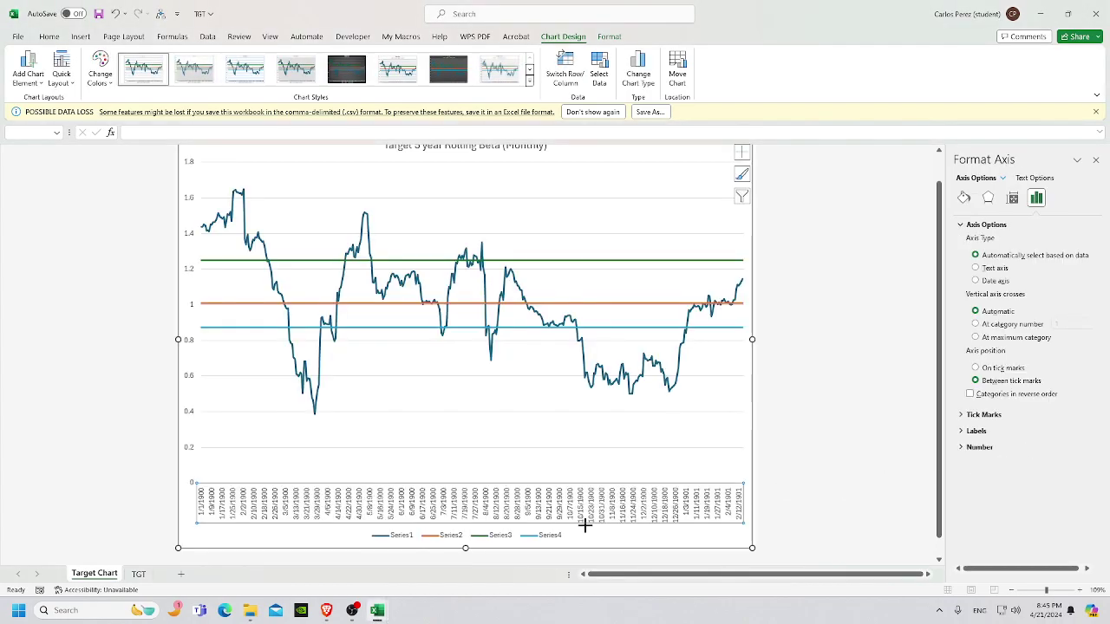
pyautogui.rightClick(503, 504)
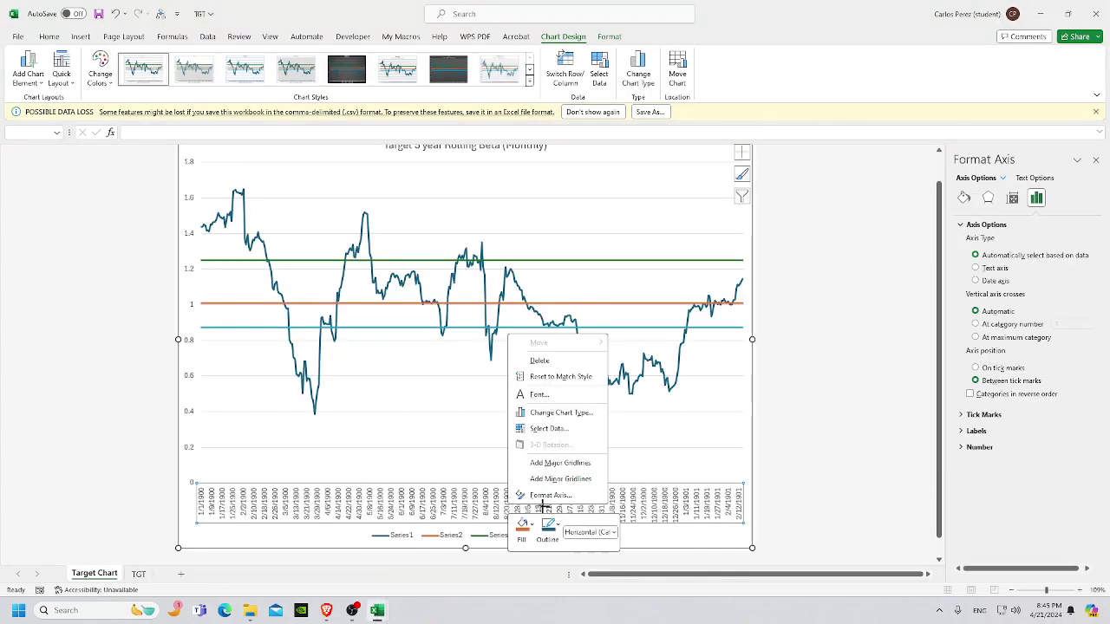
pyautogui.click(549, 428)
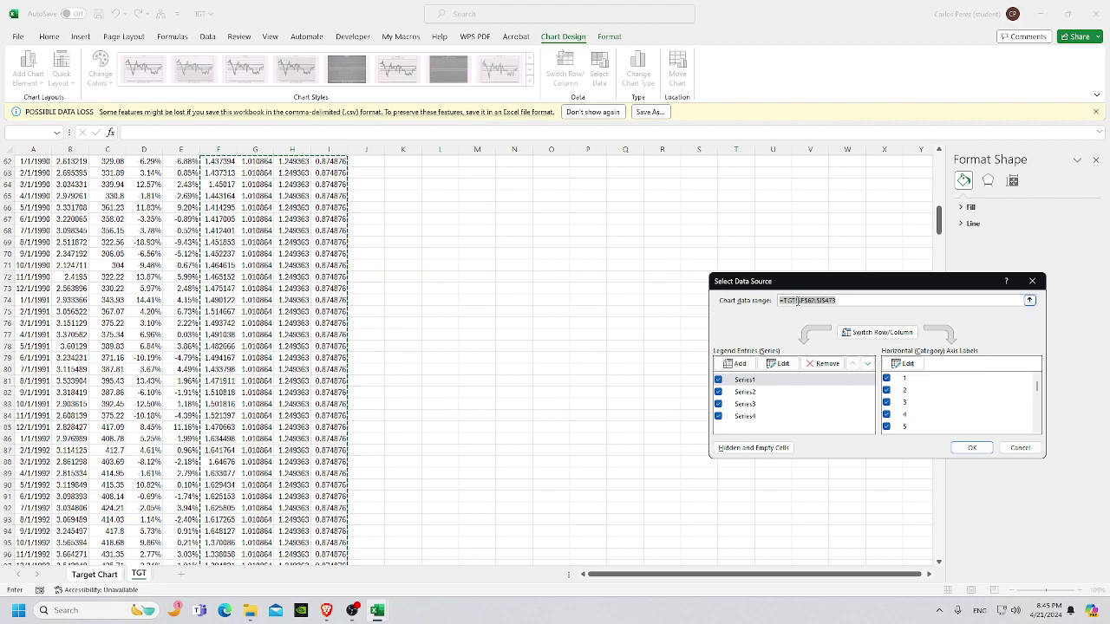
pyautogui.click(905, 363)
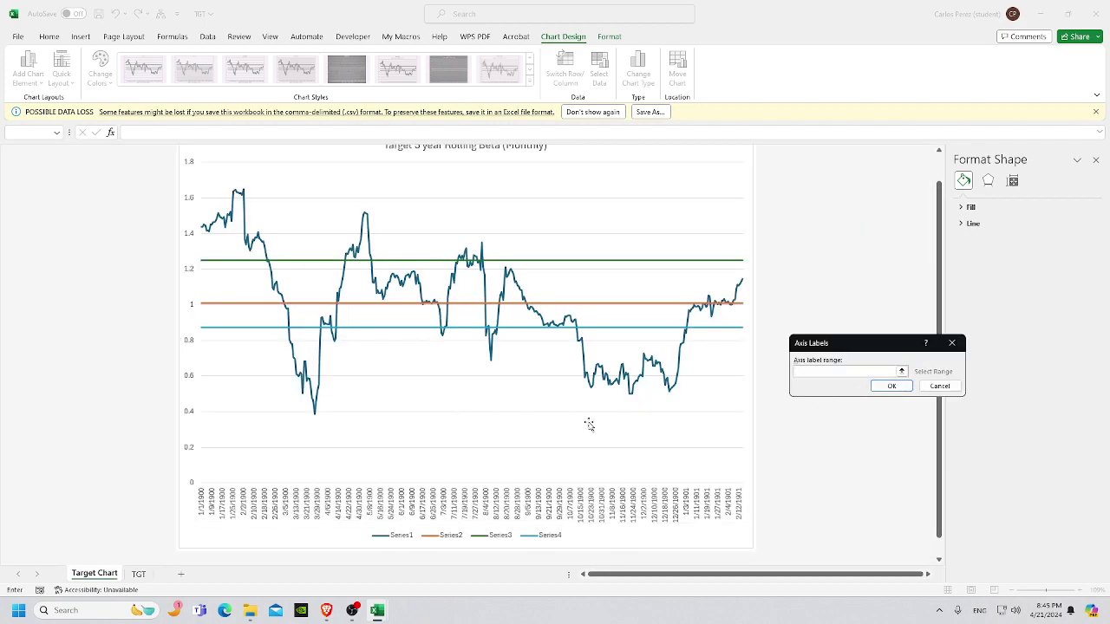
pyautogui.click(138, 574)
pyautogui.scroll(6, 111, 476)
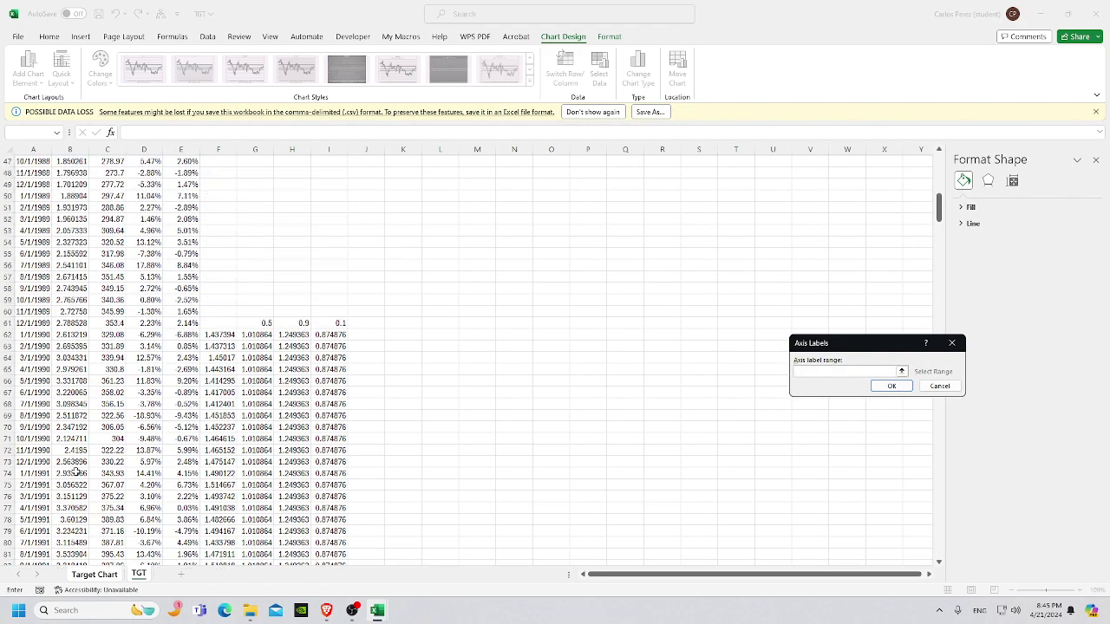
pyautogui.click(32, 370)
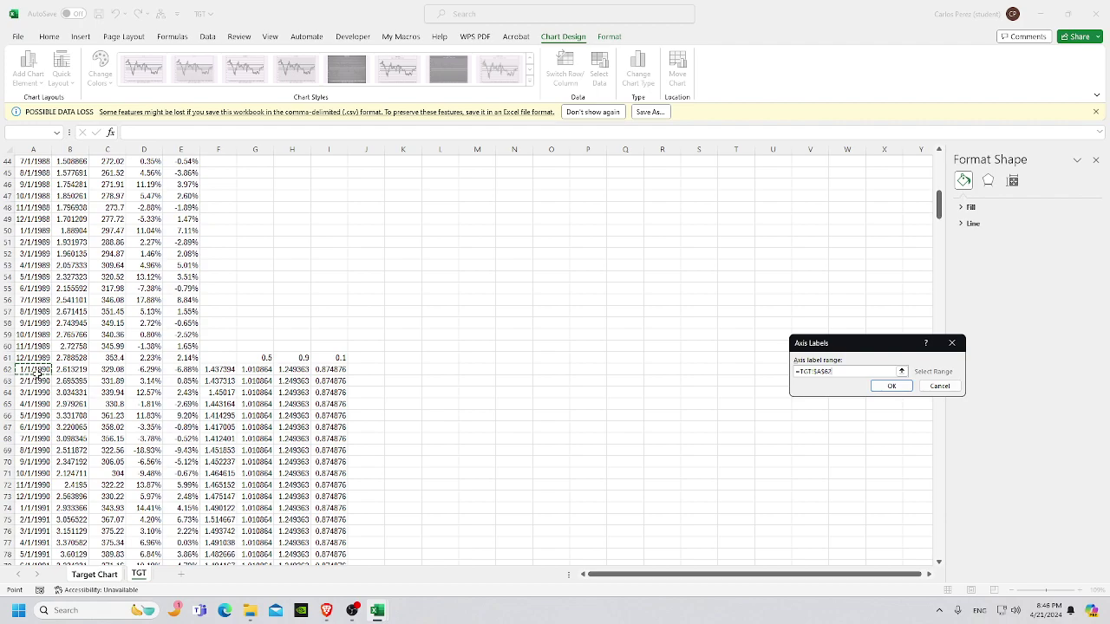
pyautogui.hotkey('ctrl', 'shift', 'Down')
pyautogui.press('Return')
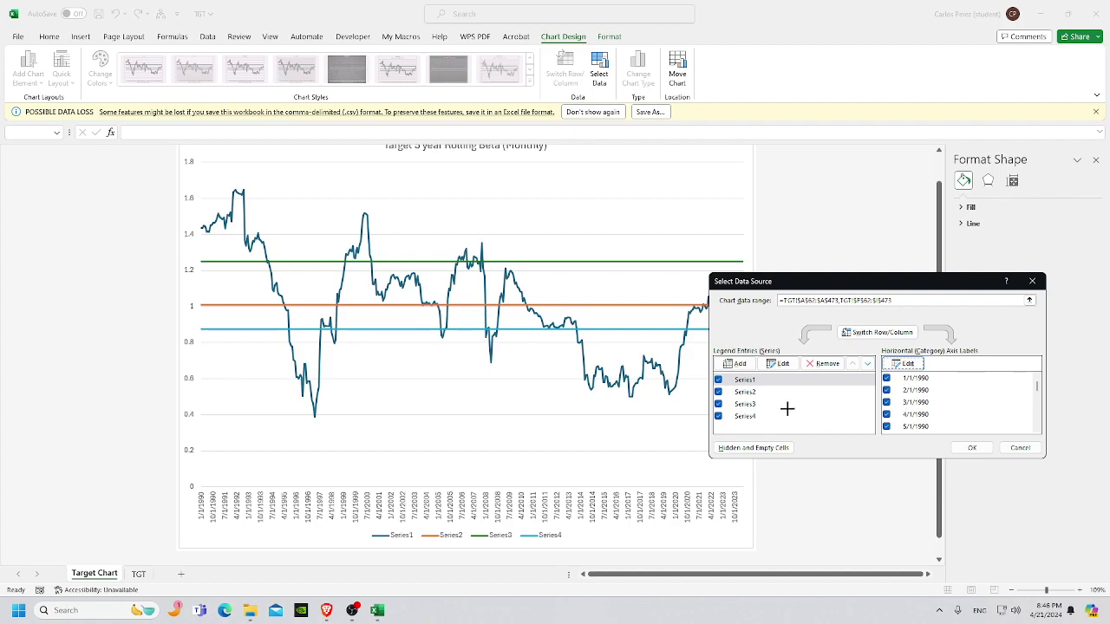
# Name the chart's first data series "Rolling Beta" and the second one "Median".
pyautogui.click(785, 364)
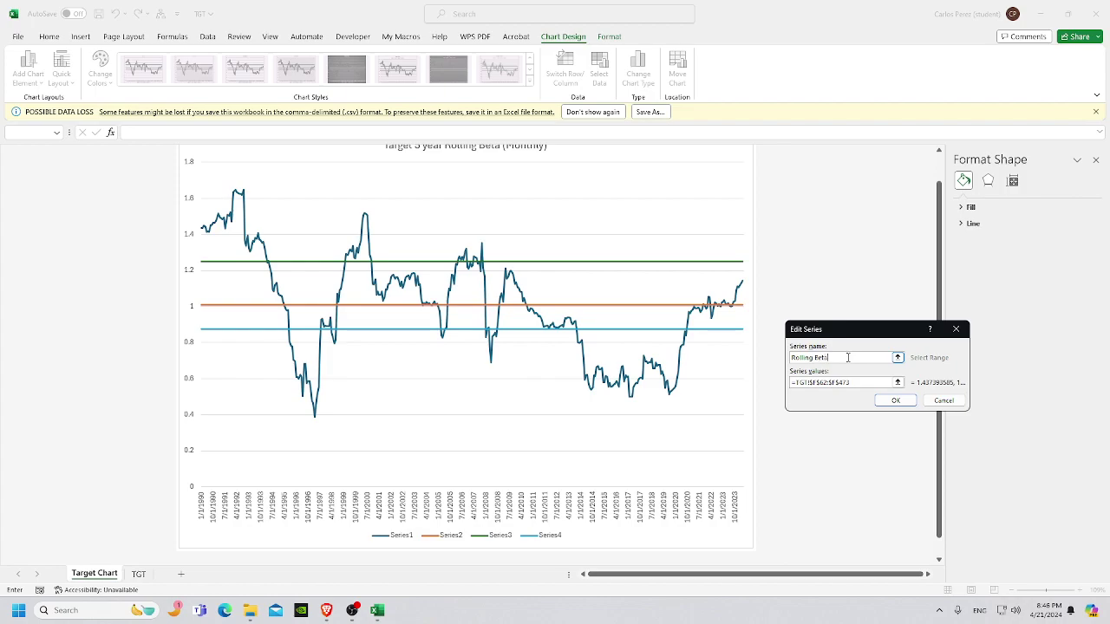
pyautogui.press('Return')
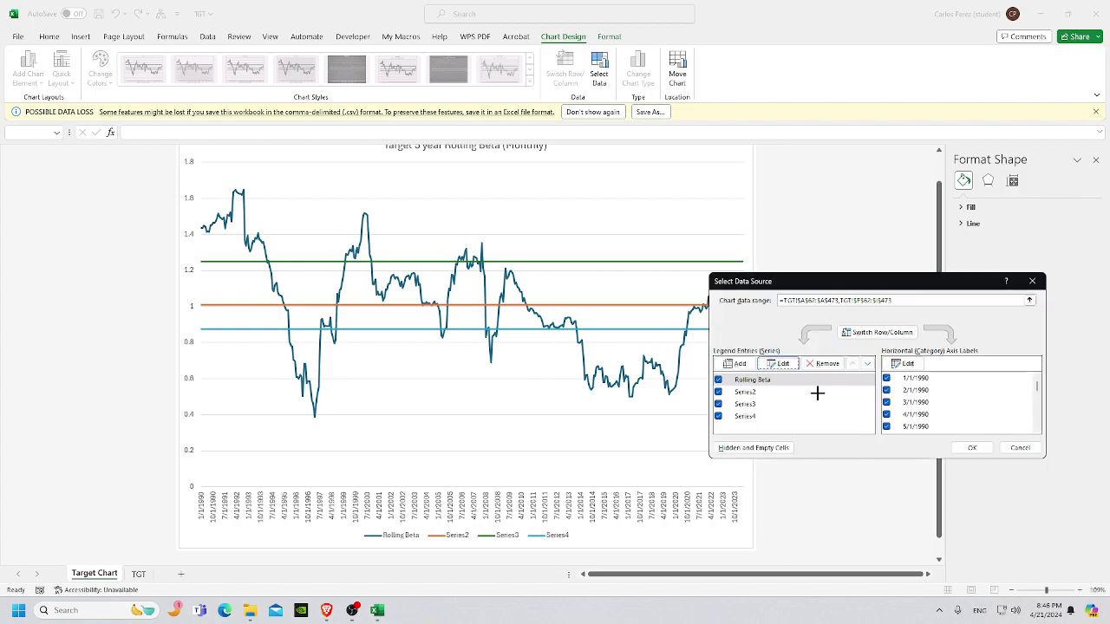
pyautogui.click(786, 393)
pyautogui.click(779, 363)
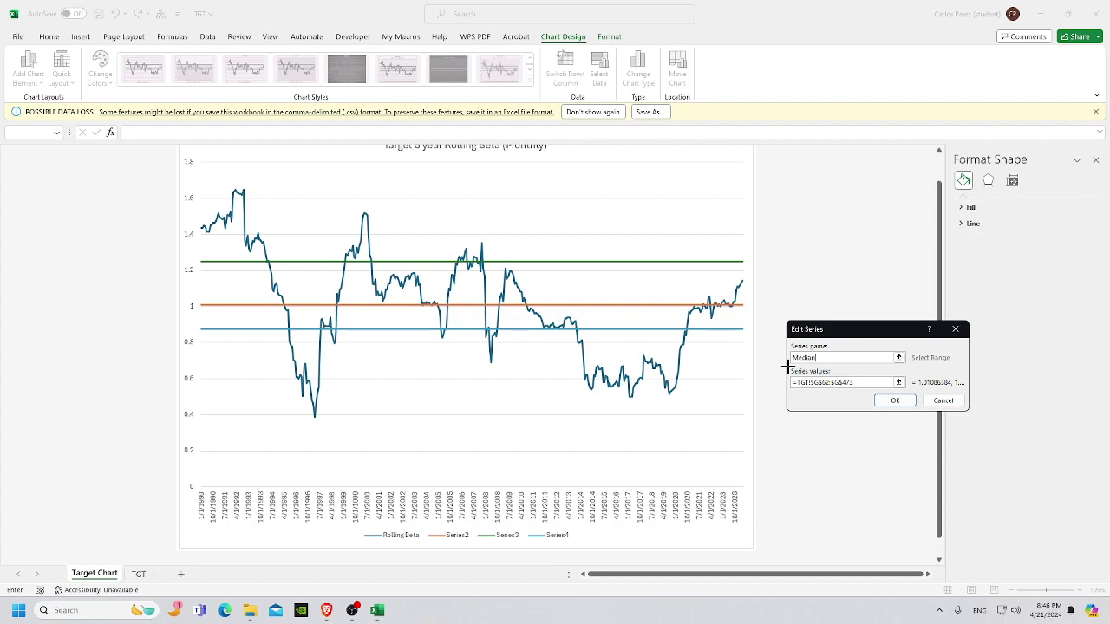
pyautogui.press('Return')
# Name the chart's third data series "90th" and the fourth one "10th".
pyautogui.click(747, 404)
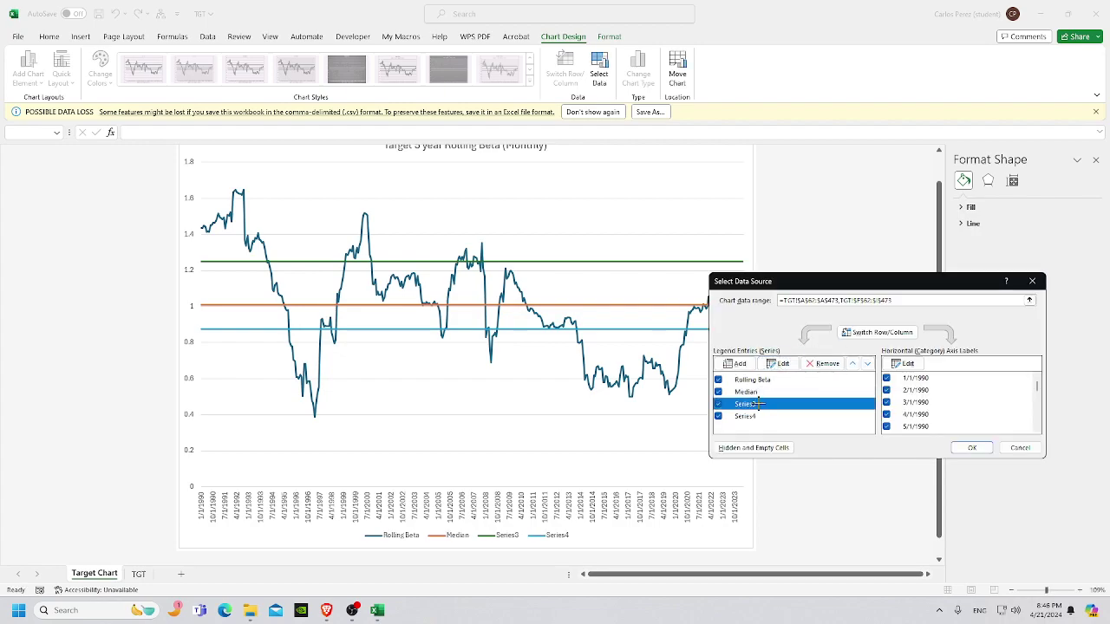
pyautogui.click(777, 363)
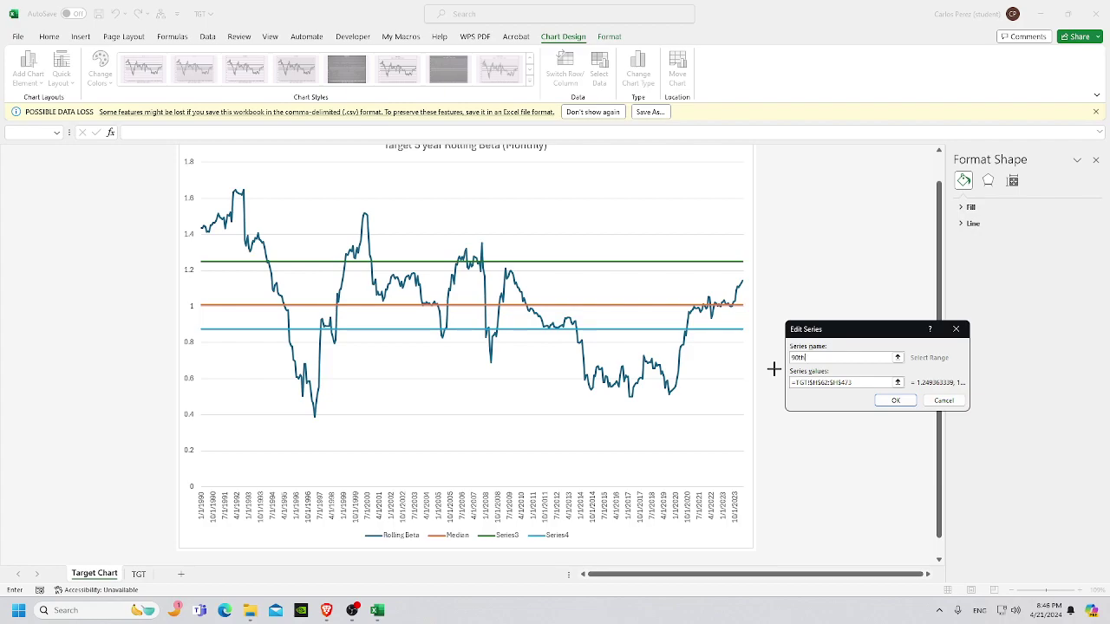
pyautogui.press('Return')
pyautogui.click(781, 417)
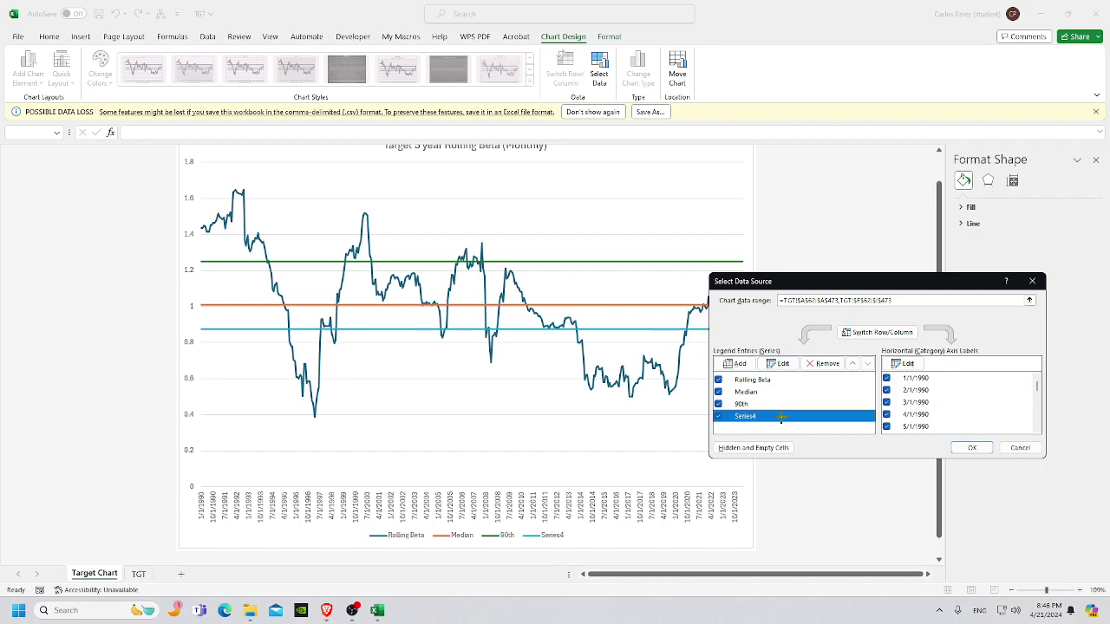
pyautogui.click(780, 363)
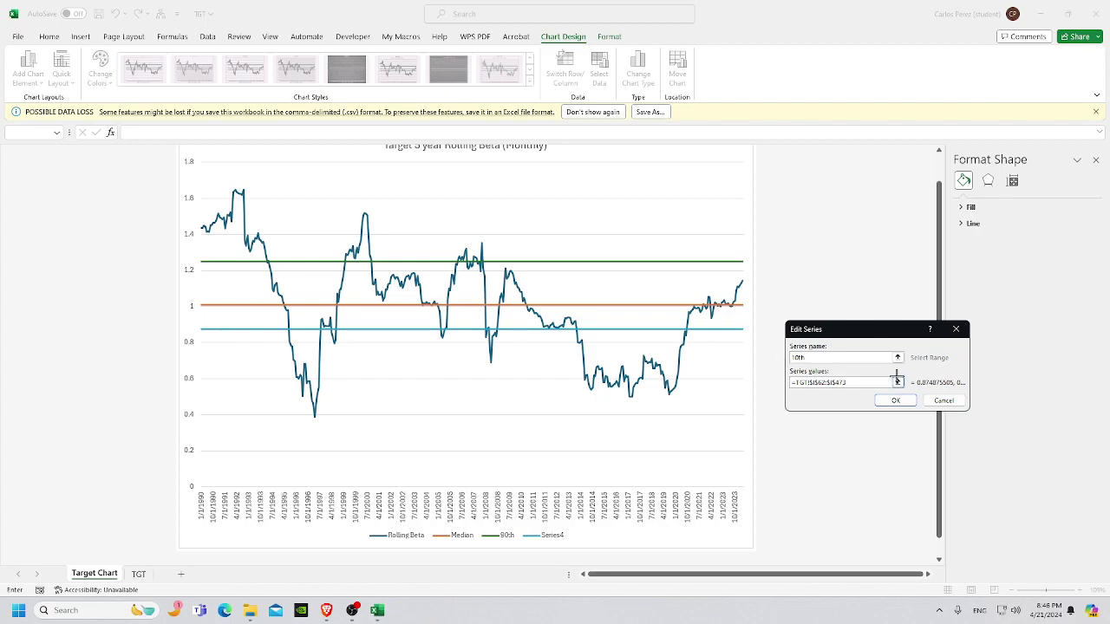
pyautogui.click(897, 400)
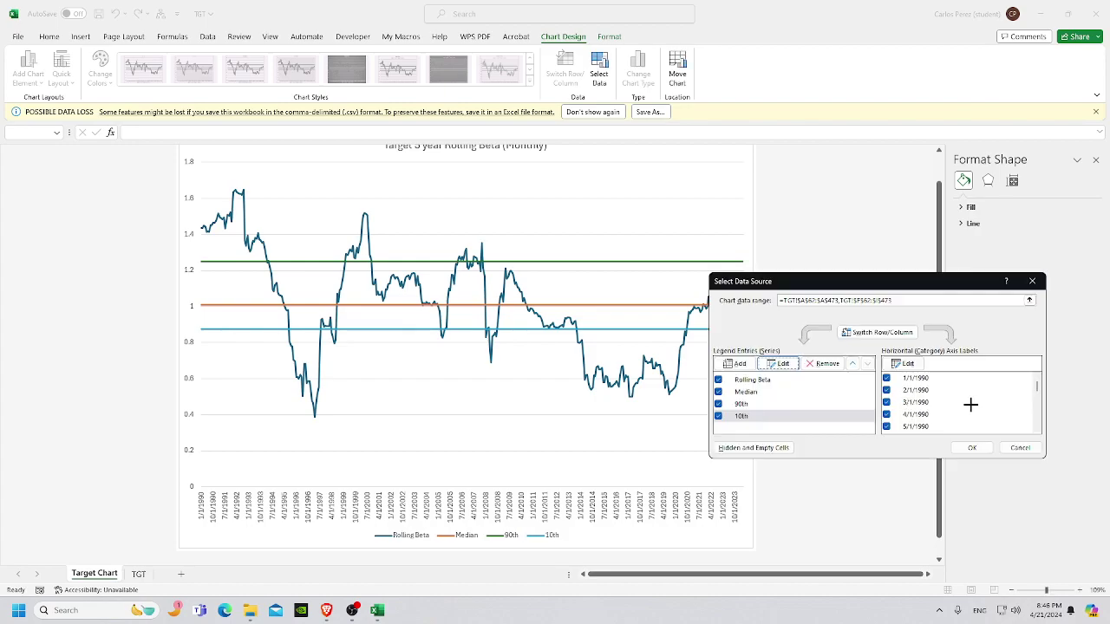
# Accept the chart's data source changes and set the horizontal axis label position to Low.
pyautogui.click(978, 446)
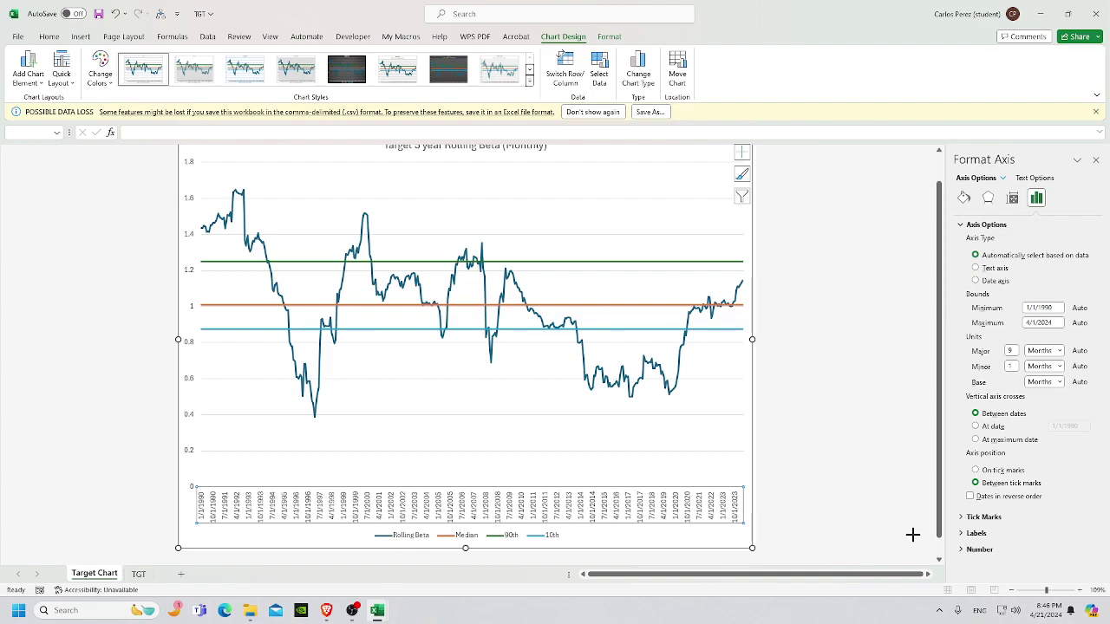
pyautogui.click(978, 533)
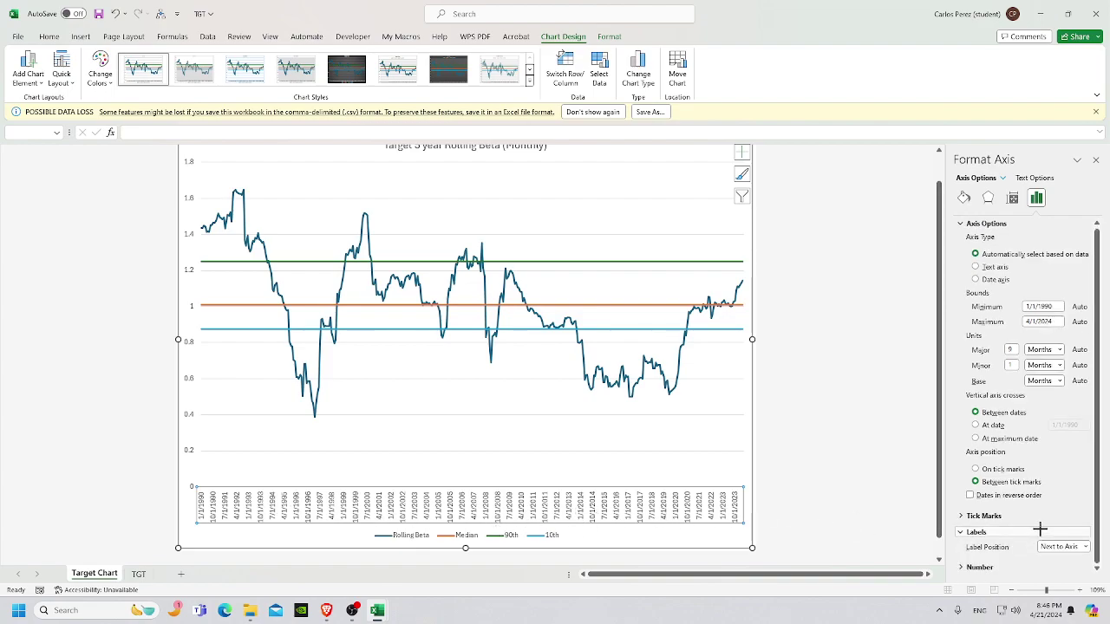
pyautogui.click(1074, 547)
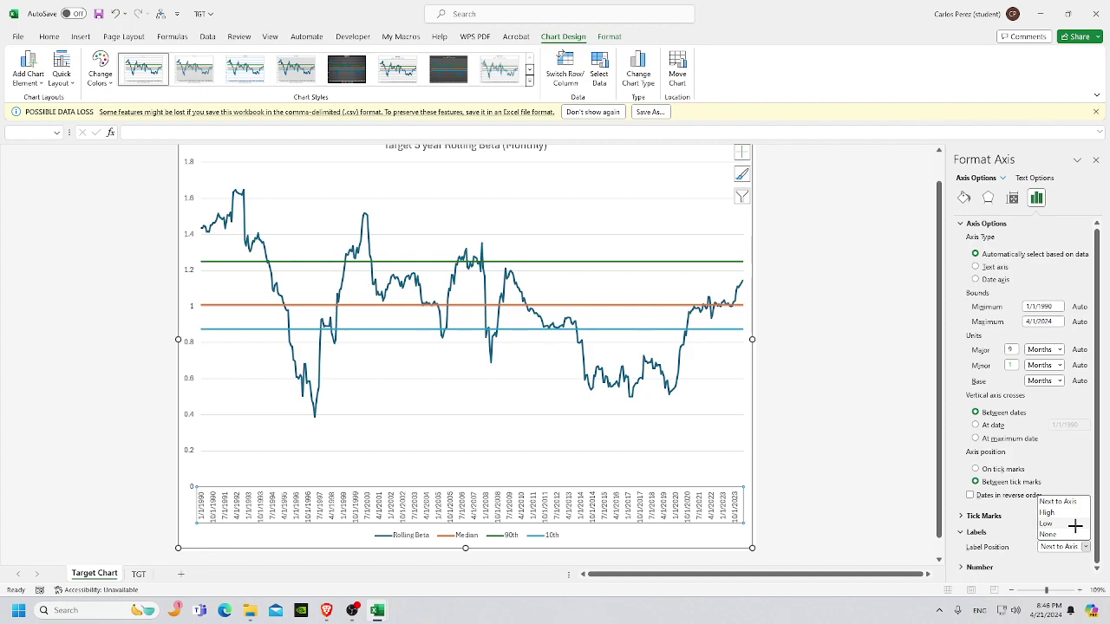
pyautogui.click(1073, 523)
# Apply the custom number format yyyy to the horizontal axis dates so the labels show only years.
pyautogui.click(1036, 567)
pyautogui.click(1025, 548)
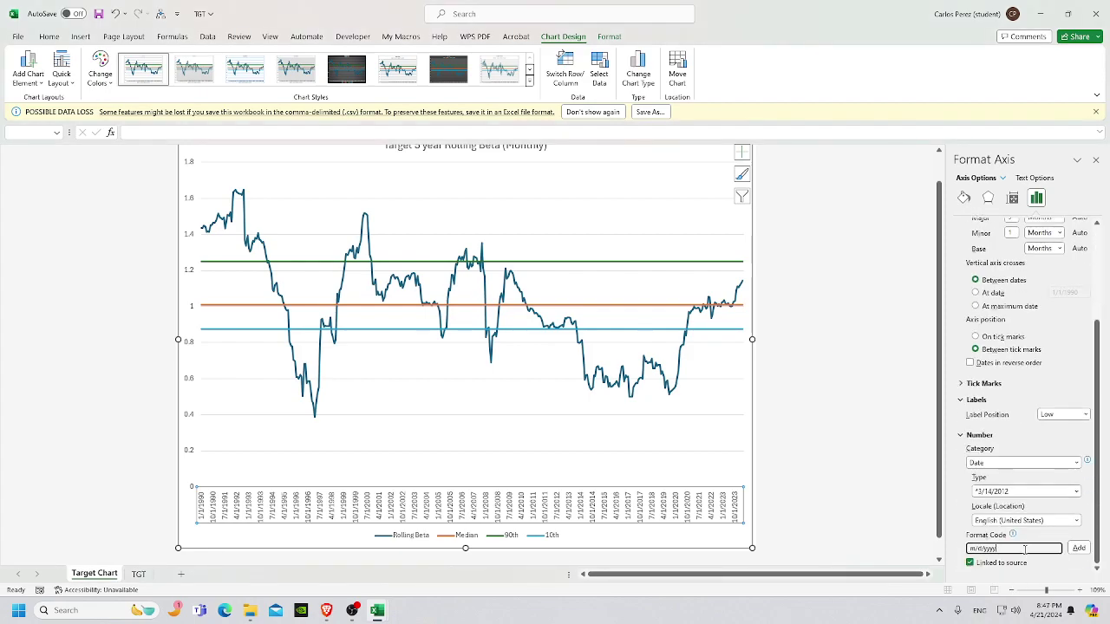
pyautogui.write('yyyy')
pyautogui.click(1078, 548)
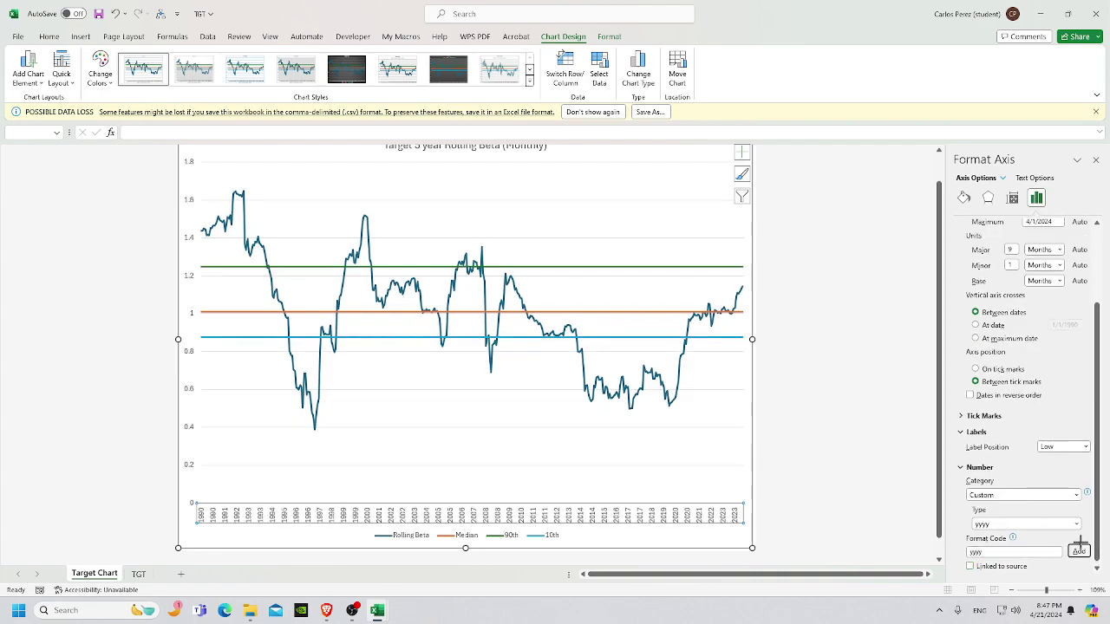
# Apply the dark grey gradient chart style with glowing lines and a bold white title to the rolling beta chart.
pyautogui.scroll(-1, 694, 508)
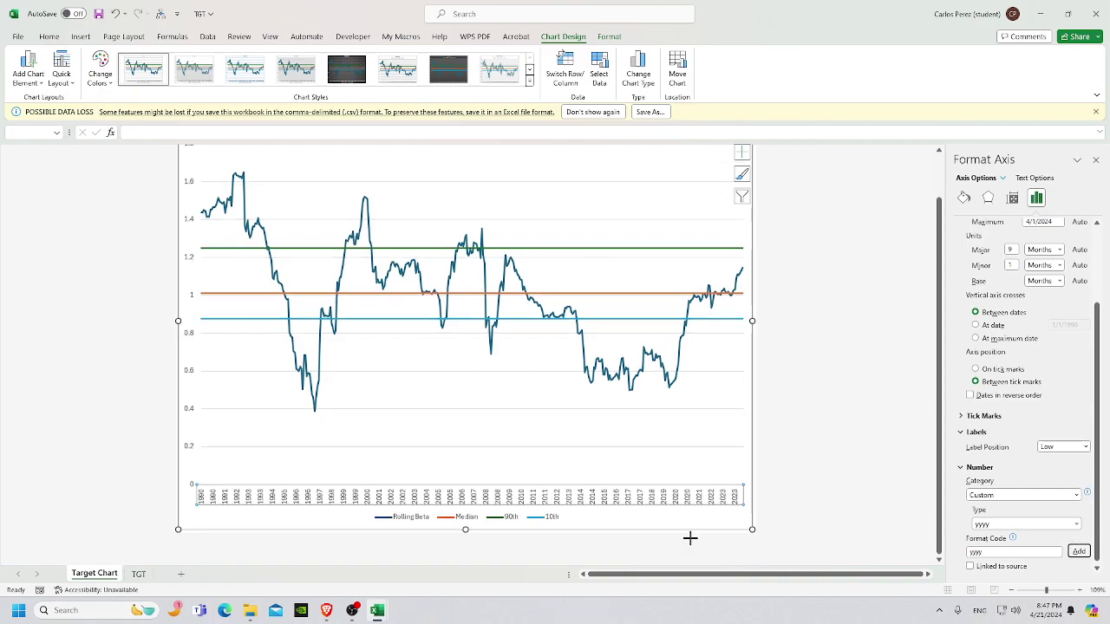
pyautogui.click(448, 517)
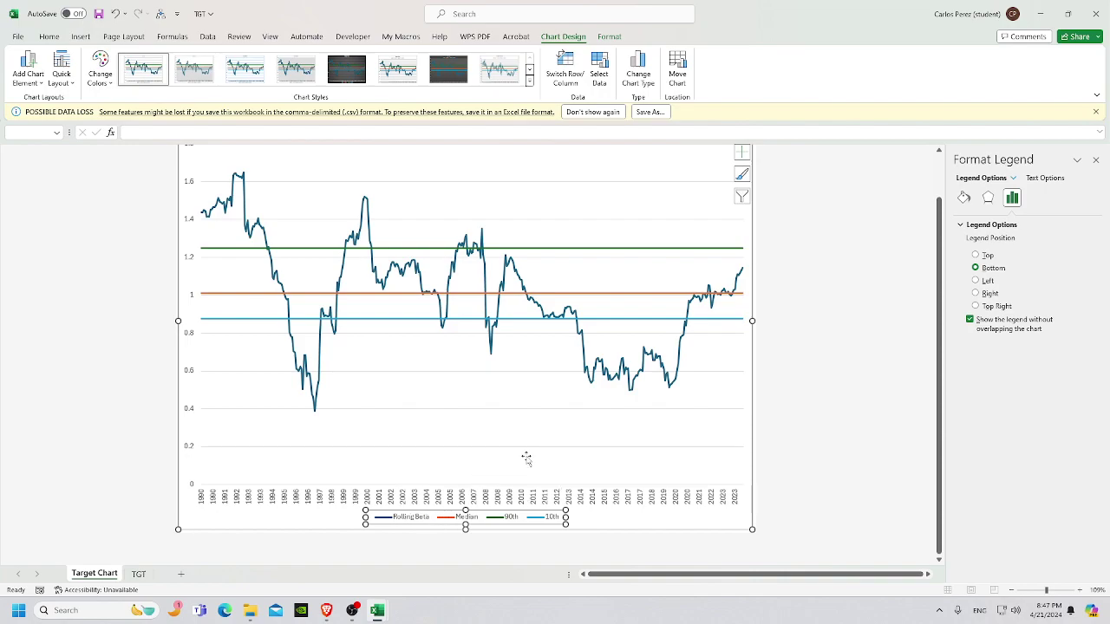
pyautogui.scroll(1, 580, 485)
pyautogui.scroll(-1, 584, 488)
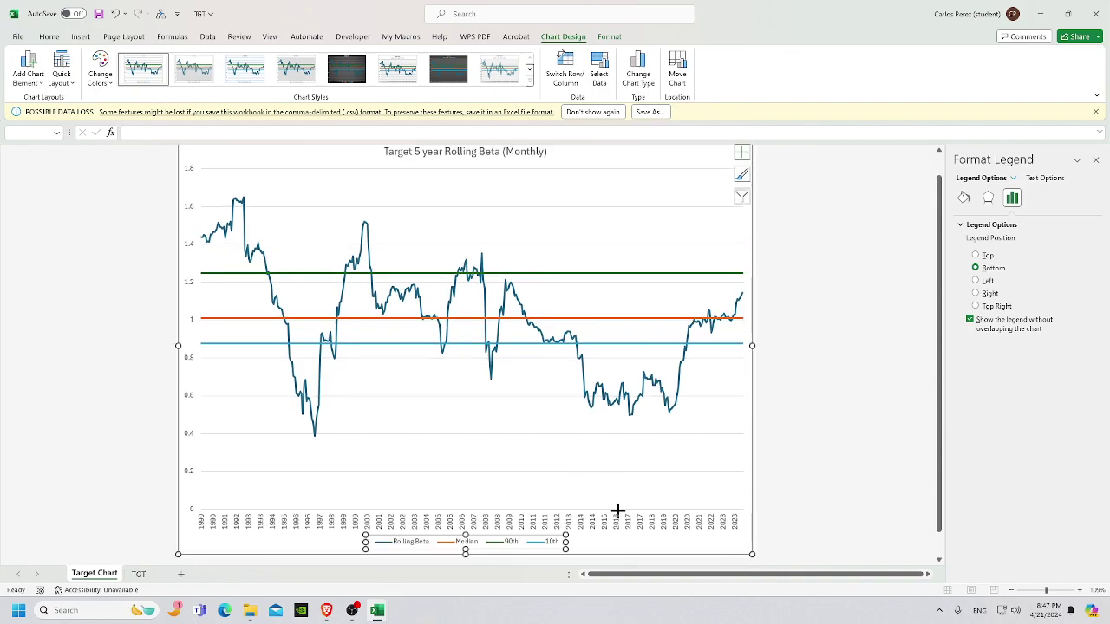
pyautogui.click(260, 73)
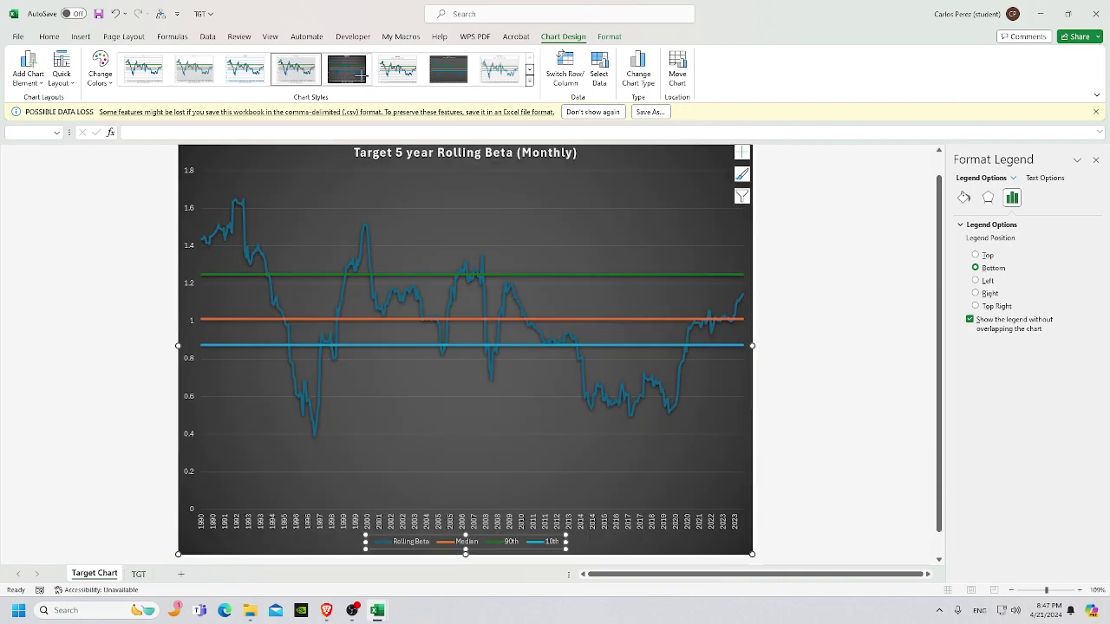
pyautogui.click(357, 75)
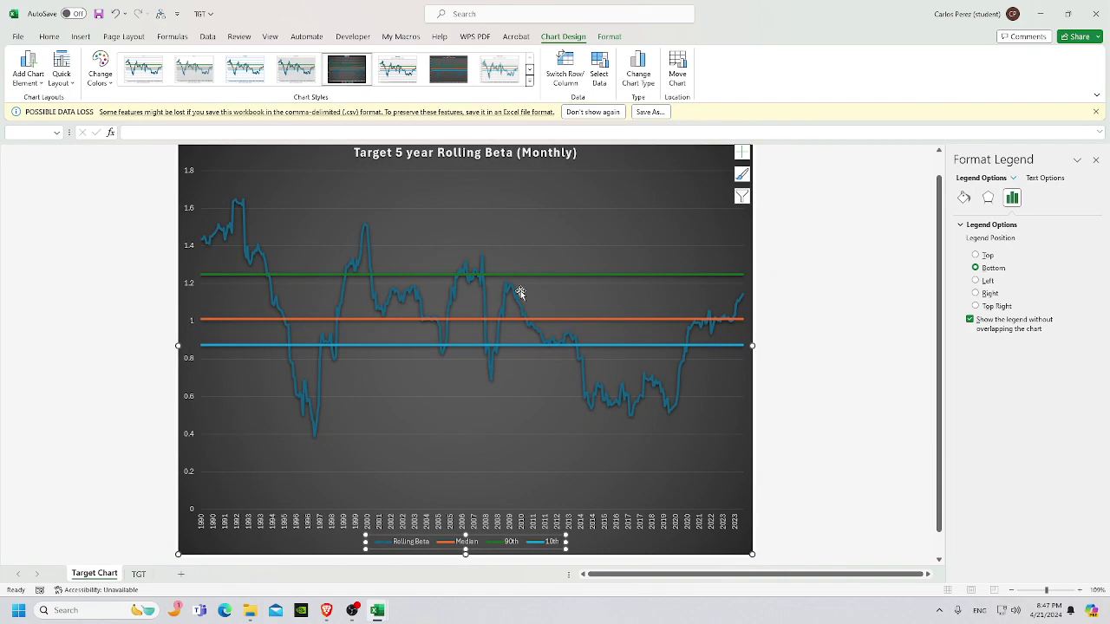
pyautogui.moveTo(583, 386)
# Check the latest rolling beta formula in F473 of the TGT sheet, then return to the Target Chart sheet.
pyautogui.click(139, 574)
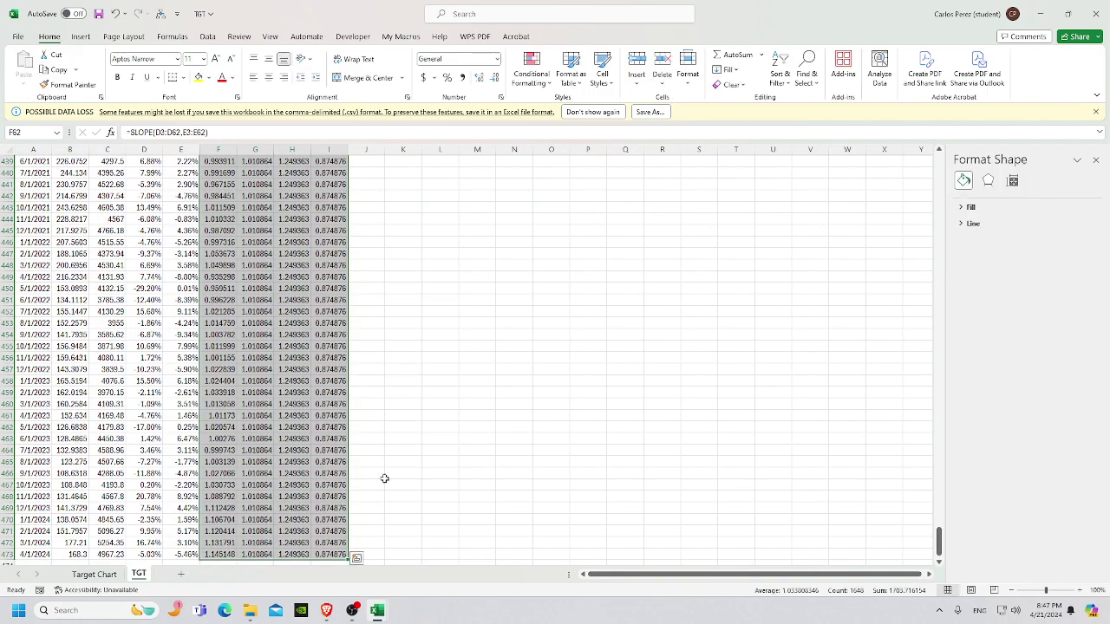
pyautogui.scroll(-4, 302, 456)
pyautogui.click(218, 427)
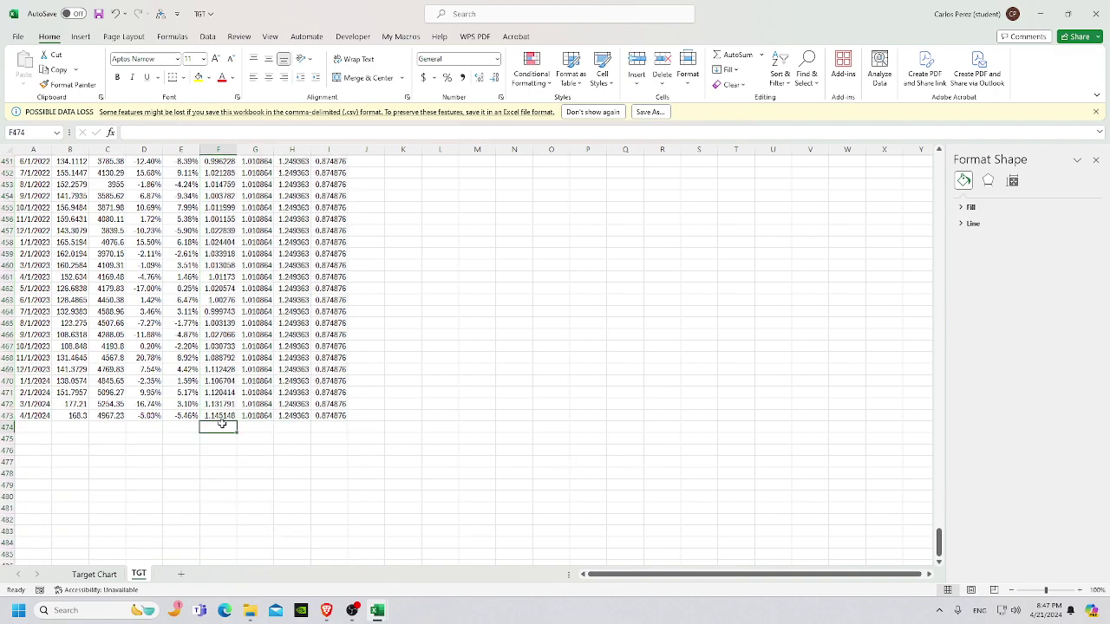
pyautogui.click(222, 417)
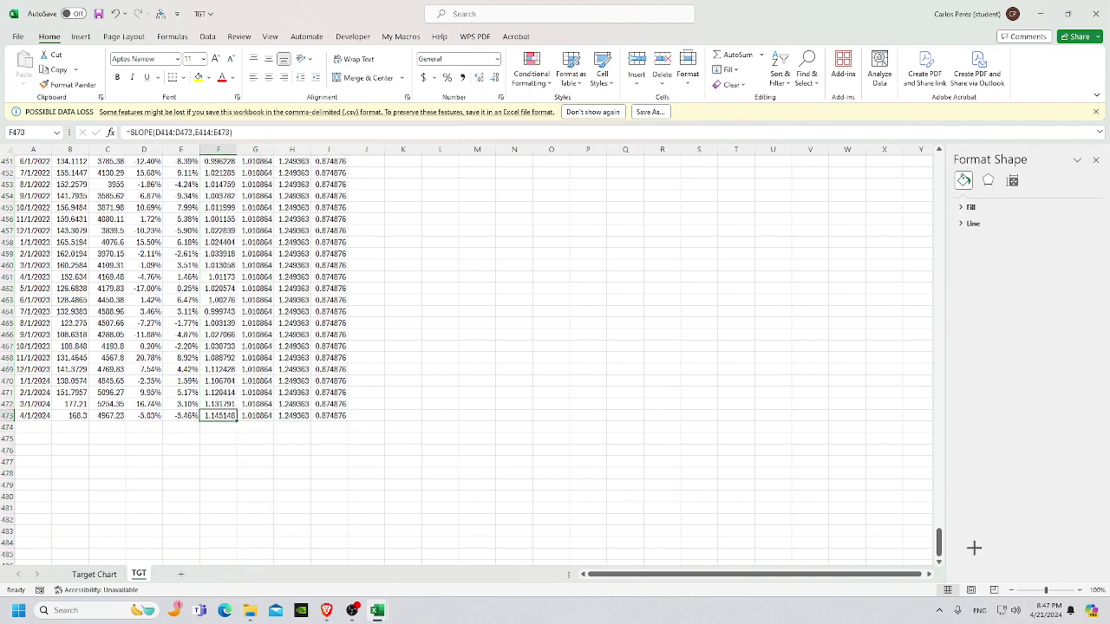
pyautogui.moveTo(938, 542); pyautogui.dragTo(940, 293)
pyautogui.click(92, 573)
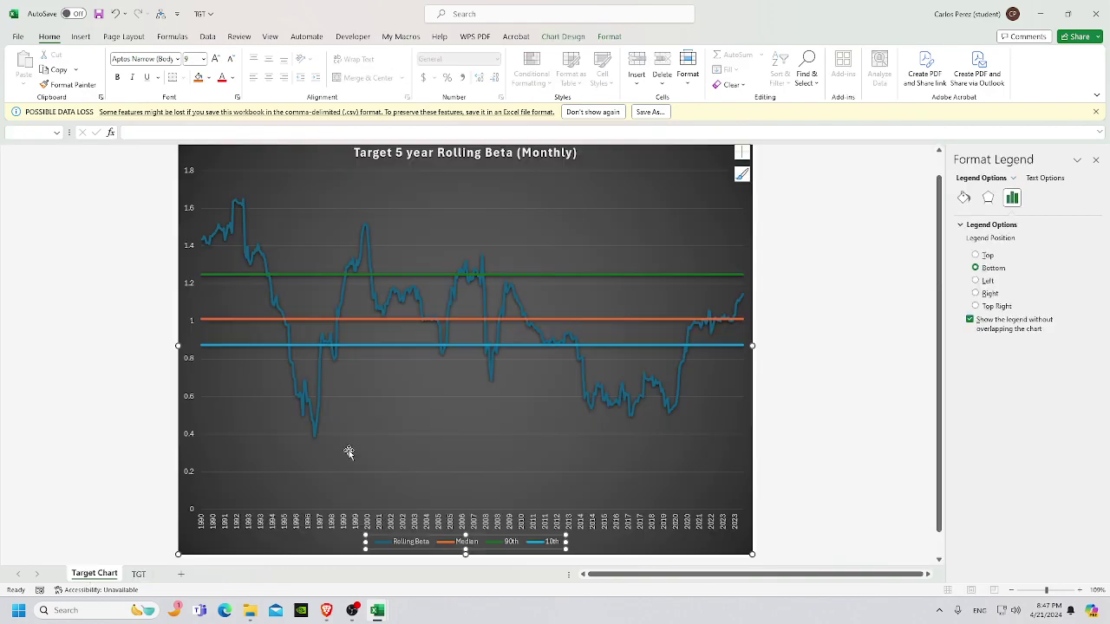